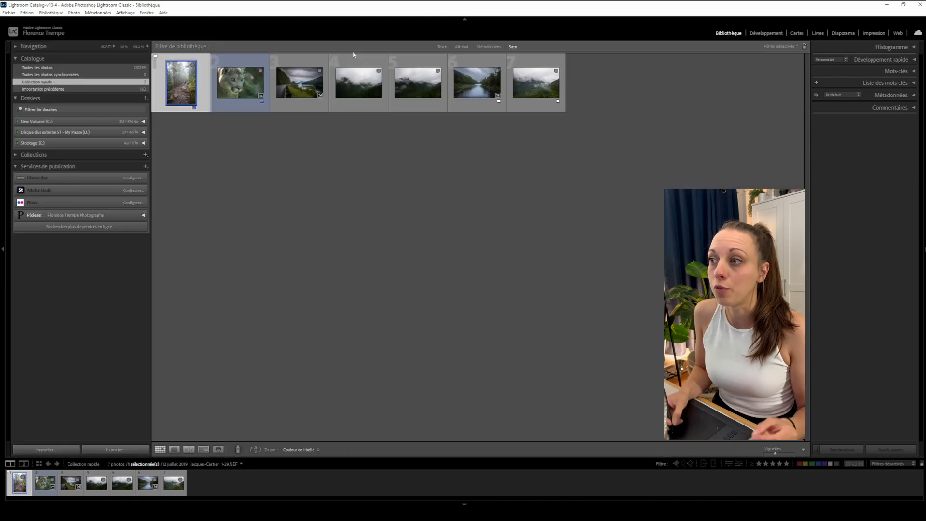
left_click(305, 58)
left_click(383, 58)
left_click(424, 60)
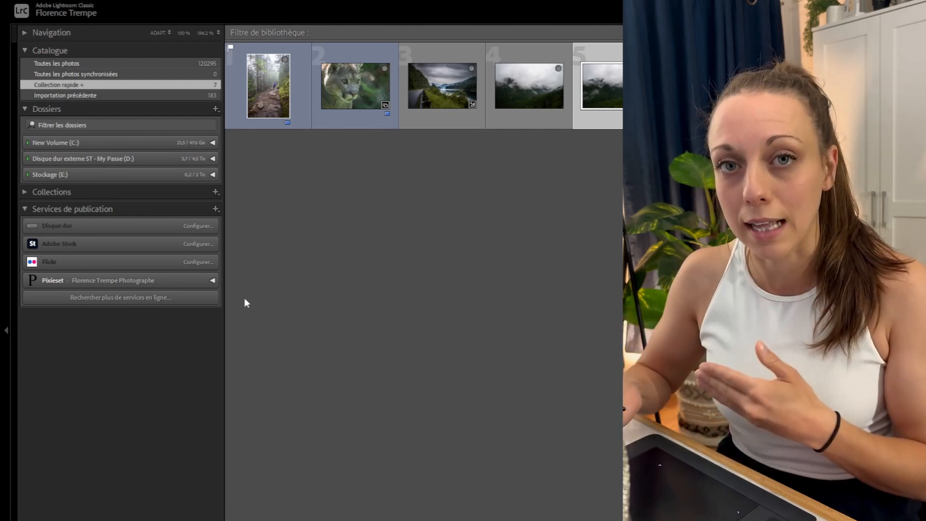
left_click(62, 107)
left_click(52, 106)
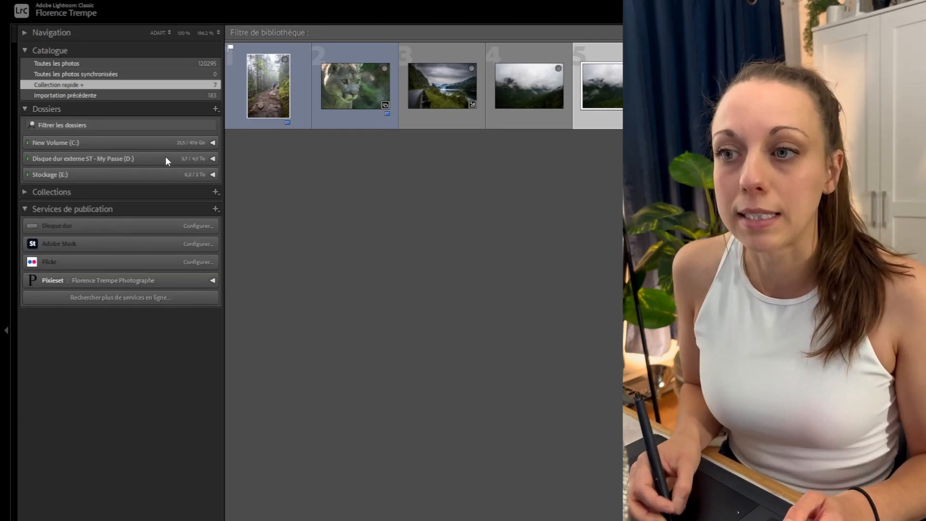
left_click(147, 158)
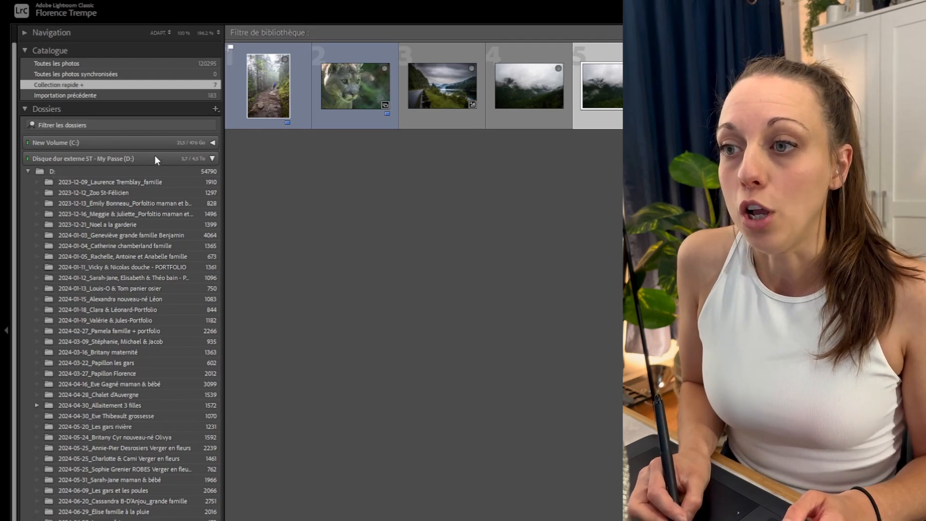
left_click(209, 160)
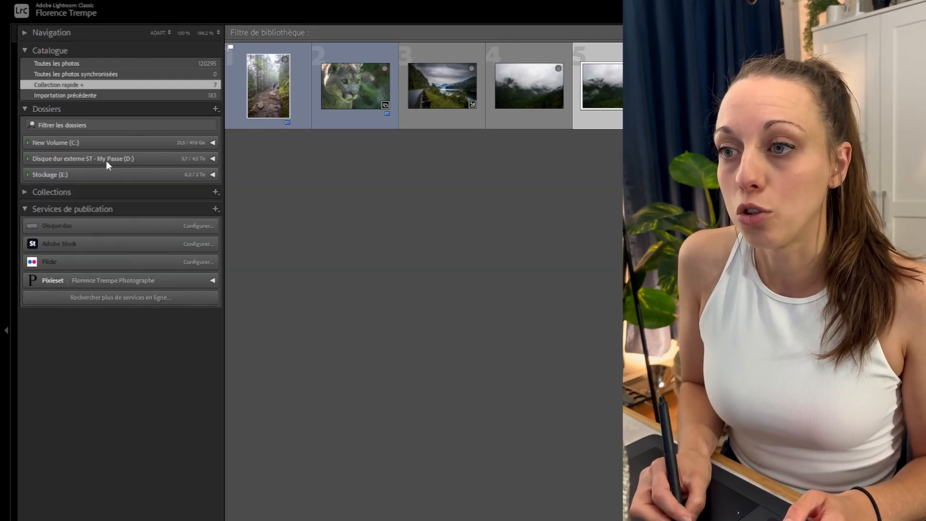
left_click(211, 158)
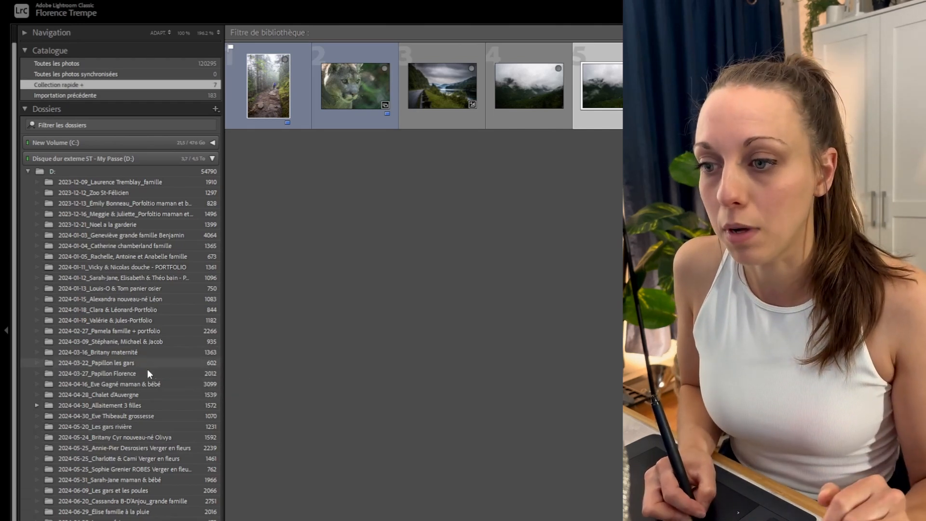
left_click(147, 372)
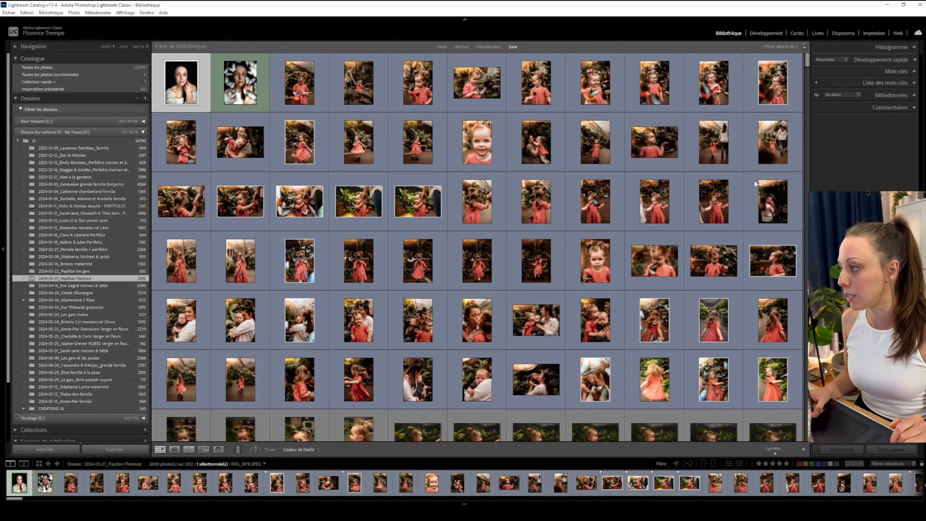
Scroll through the folder's photos, shrink the grid thumbnails and switch the grid cell display style.
left_click_drag(808, 58, 812, 59)
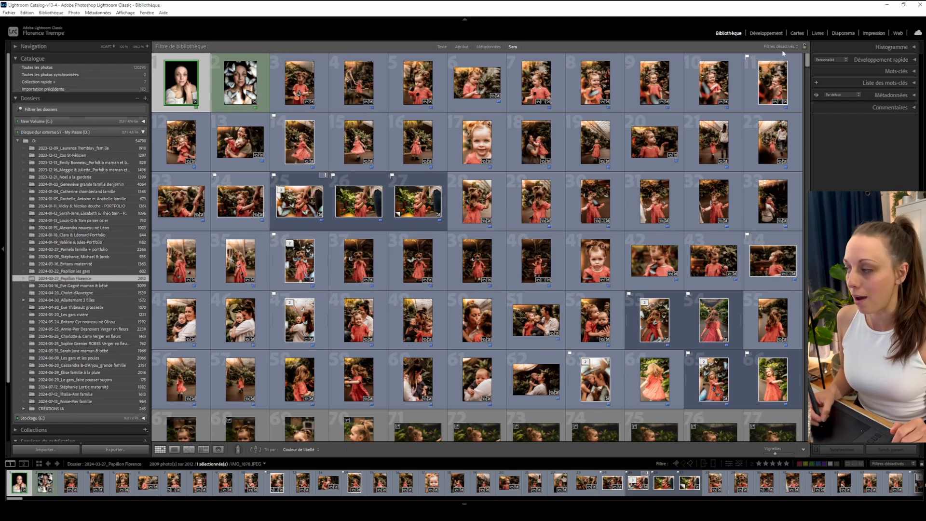
left_click_drag(807, 62, 807, 81)
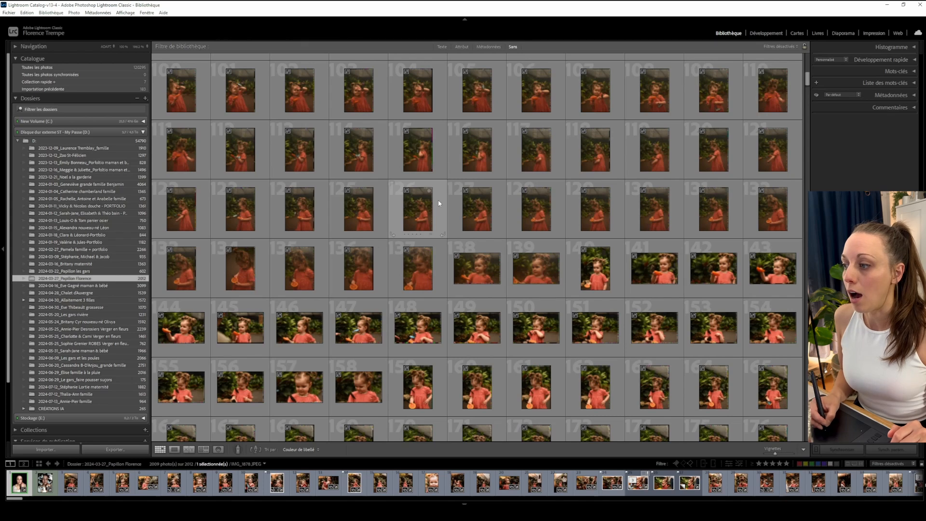
left_click_drag(775, 454, 769, 455)
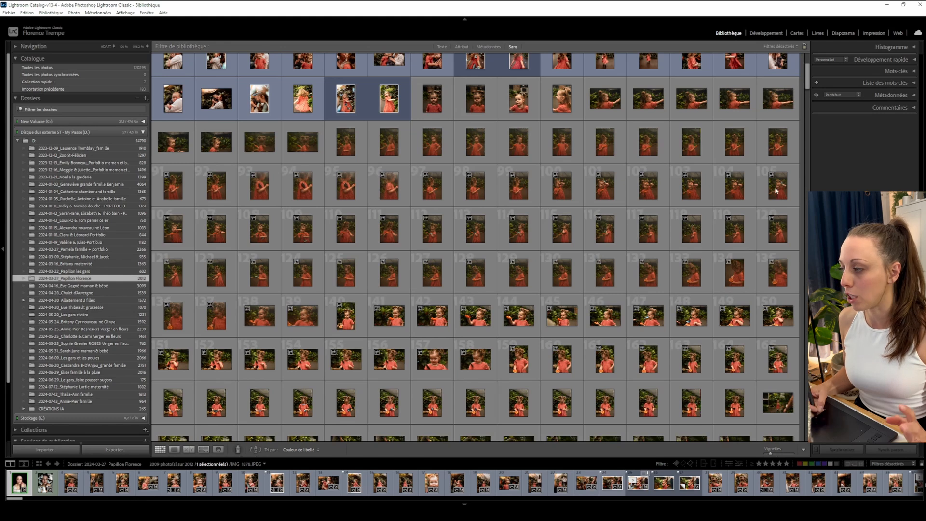
key("j")
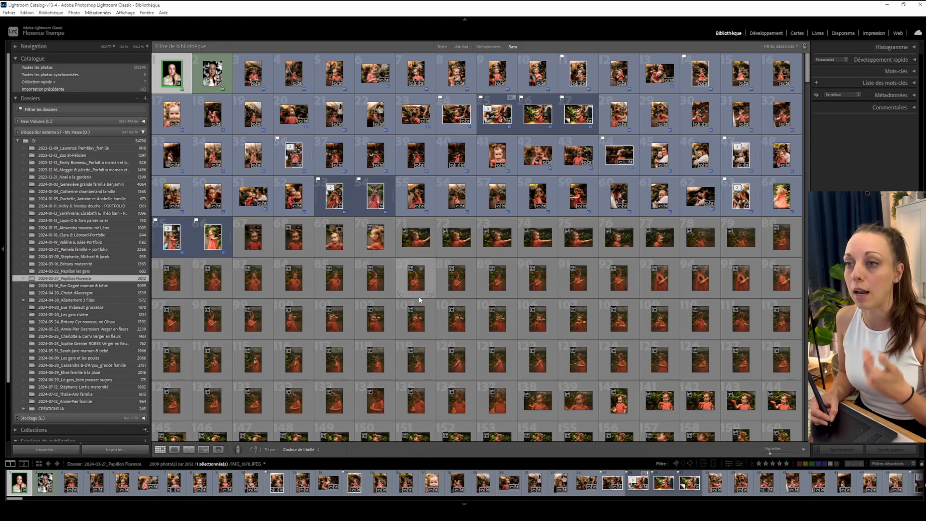
Collapse the external drive's folder list and open the Import window.
left_click(111, 134)
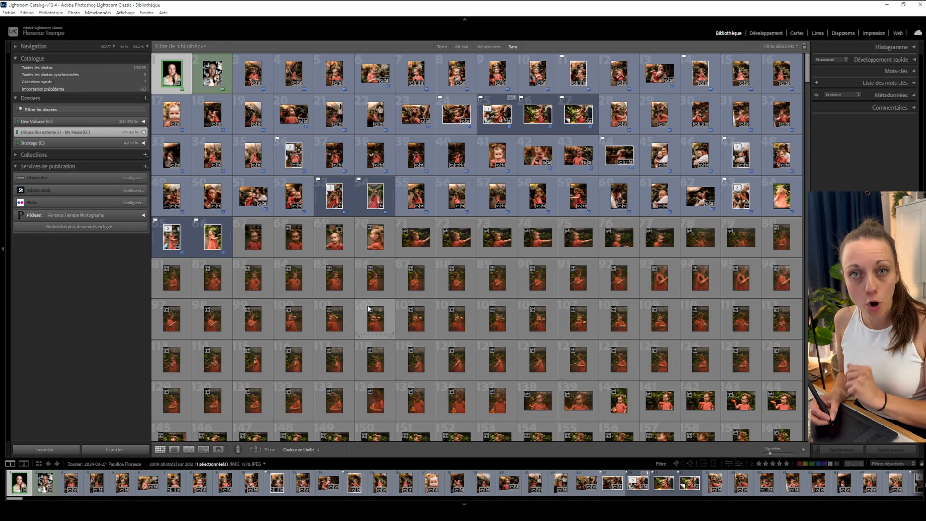
left_click(55, 451)
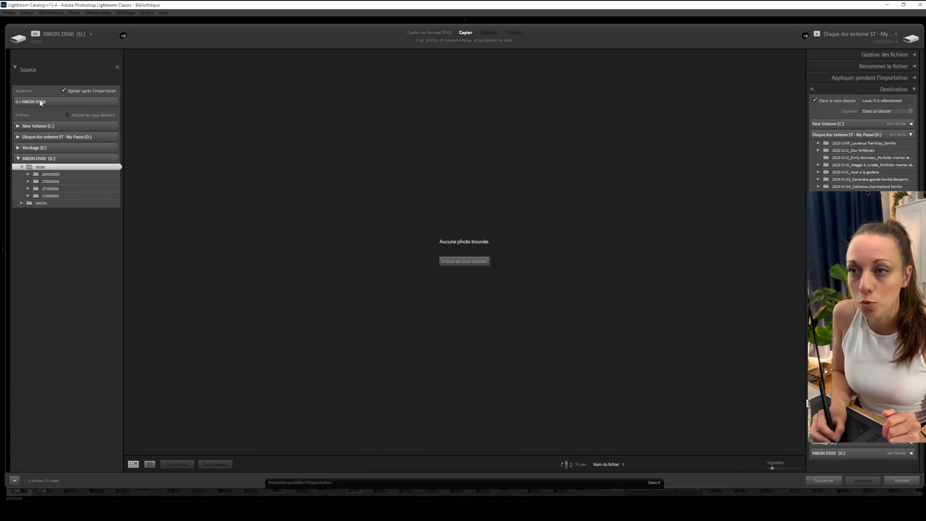
Select the NIKON D500 (G:) card as the import source.
left_click(55, 103)
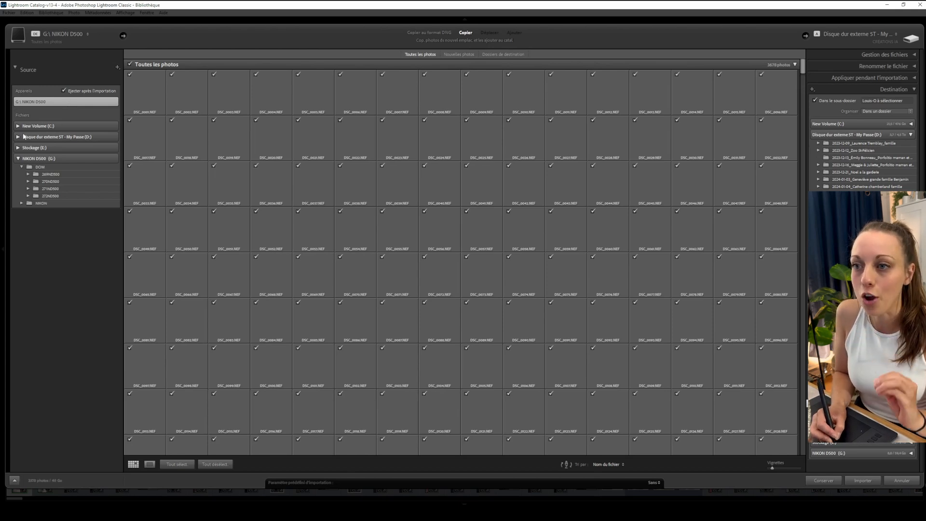
left_click(28, 161)
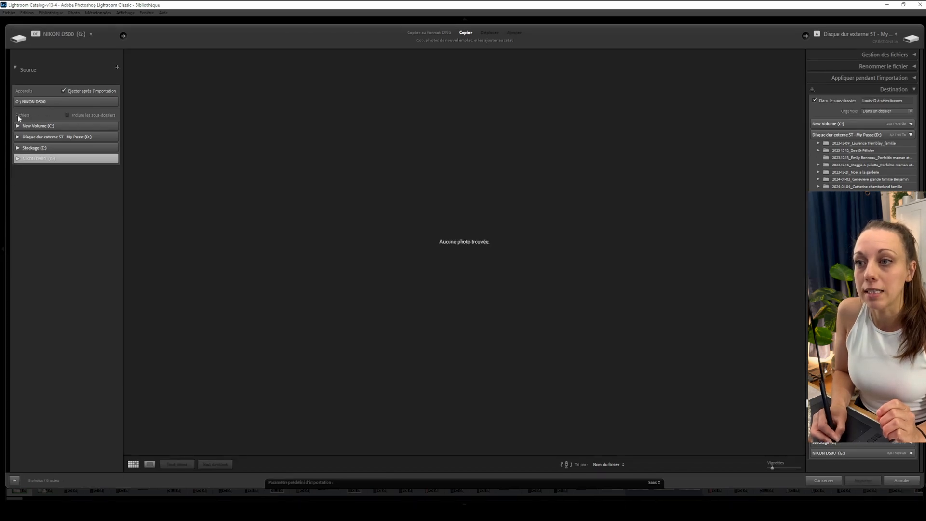
left_click(54, 105)
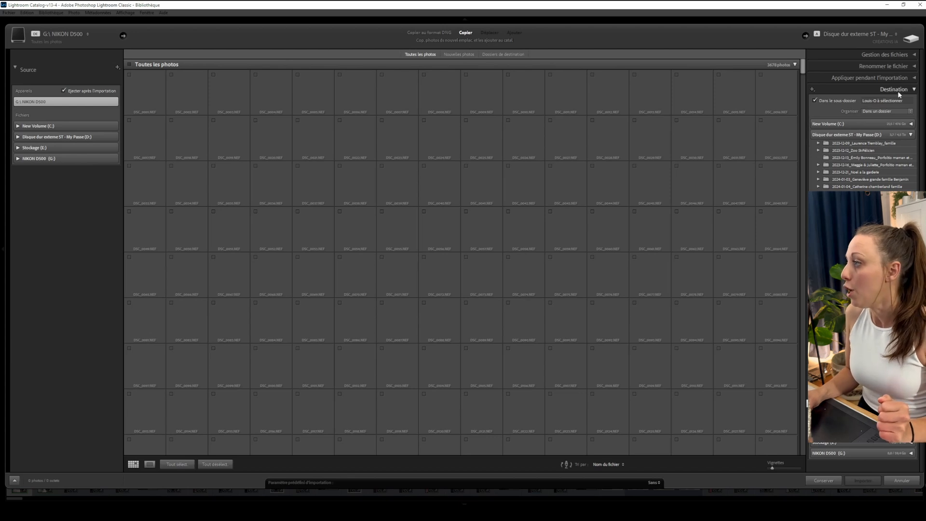
left_click(914, 90)
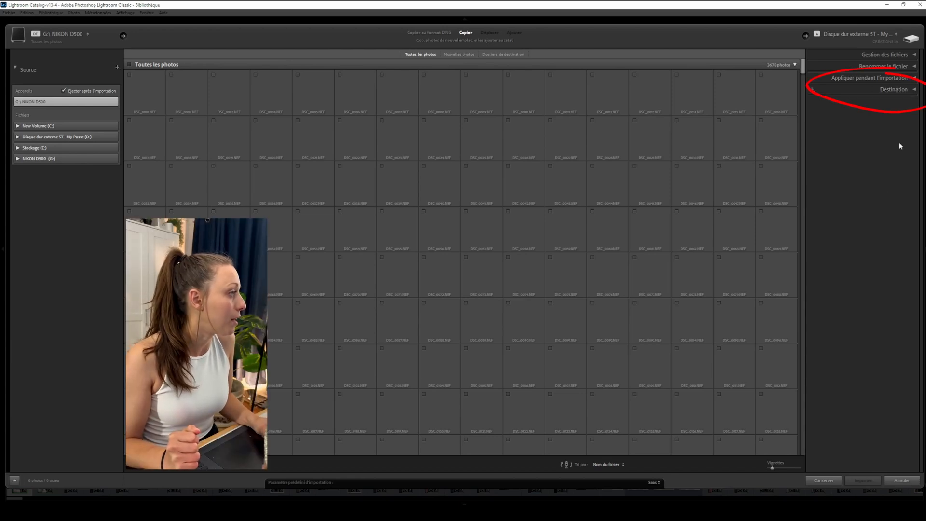
left_click(912, 90)
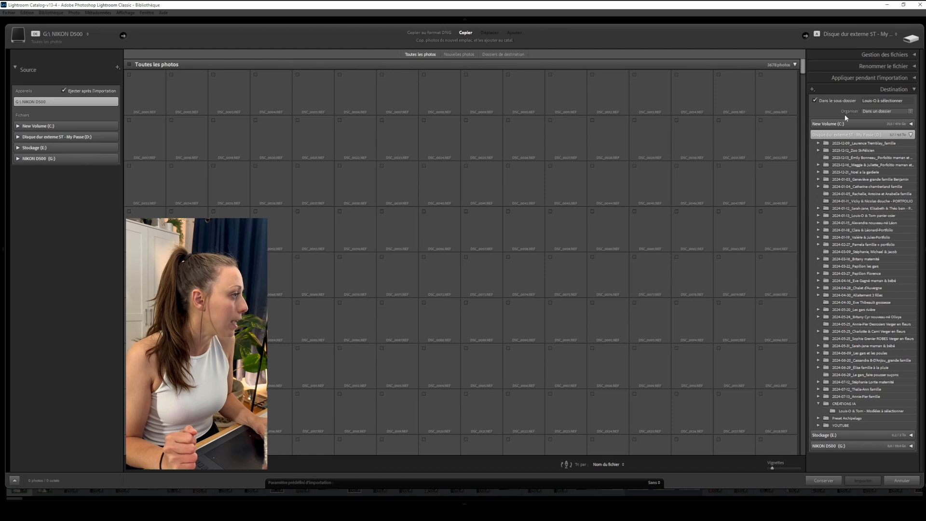
left_click(910, 135)
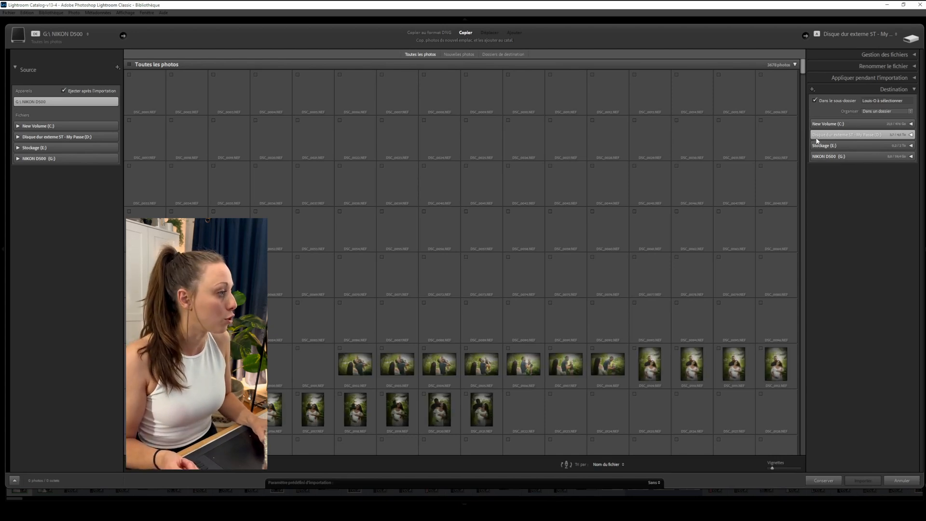
left_click(911, 135)
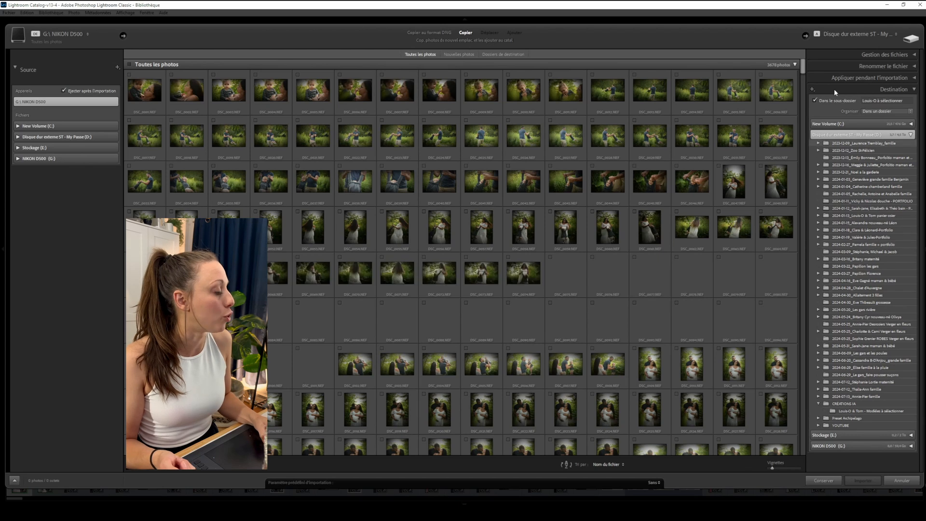
Keep the Into Subfolder option on and name the destination subfolder starting with 2024.
left_click(813, 101)
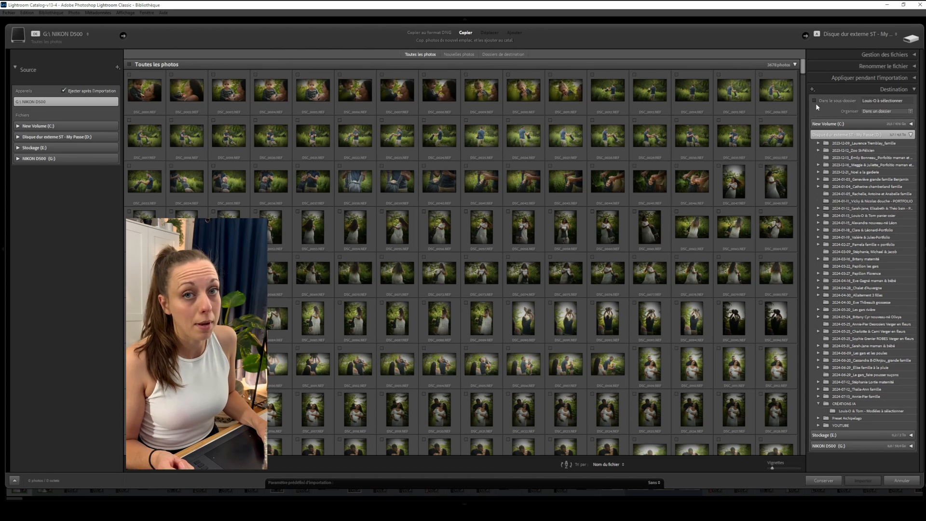
left_click(815, 101)
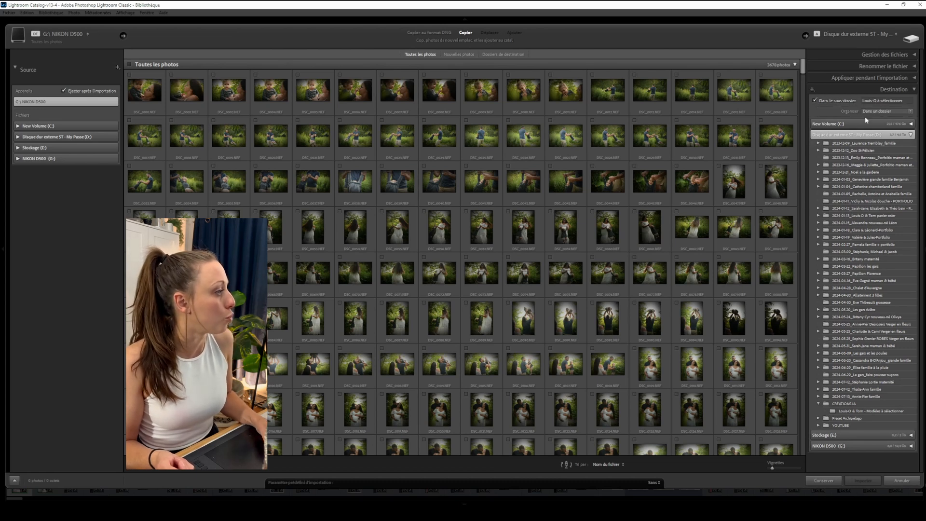
left_click(865, 101)
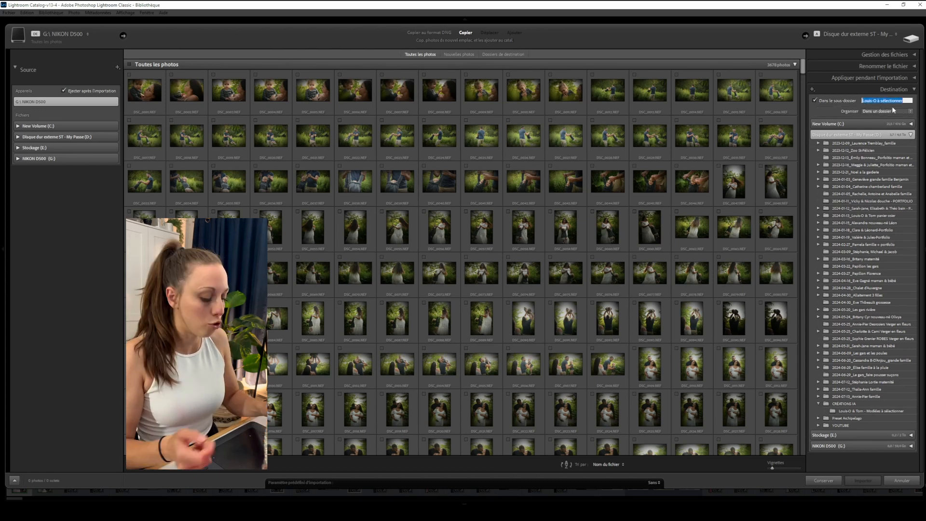
type("2024-07-01_contrat X")
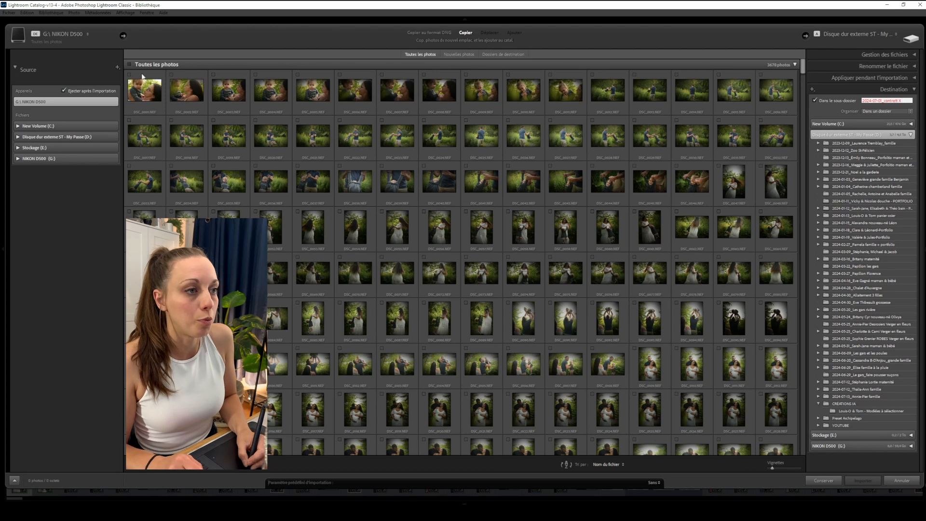
Tick the second photo for import, dismiss the subfolder-name warning and run the import.
left_click(171, 77)
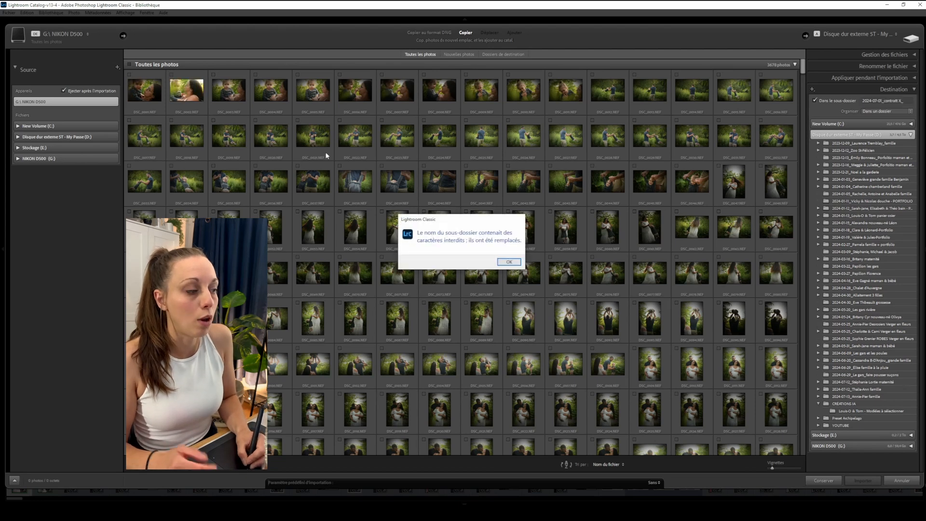
left_click(509, 262)
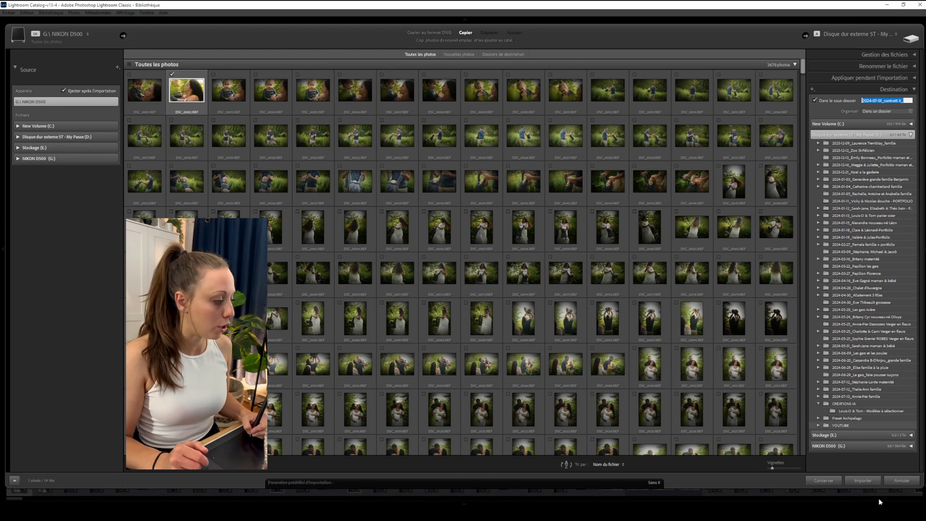
left_click(871, 482)
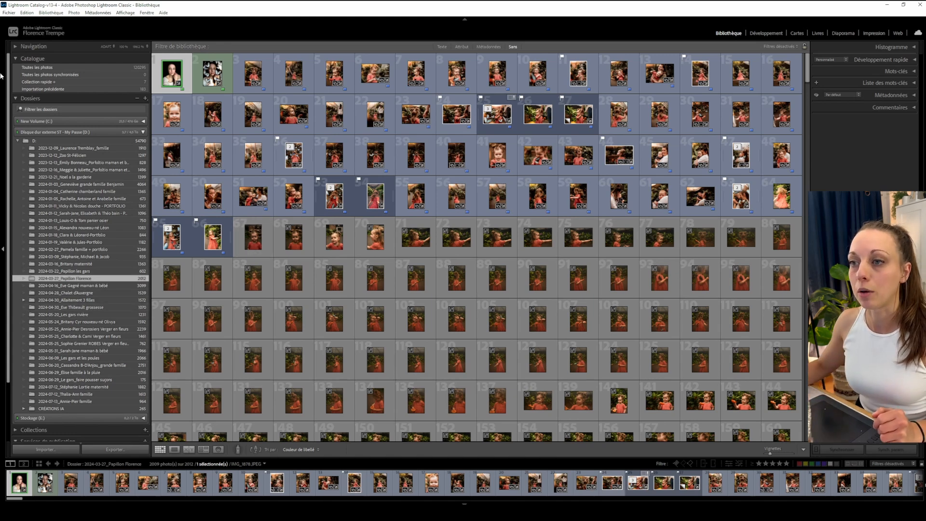
Open the Quick Collection and view its first photo in Loupe view.
left_click(58, 82)
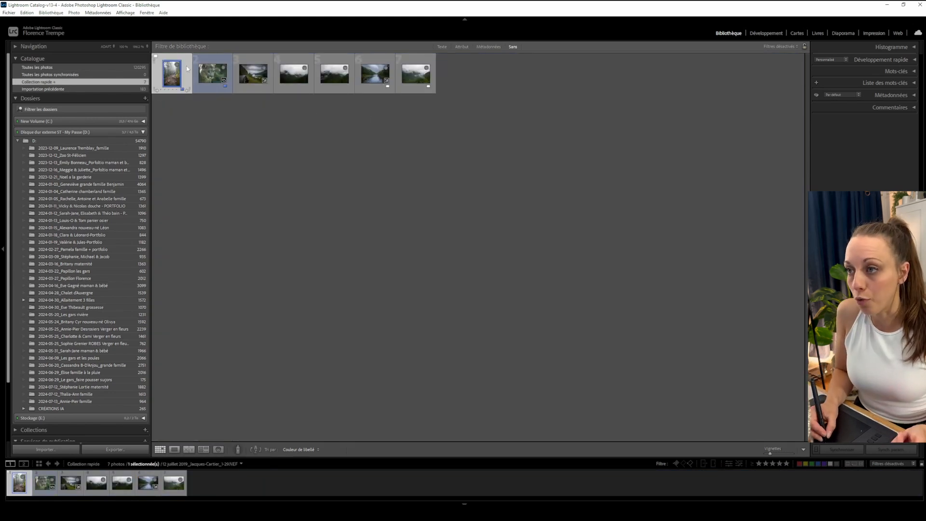
key("Right")
key("Right")
key("Right")
left_click(322, 59)
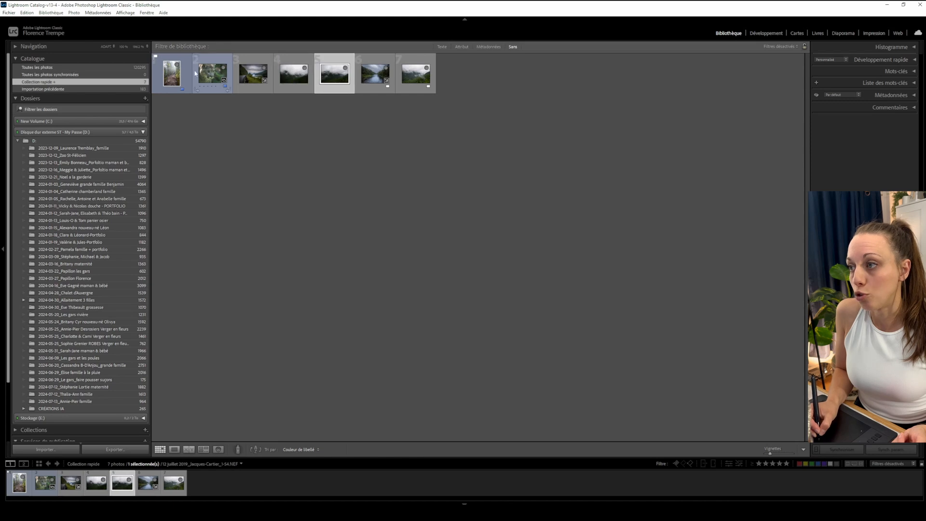
double_click(187, 68)
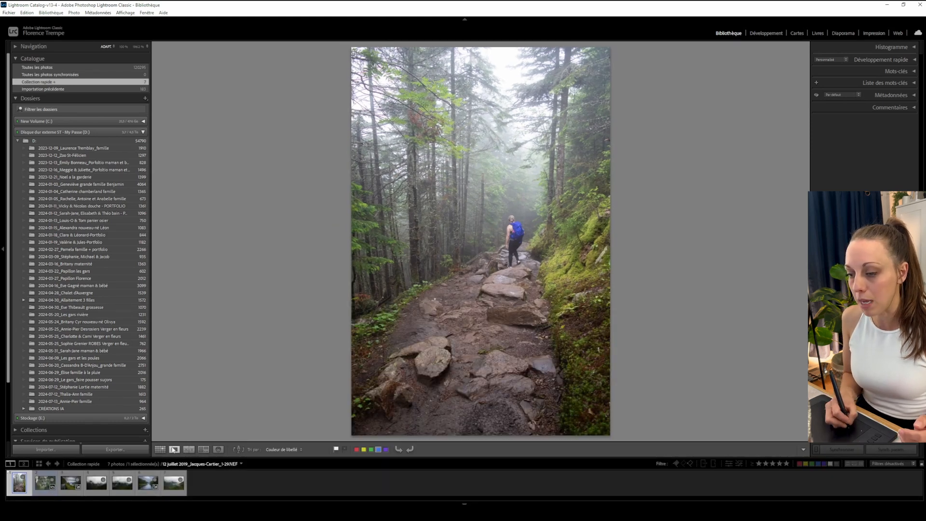
Add the star rating controls to the Loupe toolbar, then remove them again.
left_click(803, 449)
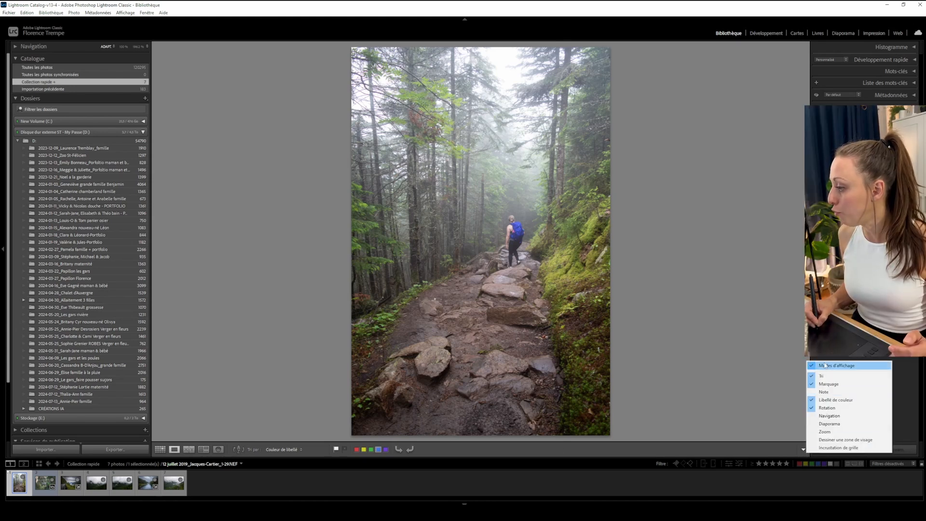
left_click(824, 394)
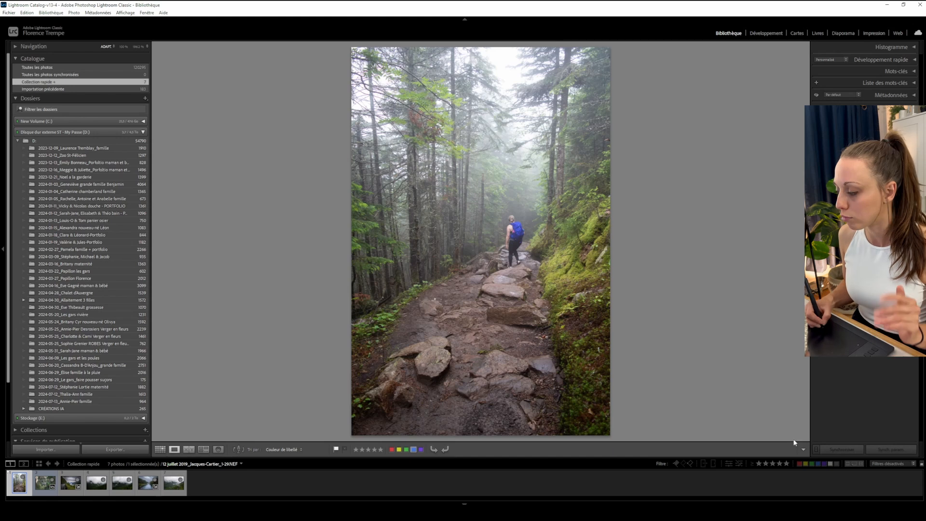
left_click(803, 449)
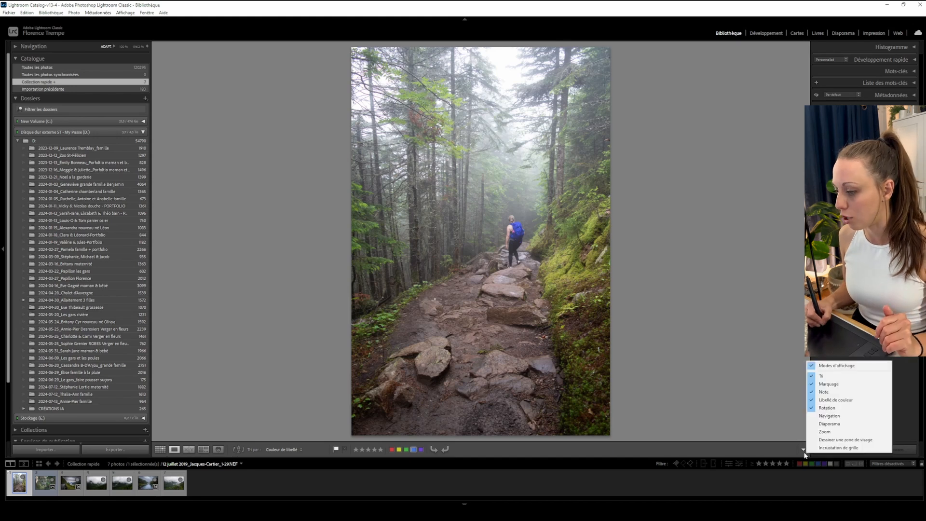
left_click(830, 392)
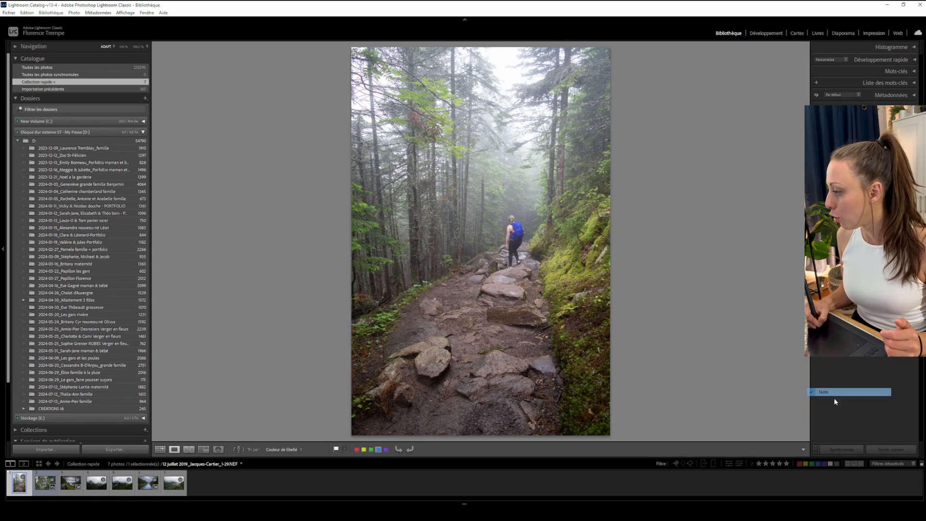
Remove the flag controls from the Loupe toolbar, then add them back.
left_click(803, 449)
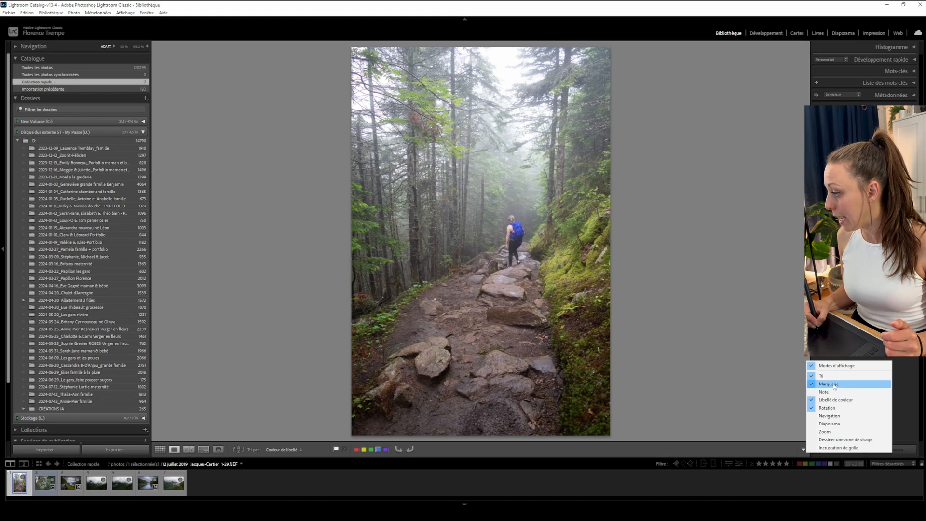
left_click(835, 384)
left_click(803, 449)
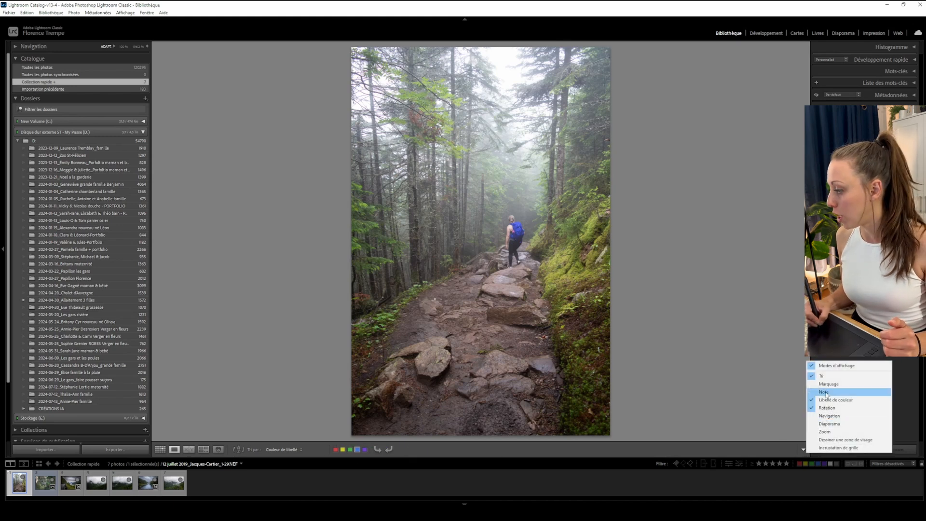
left_click(834, 385)
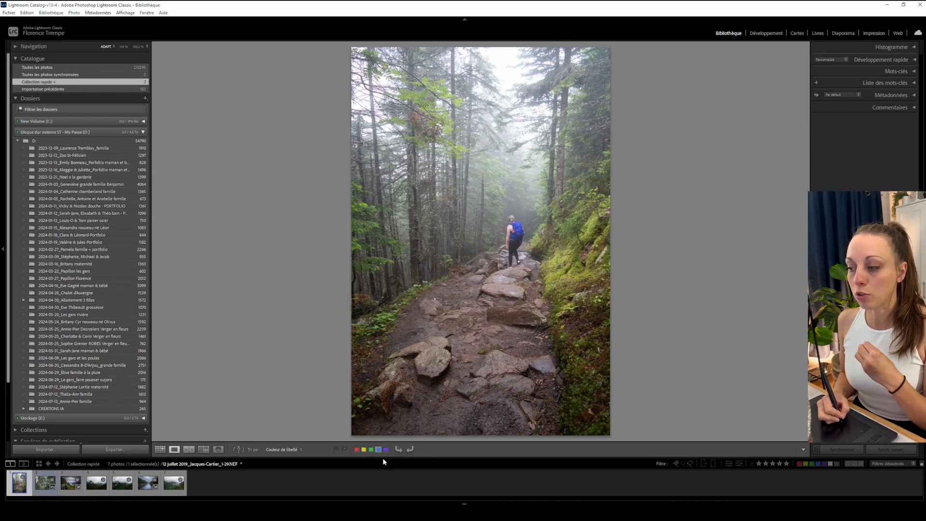
Apply red, purple and blue color labels to Quick Collection photos using the toolbar label swatches.
left_click(357, 450)
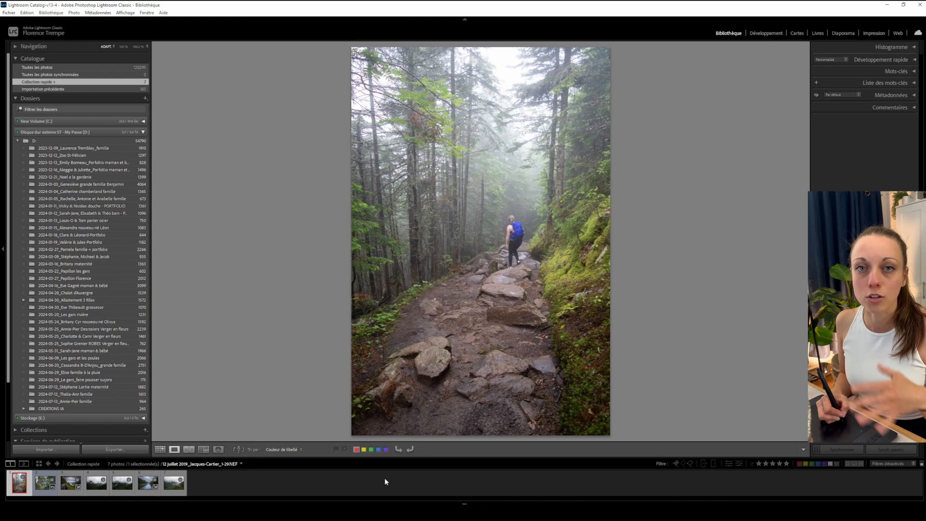
left_click(386, 450)
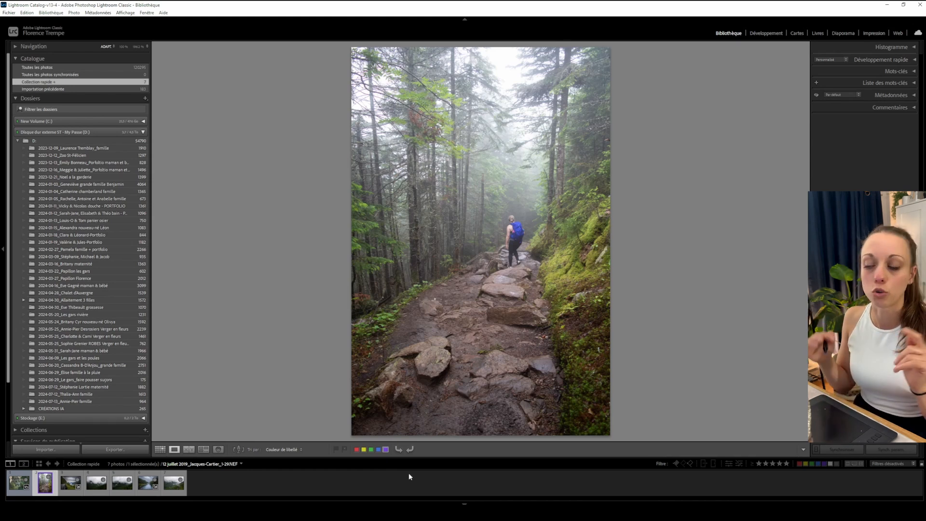
left_click(379, 450)
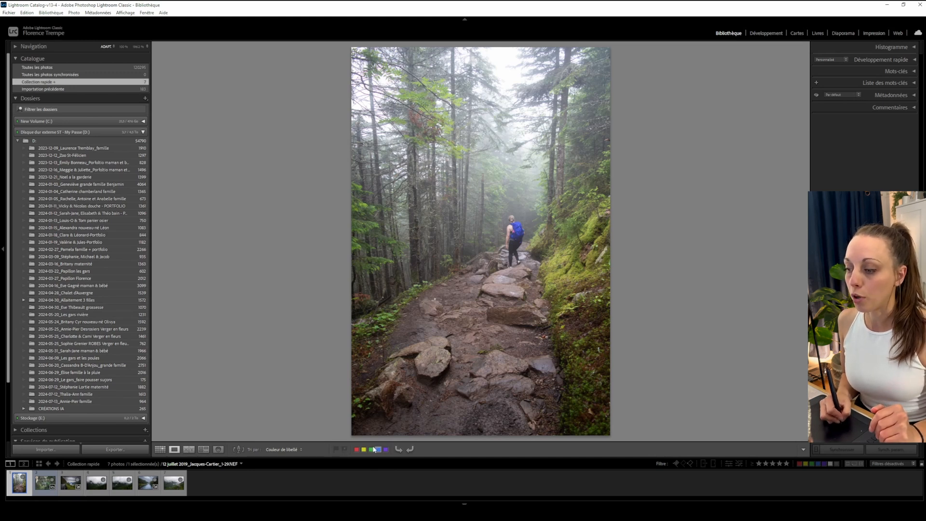
Step to the fourth photo and move it to the second position in the filmstrip.
key("Right")
key("Right")
key("Right")
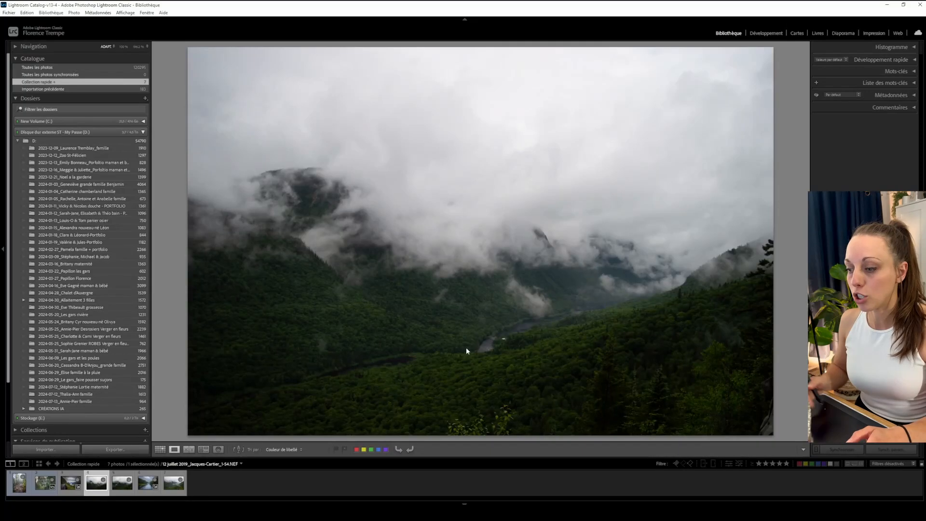
left_click_drag(96, 483, 45, 480)
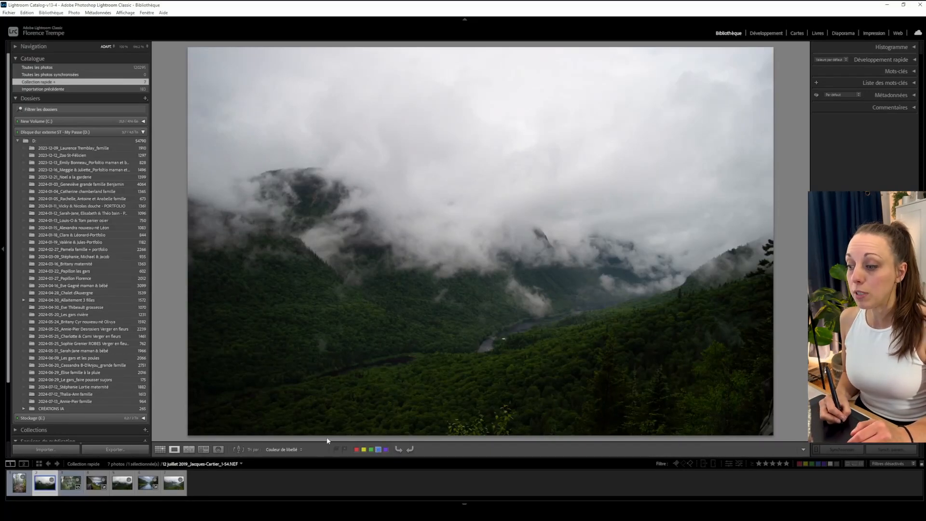
Flag the foggy mountain photo as a pick with a blue label, then mark it as rejected.
left_click(337, 450)
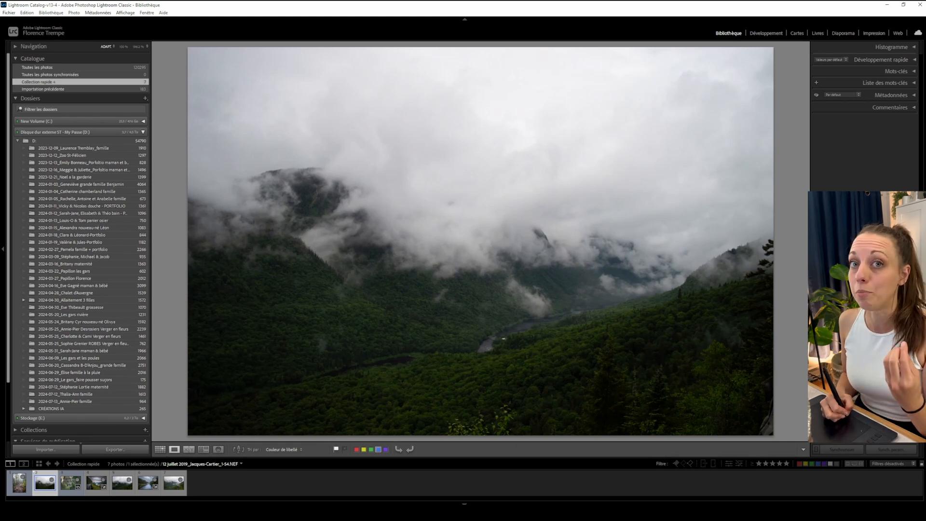
key("9")
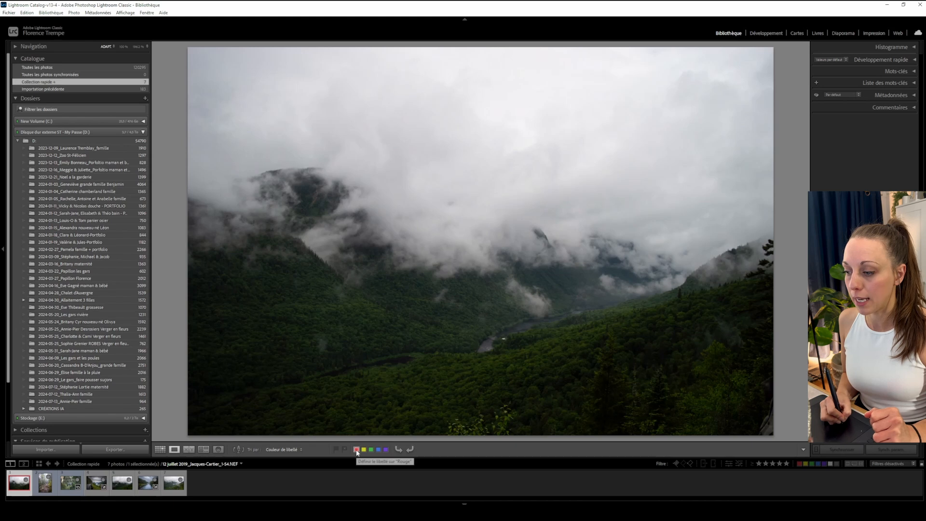
left_click(345, 449)
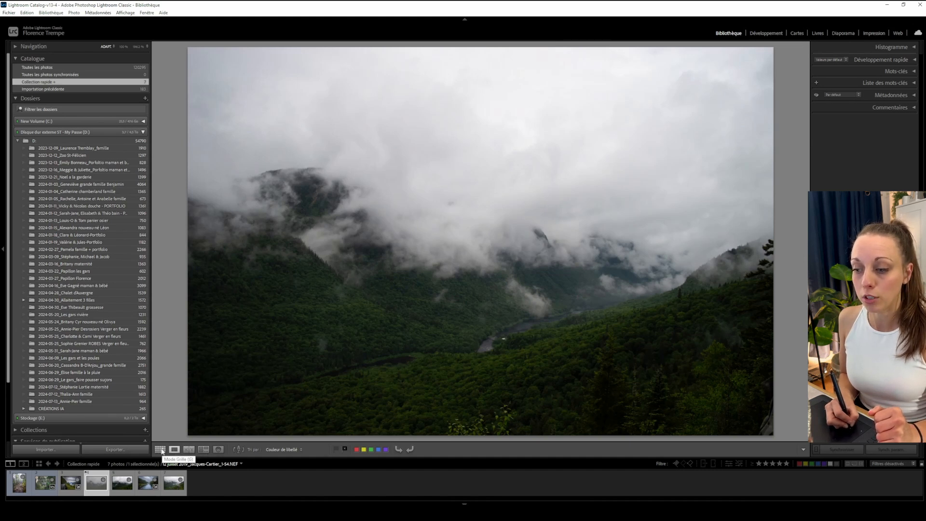
Cycle through the Compare, Survey and People views, returning to Loupe view.
left_click(195, 451)
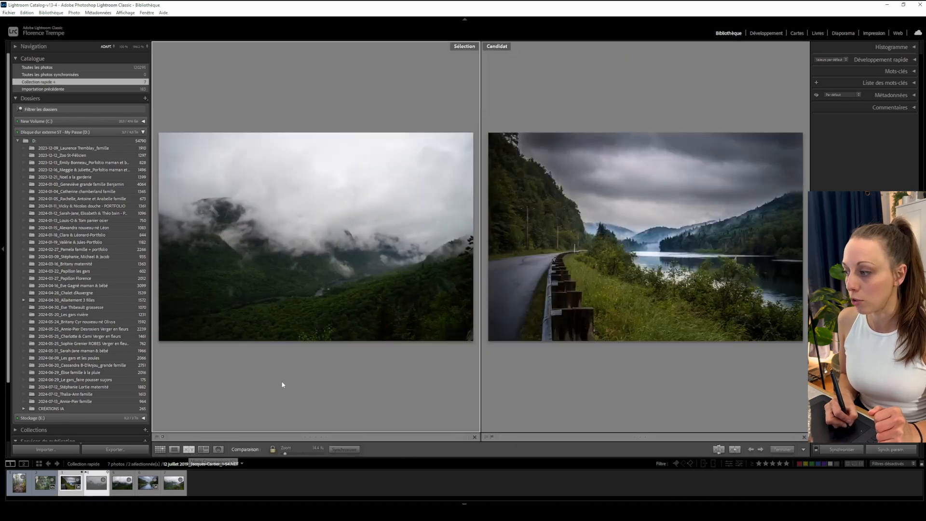
left_click(204, 450)
left_click(218, 450)
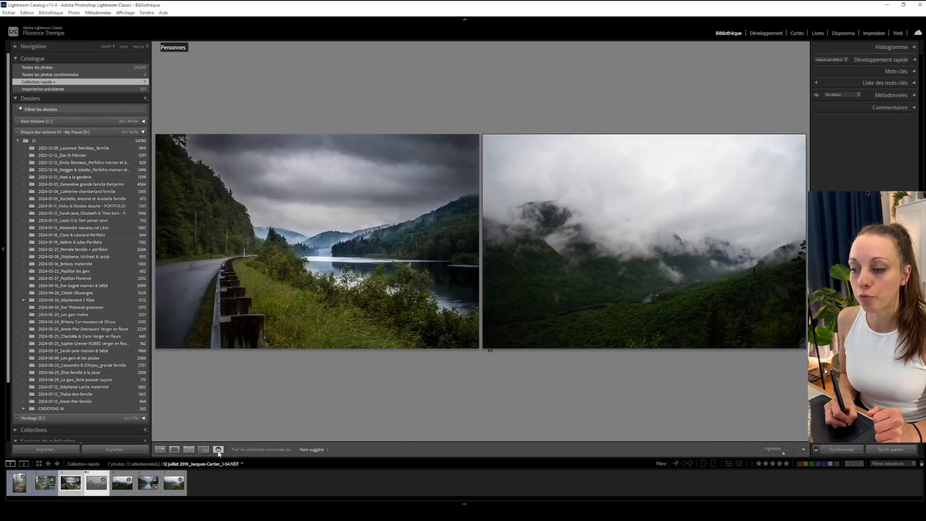
left_click(189, 449)
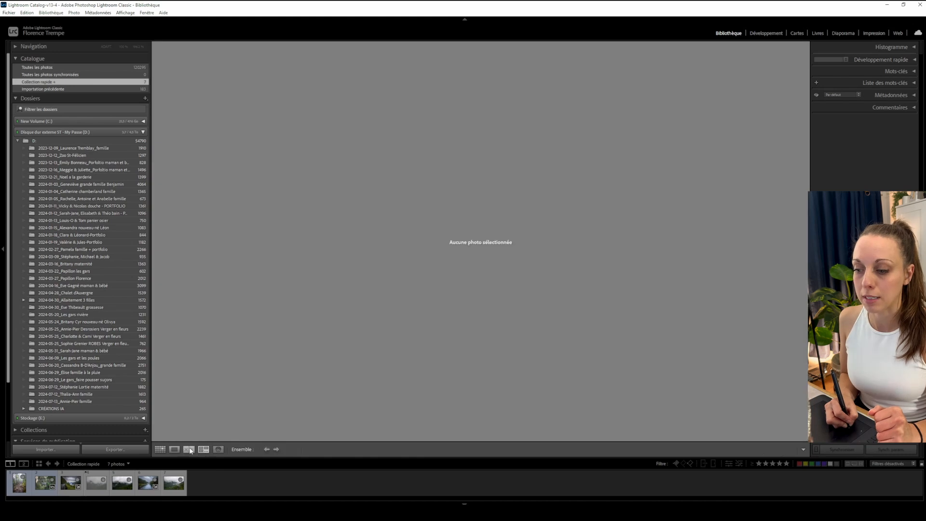
left_click(174, 449)
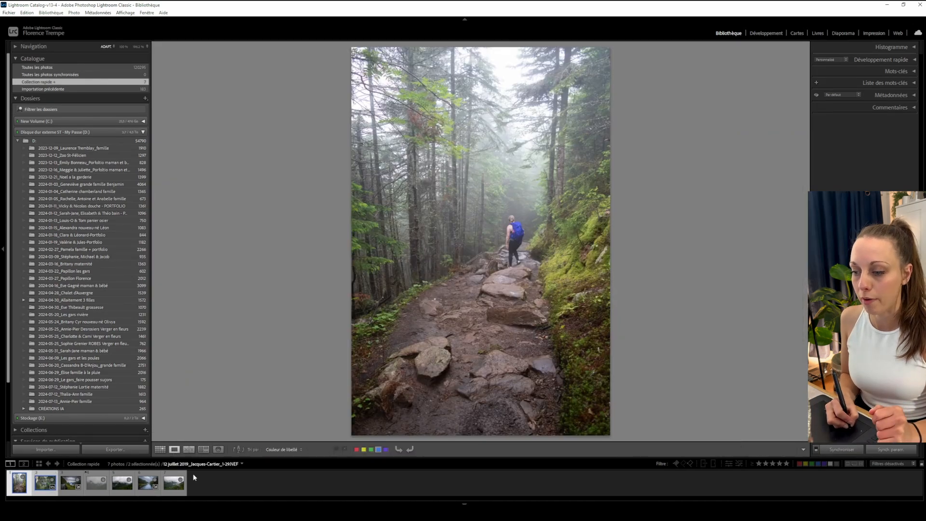
Switch to Grid view, open the first photo in Loupe, and return to Grid view.
left_click(161, 450)
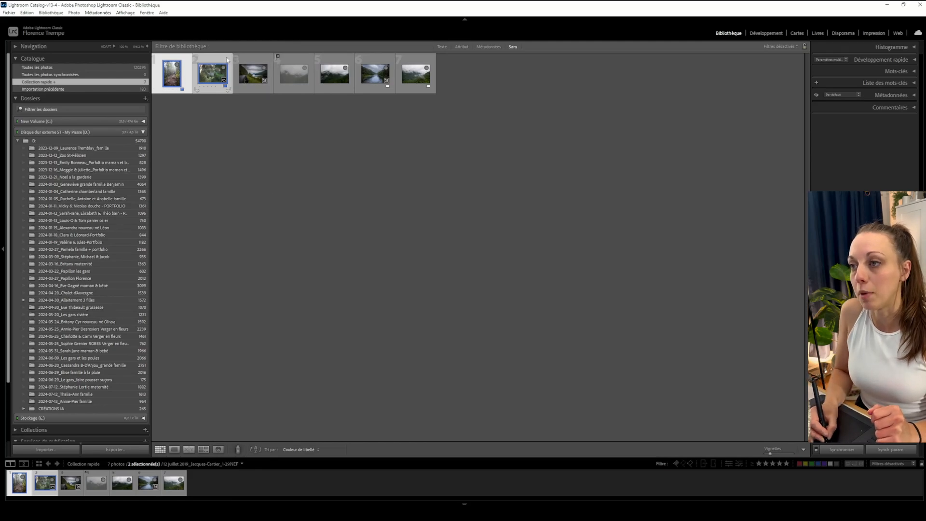
left_click(280, 61)
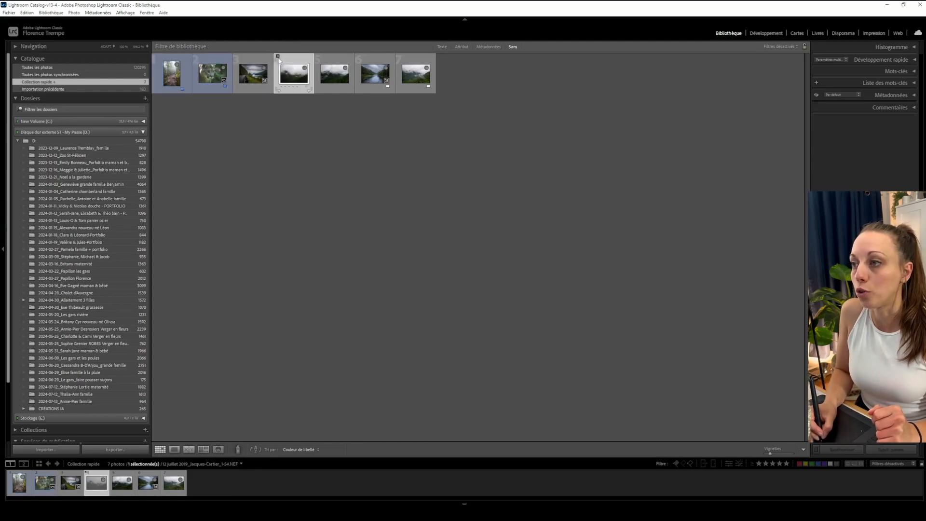
double_click(171, 73)
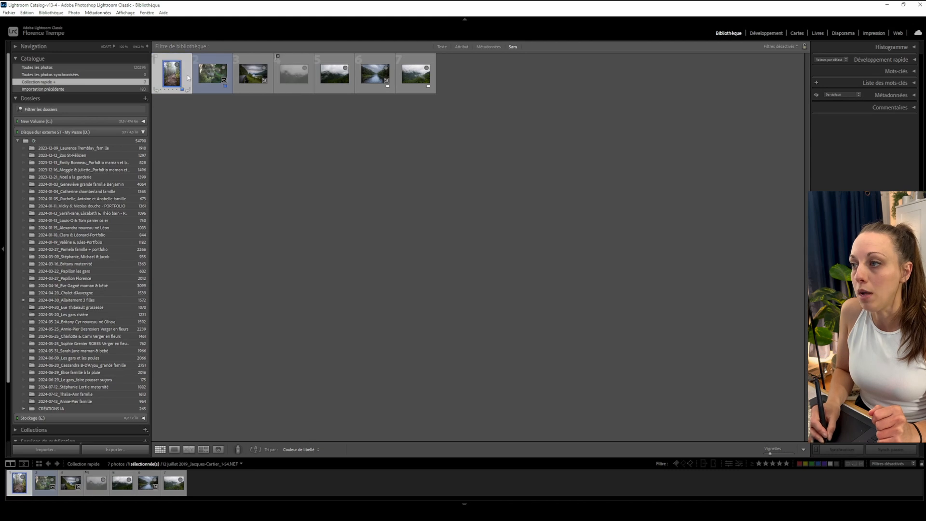
left_click(160, 449)
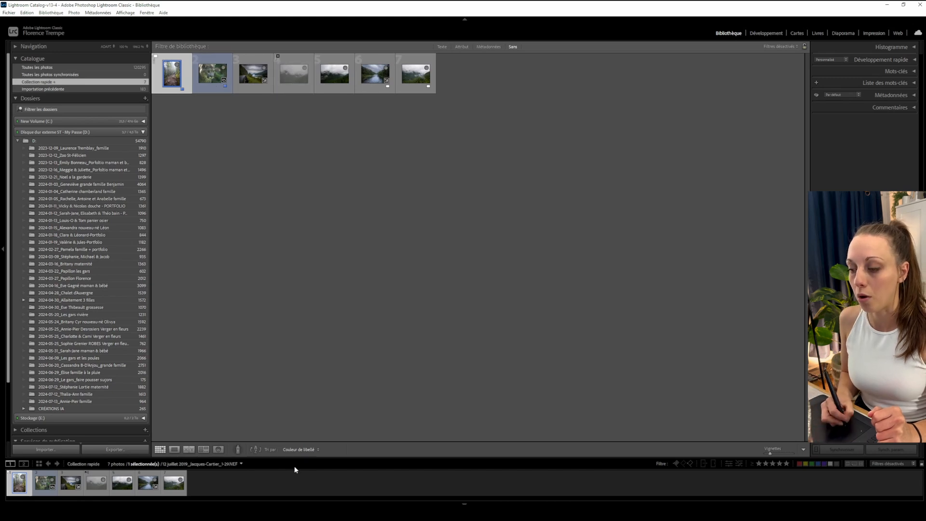
Sort the grid by Heure de capture, then by Couleur de libellé.
left_click(308, 449)
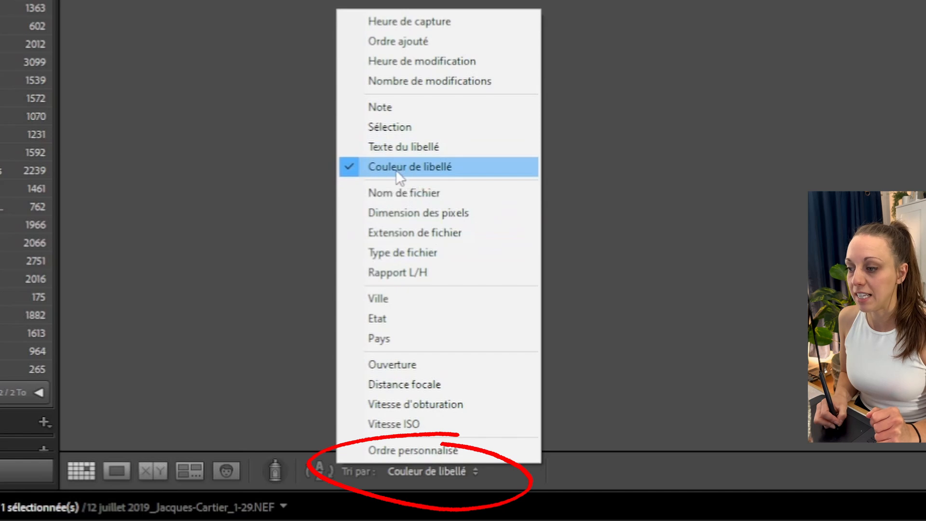
left_click(407, 22)
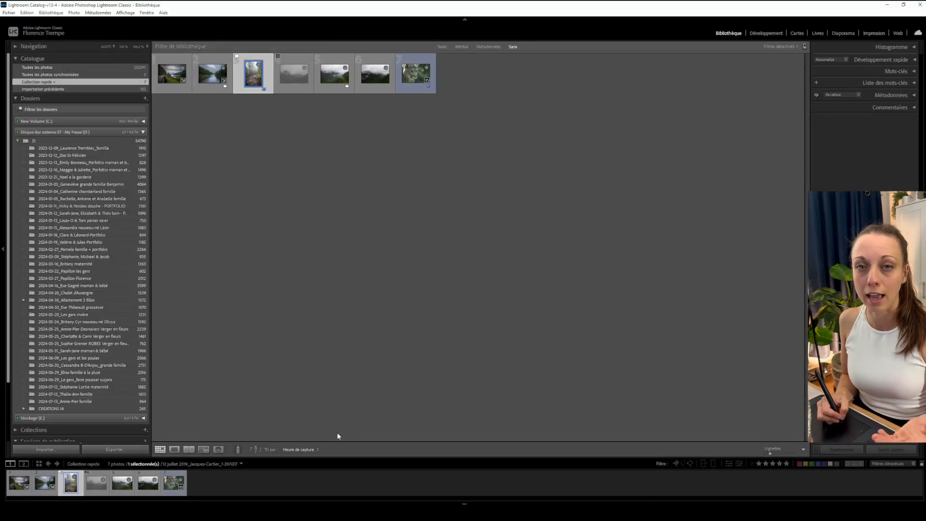
left_click(305, 450)
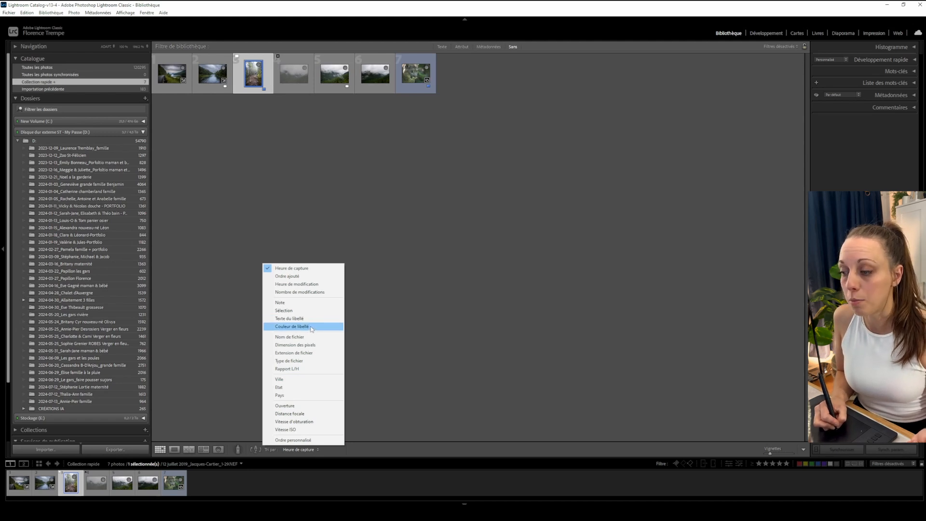
left_click(312, 328)
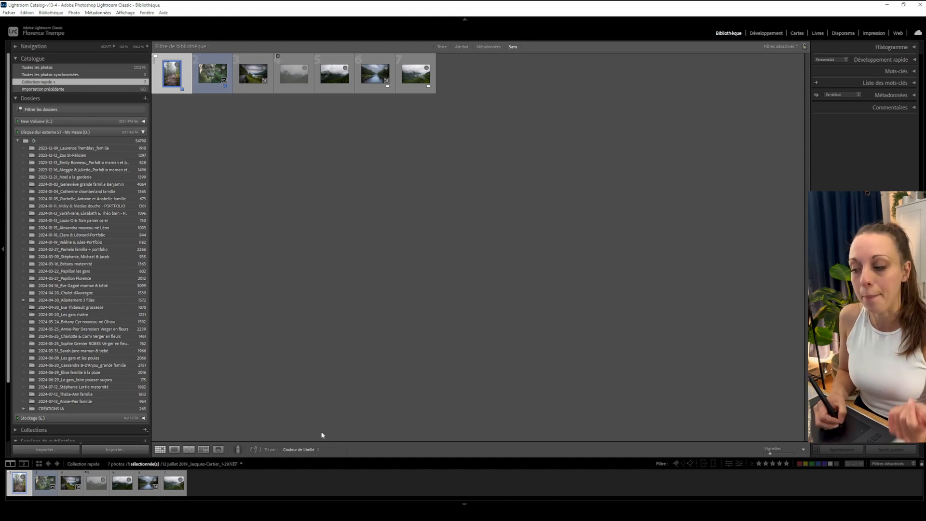
Sort the grid by Sélection and open the first photo in Loupe view.
left_click(300, 449)
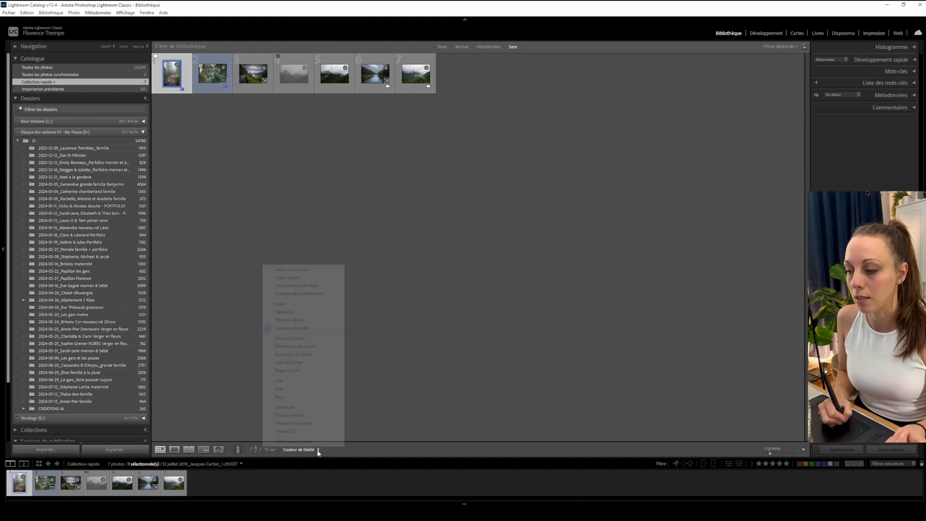
left_click(284, 312)
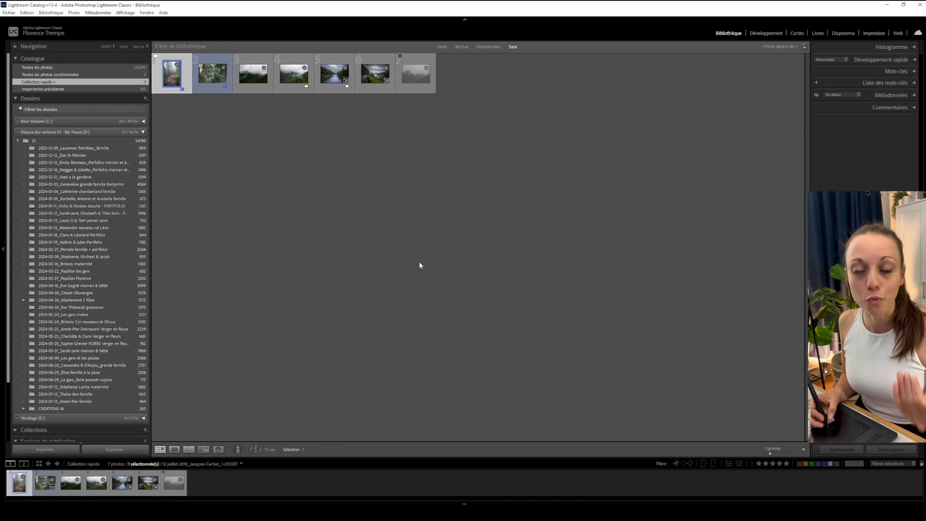
double_click(187, 67)
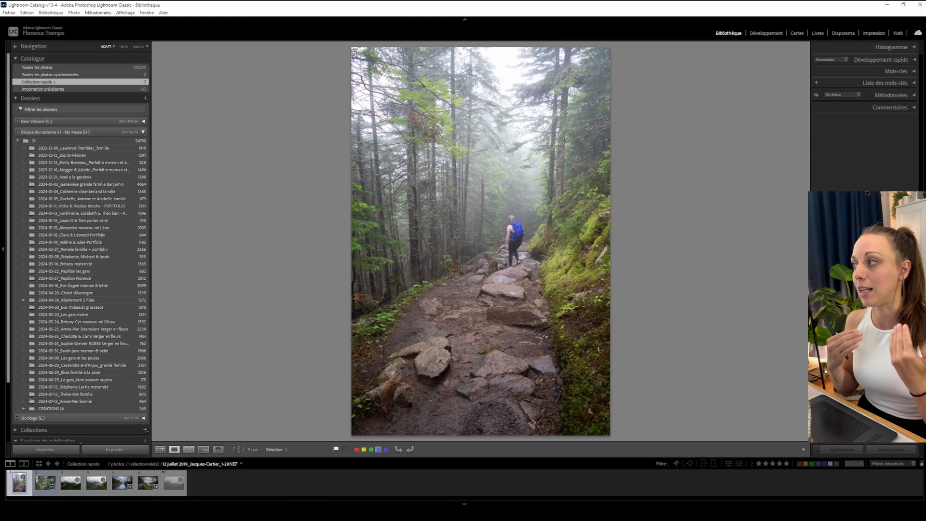
Switch to the Develop module and expand the Réglages de base panel.
left_click(768, 34)
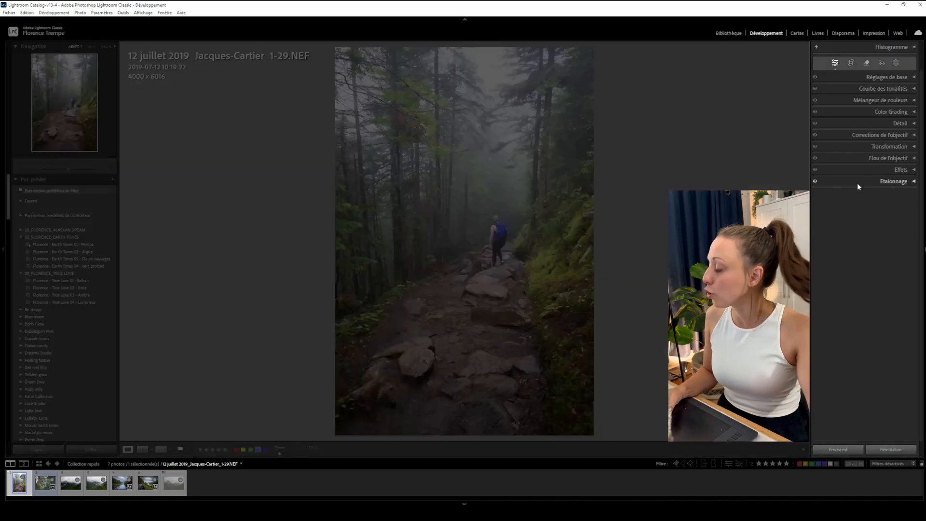
left_click(915, 77)
left_click(915, 77)
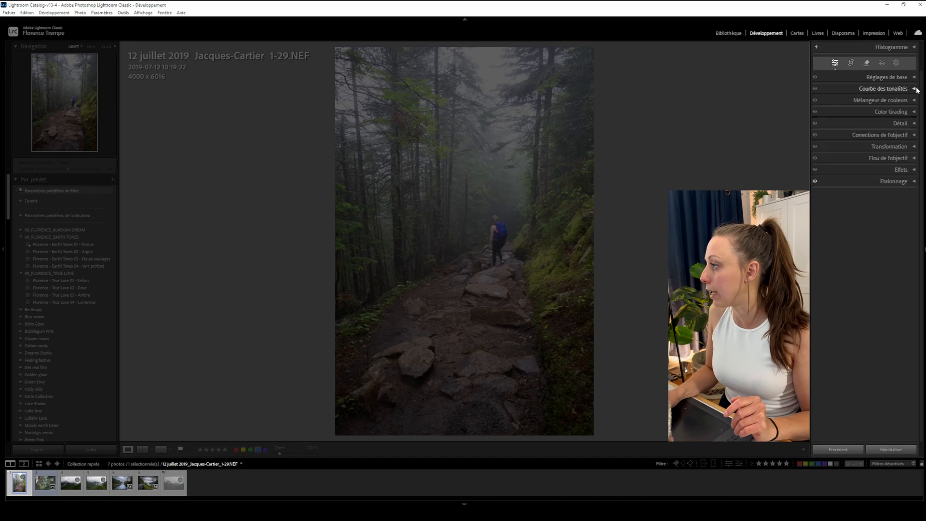
left_click(915, 90)
left_click(915, 90)
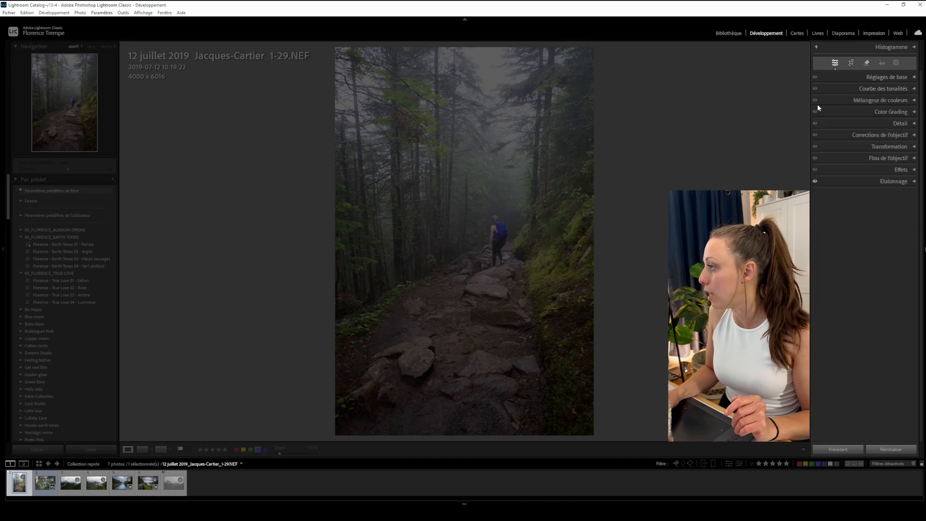
left_click(914, 78)
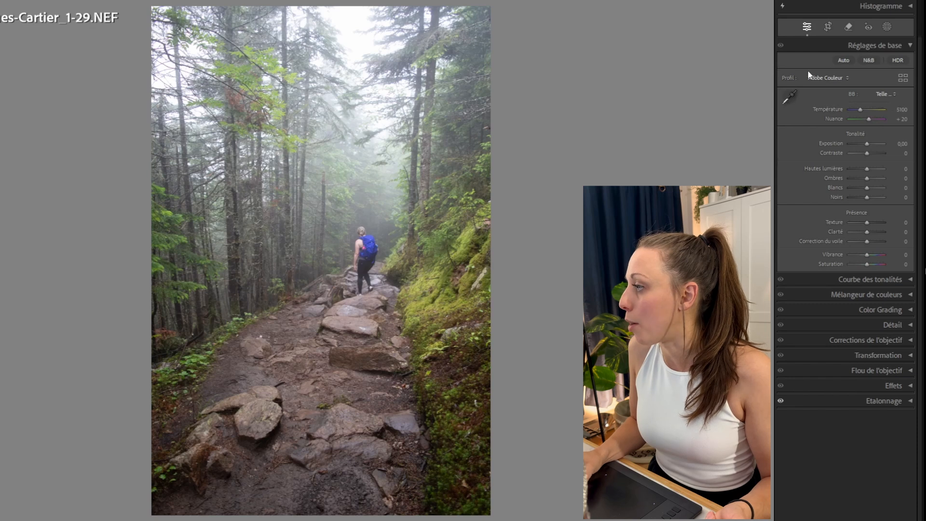
Try the Adobe Couleur, Adobe Eclatant and Adobe Paysage profiles on the photo.
left_click(832, 78)
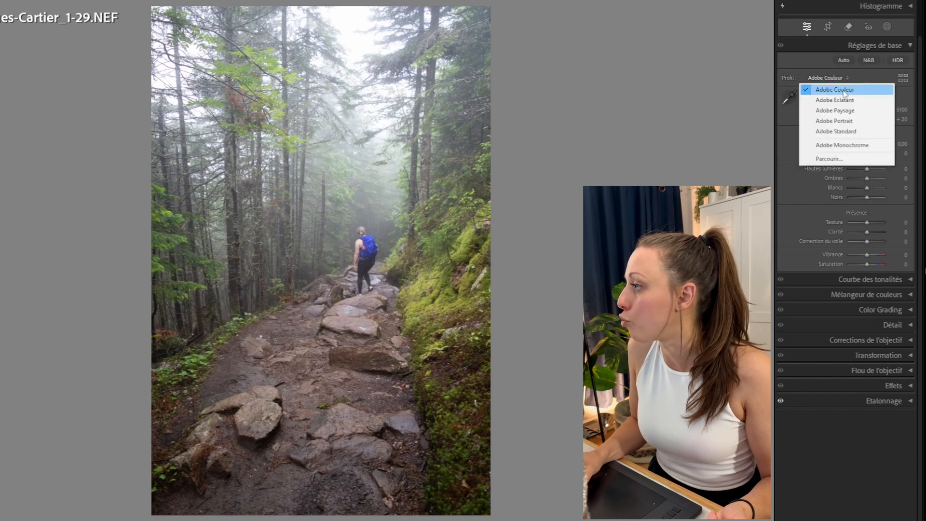
left_click(844, 92)
left_click(834, 77)
left_click(833, 99)
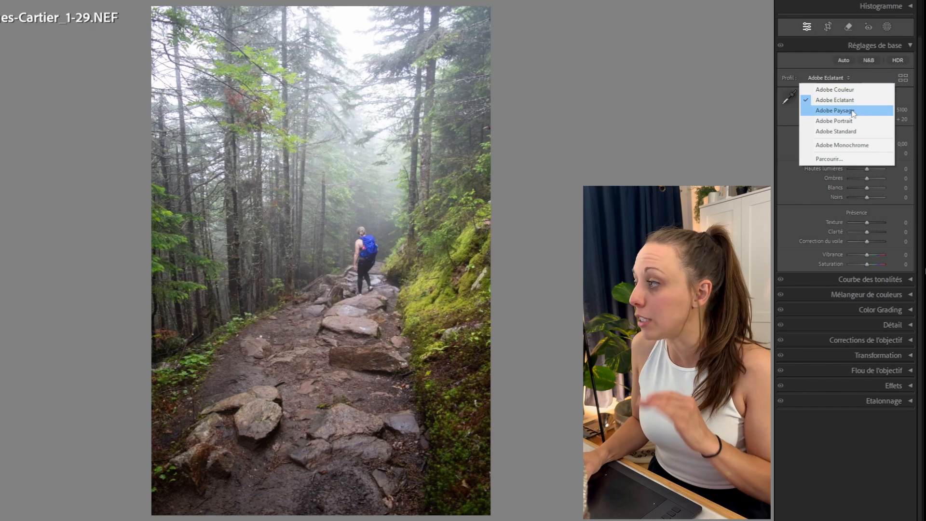
left_click(851, 111)
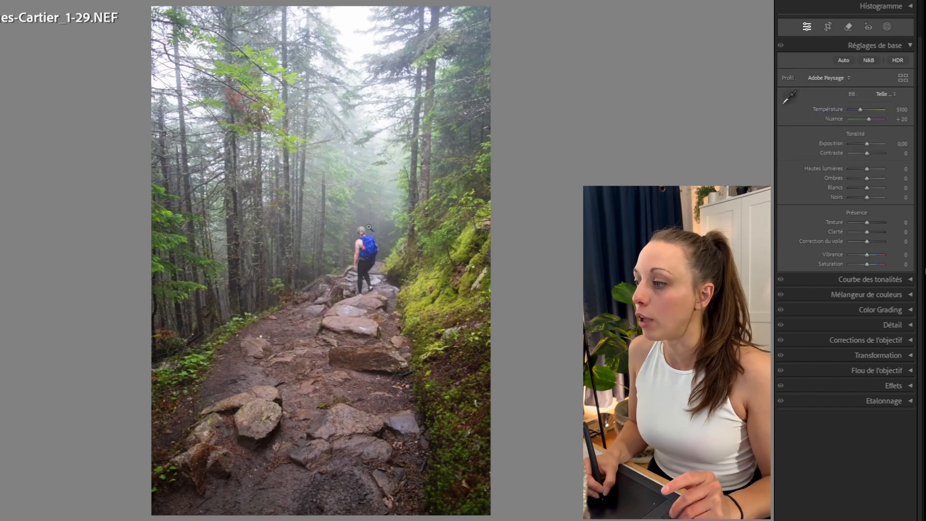
Preview the Adobe Portrait profile, then set the photo's profile to Adobe Standard.
left_click(827, 77)
left_click(835, 120)
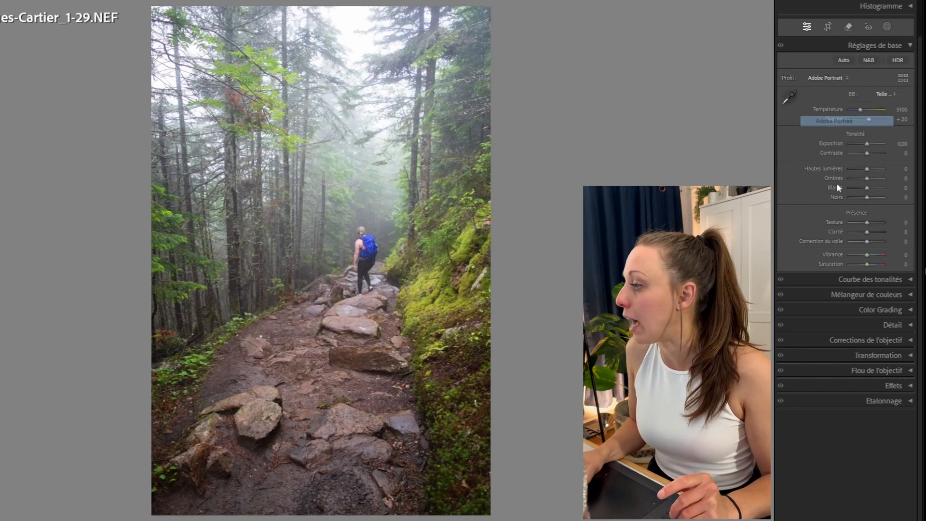
left_click(827, 78)
left_click(835, 130)
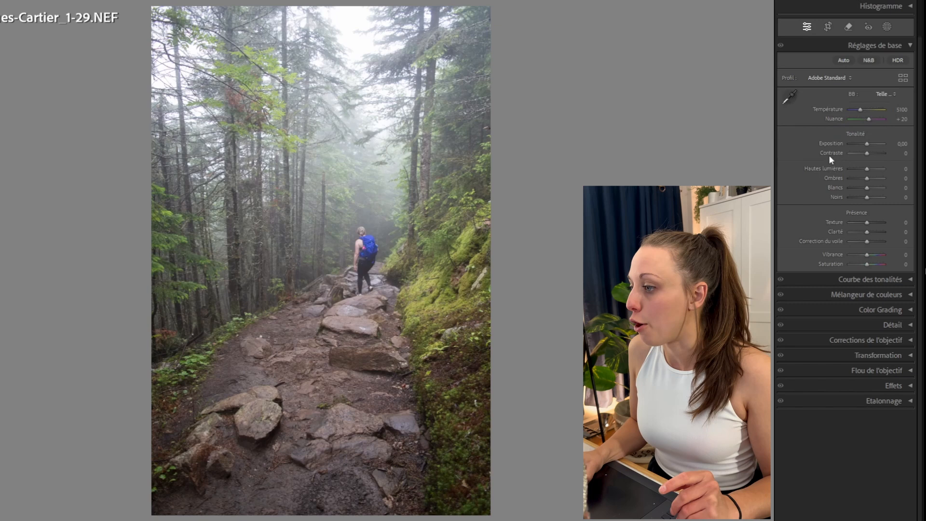
Switch the photo's profile to Adobe Couleur.
left_click(834, 79)
left_click(840, 91)
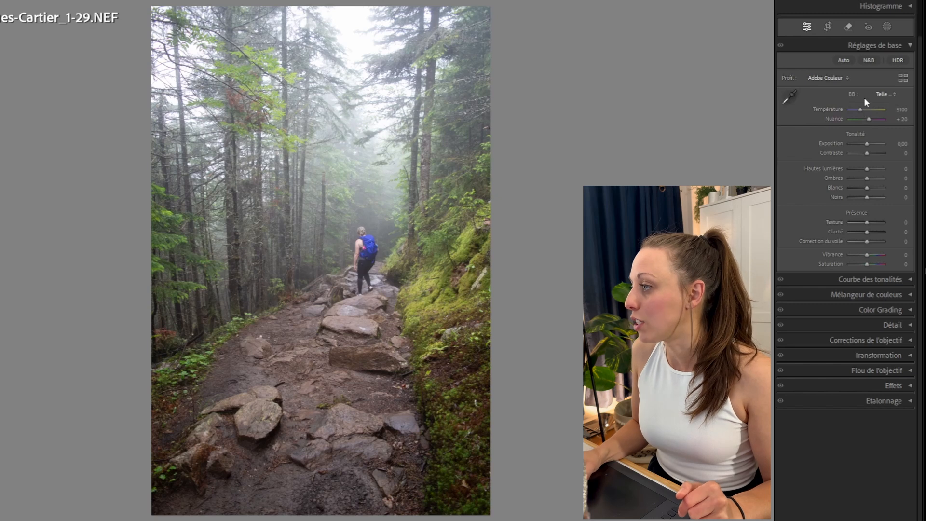
Preview extreme Température and Nuance values on the photo, resetting each slider afterwards.
left_click_drag(856, 111, 850, 112)
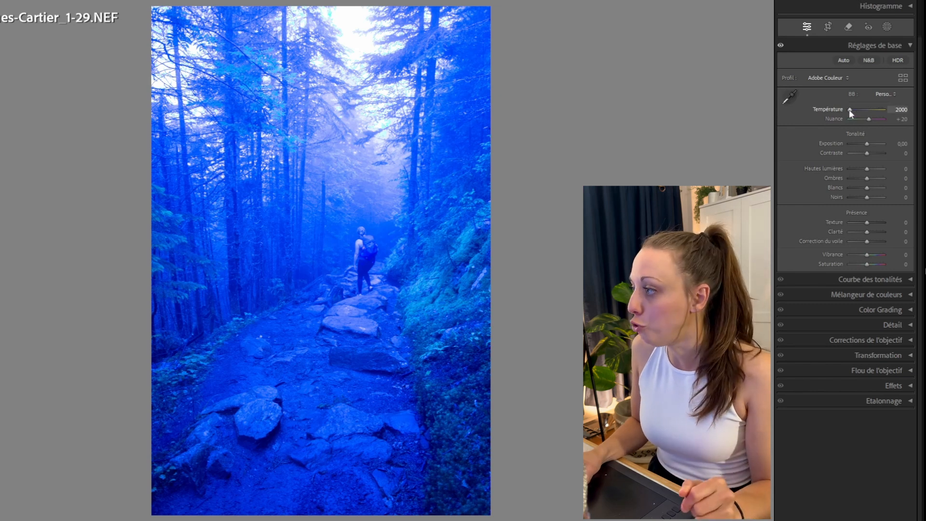
double_click(849, 109)
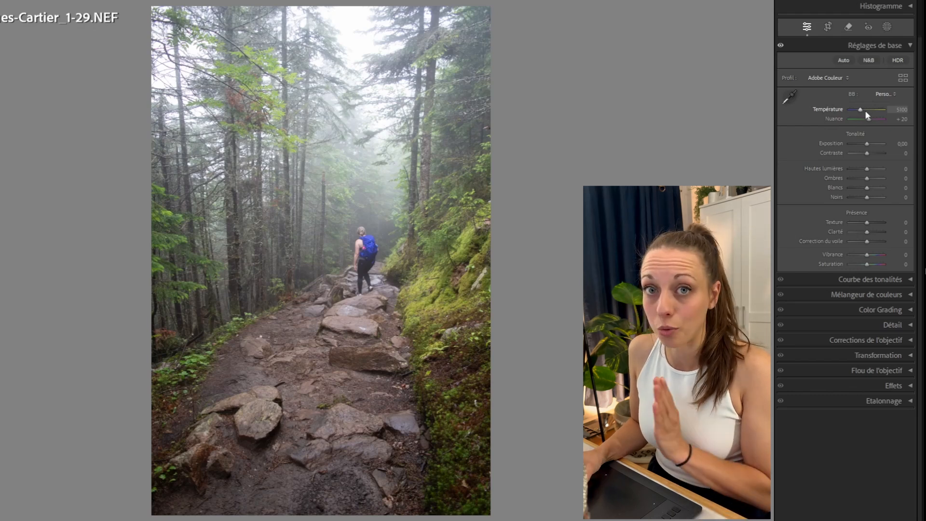
left_click_drag(858, 111, 877, 111)
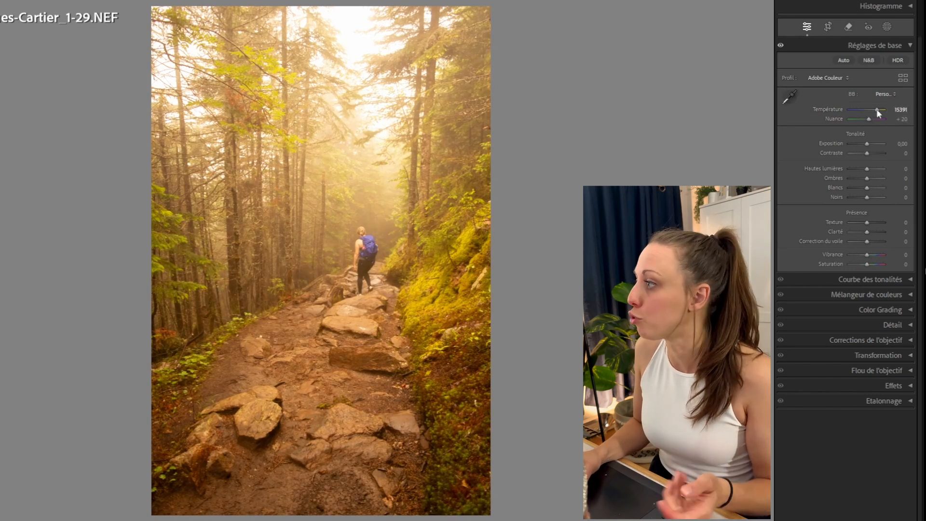
double_click(877, 111)
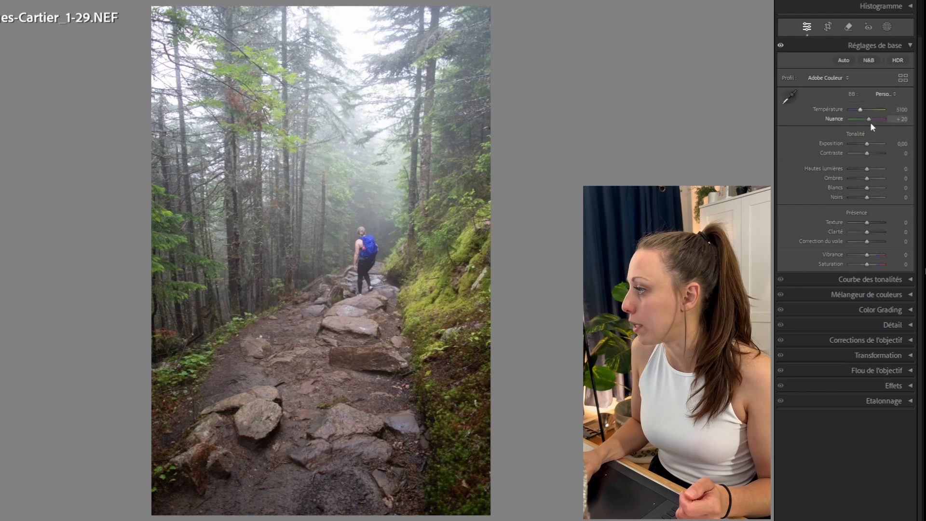
mouse_move(867, 117)
left_mouse_down()
mouse_move(853, 118)
mouse_move(885, 124)
left_mouse_up()
double_click(885, 119)
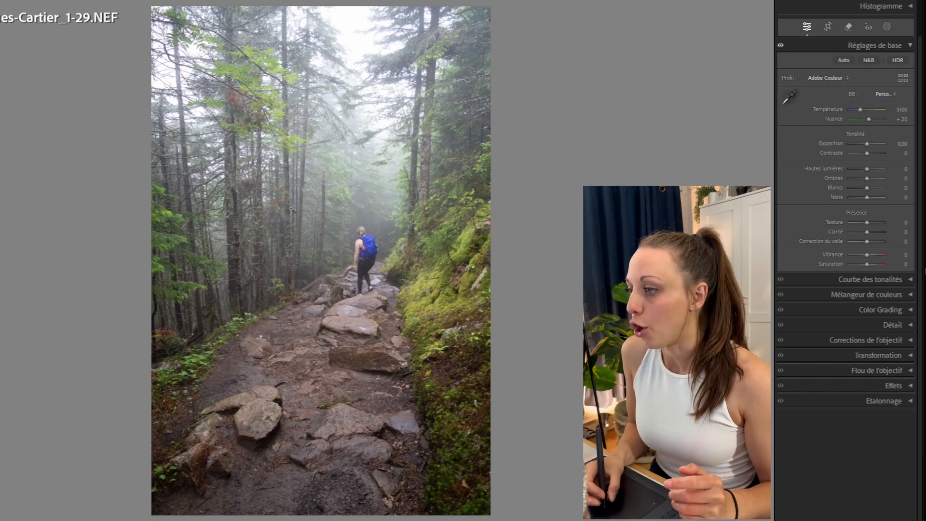
Set Température to 5944, Nuance to +32 and Exposition to -0,92.
left_click_drag(861, 109, 864, 111)
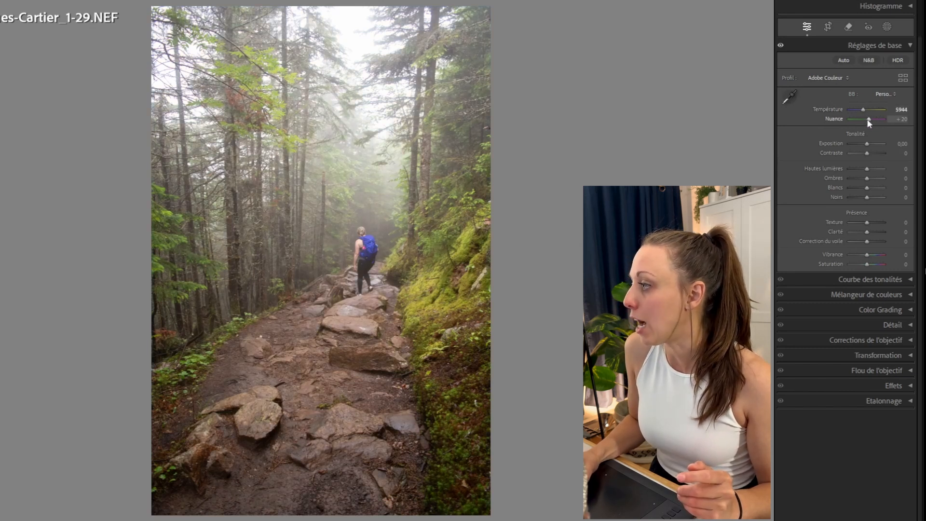
left_click_drag(869, 119, 870, 119)
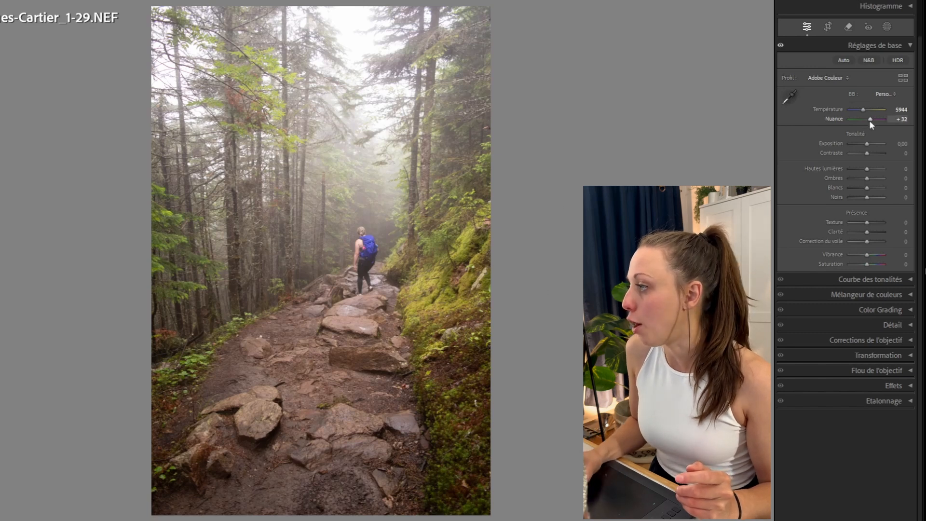
mouse_move(867, 143)
left_mouse_down()
mouse_move(850, 145)
mouse_move(881, 144)
mouse_move(864, 147)
left_mouse_up()
double_click(879, 143)
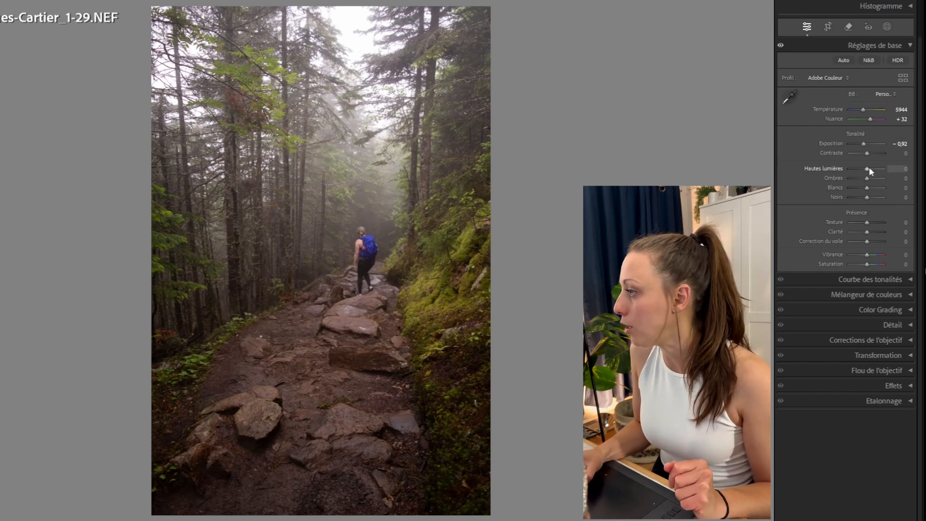
Set Hautes lumières to +100, Ombres to -72, Blancs to +77 and Noirs to -41.
left_click_drag(868, 171, 884, 173)
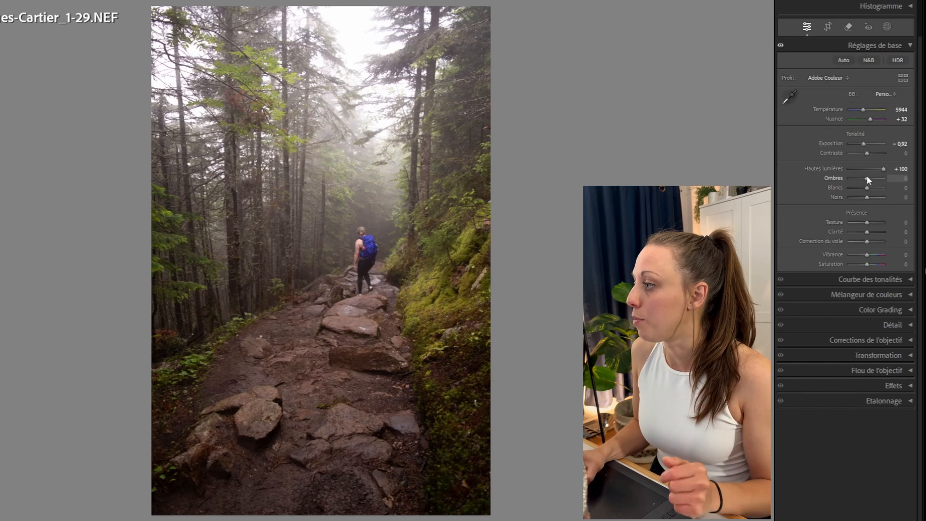
left_click_drag(866, 178, 860, 198)
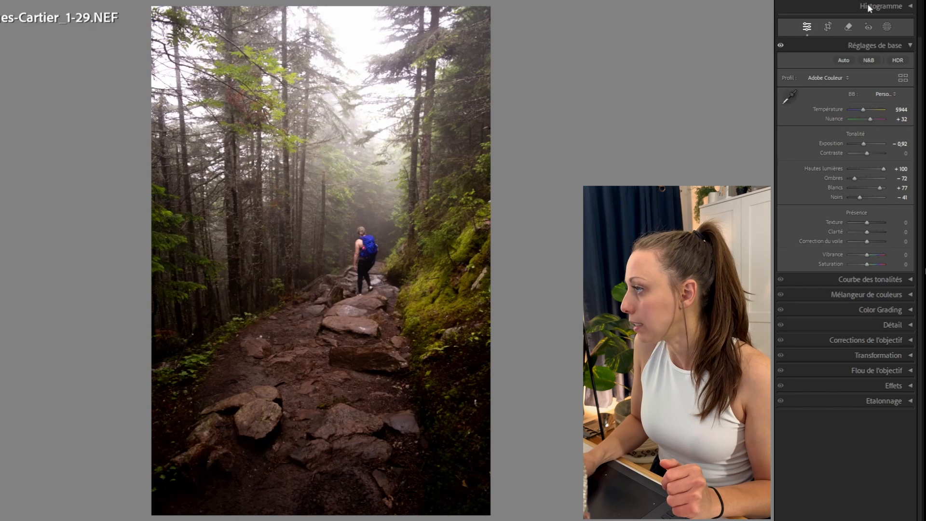
Open the Histogramme panel and use its clipping indicators to set Blancs to +30 and Noirs to -24.
left_click(911, 7)
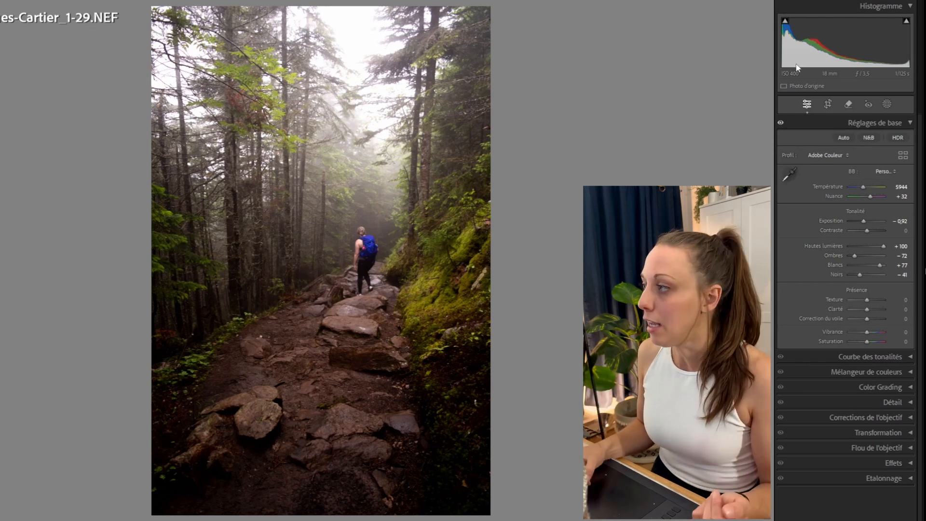
mouse_move(785, 22)
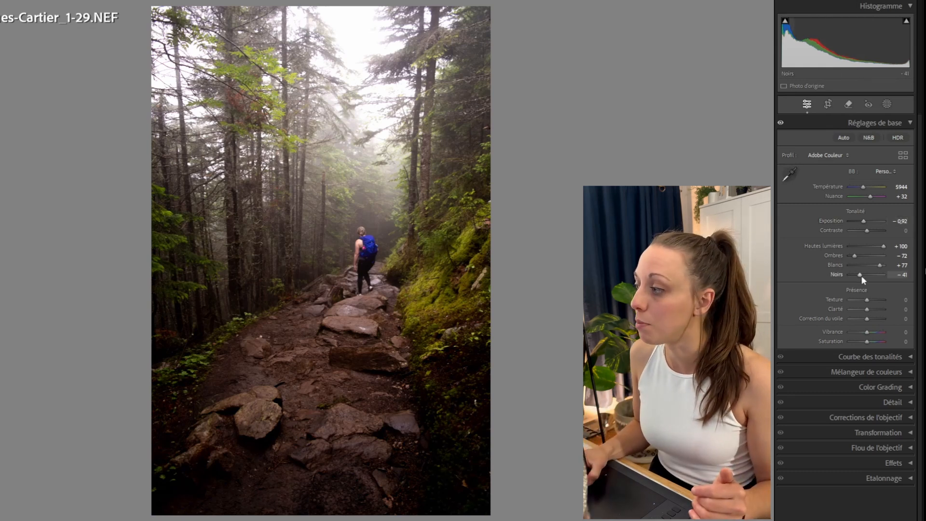
left_click_drag(862, 275, 866, 275)
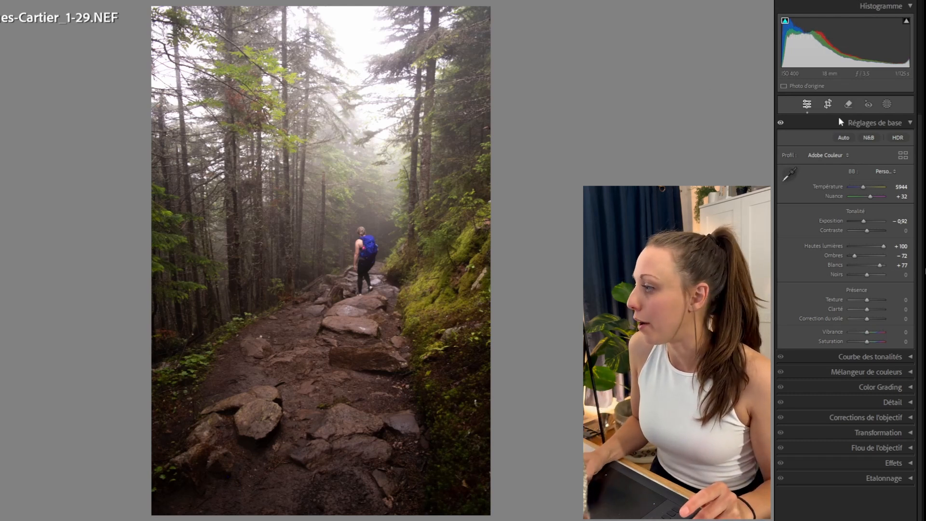
left_click_drag(867, 274, 864, 275)
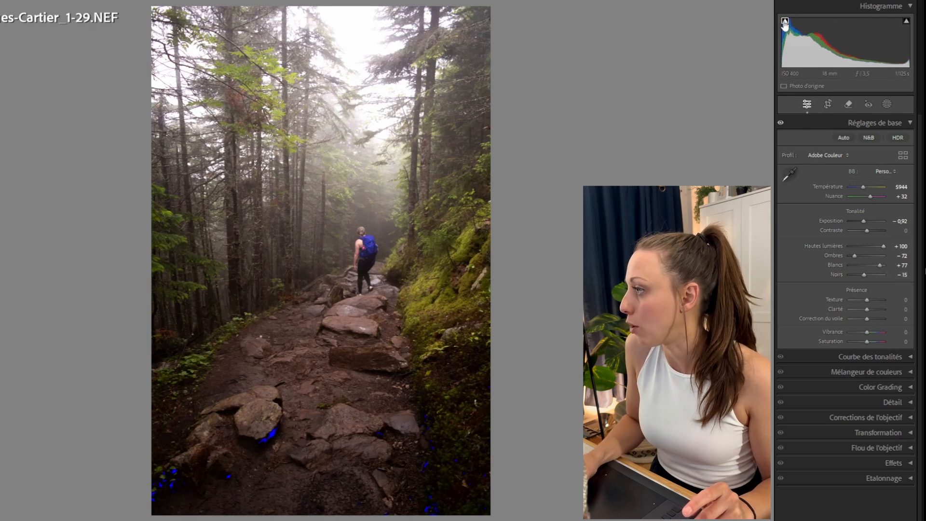
mouse_move(906, 22)
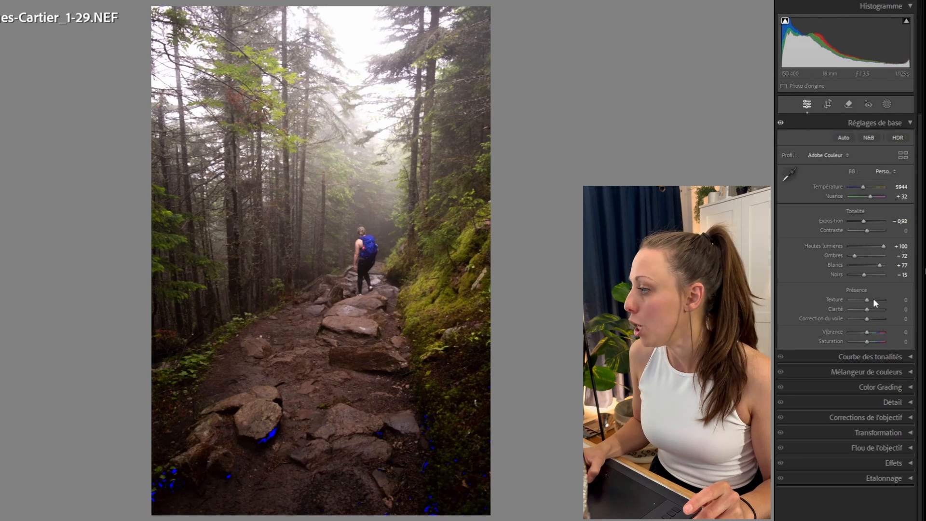
left_click_drag(877, 268, 872, 266)
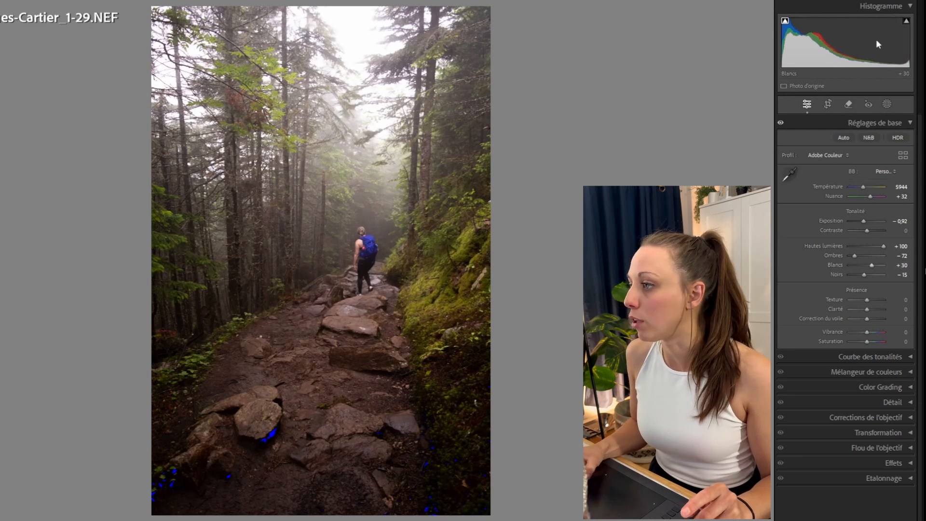
left_click(906, 21)
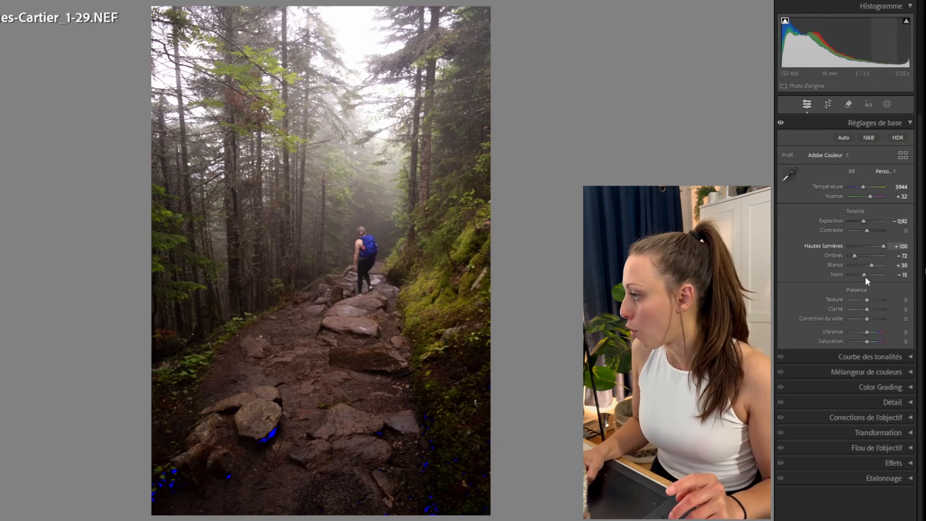
left_click_drag(865, 275, 862, 275)
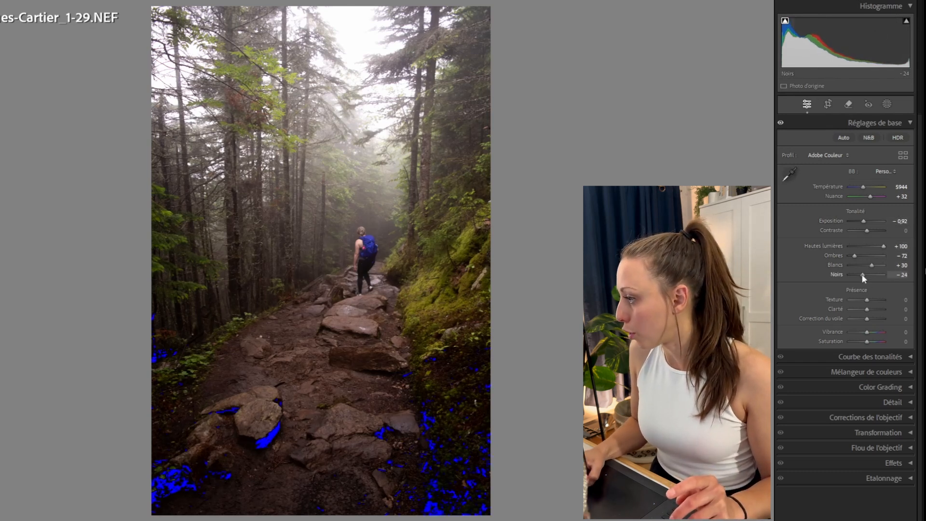
left_click(785, 21)
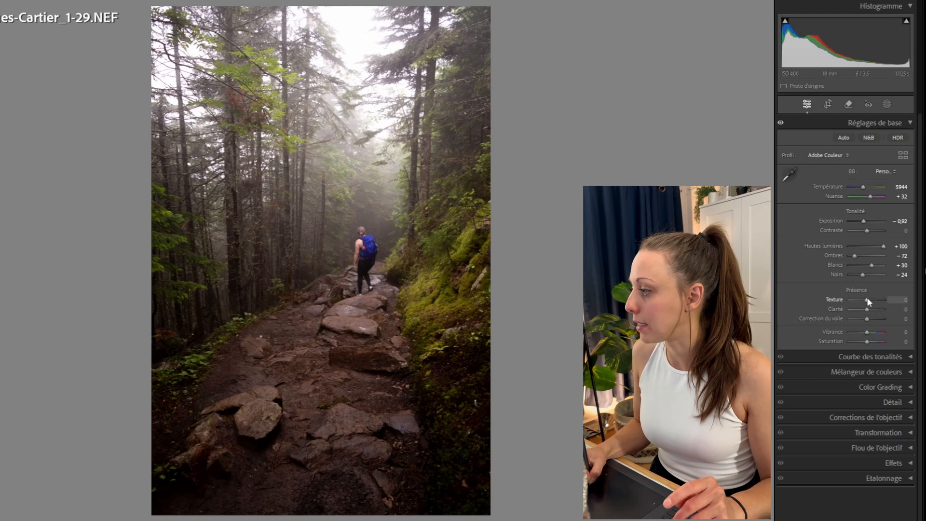
Preview Texture at both extremes, then set Texture to -46.
left_click_drag(868, 300, 889, 302)
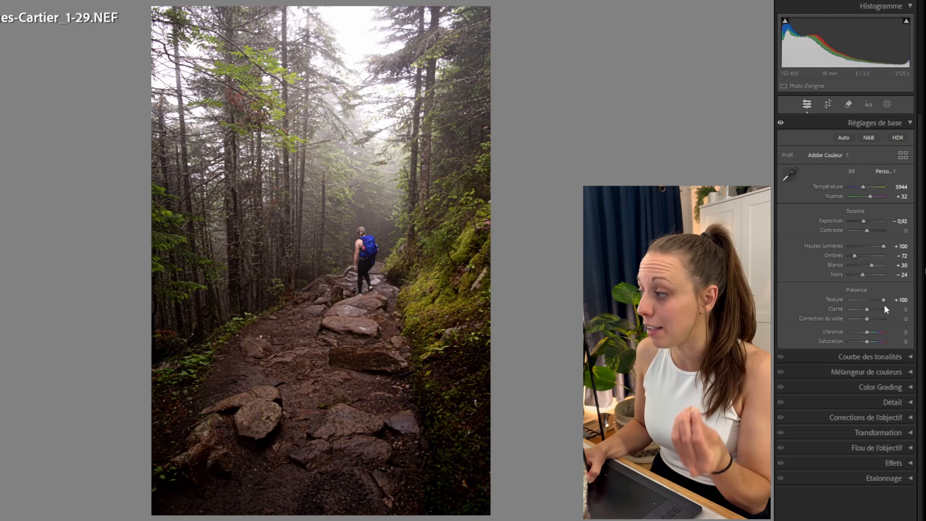
double_click(884, 301)
left_click_drag(867, 302, 846, 309)
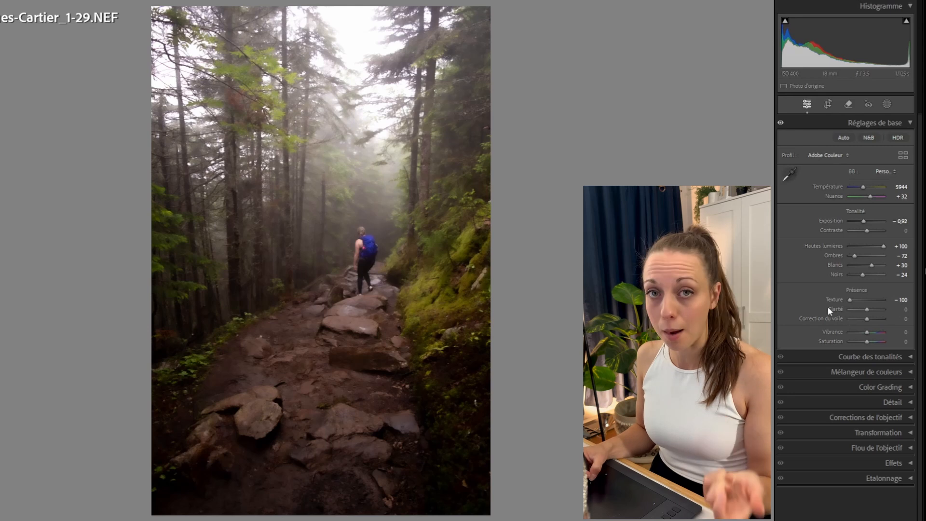
double_click(849, 301)
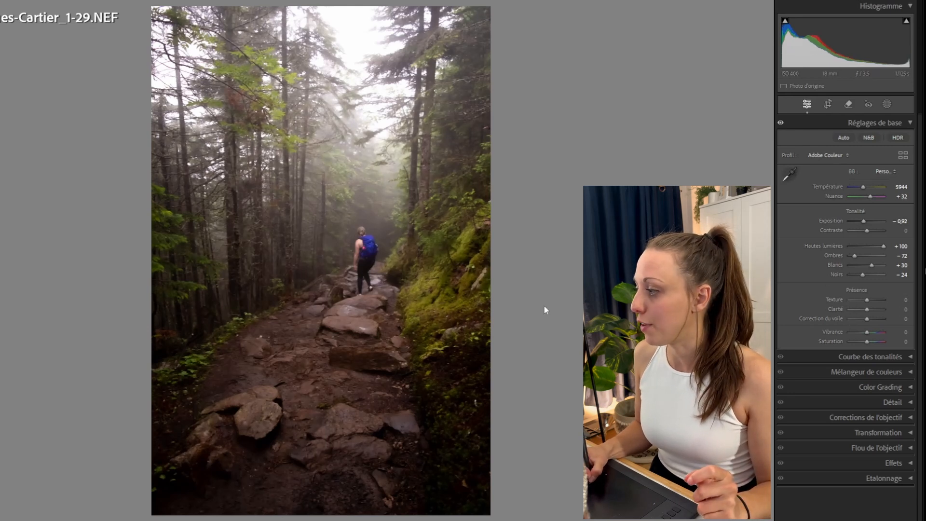
left_click_drag(866, 299, 859, 299)
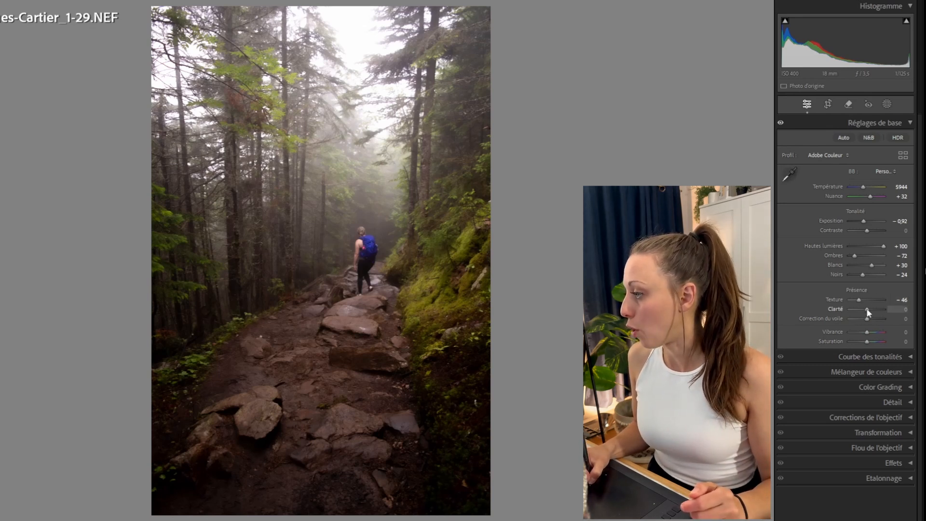
Preview Clarté at several values, then set Clarté to -13.
left_click_drag(867, 312, 840, 307)
double_click(851, 309)
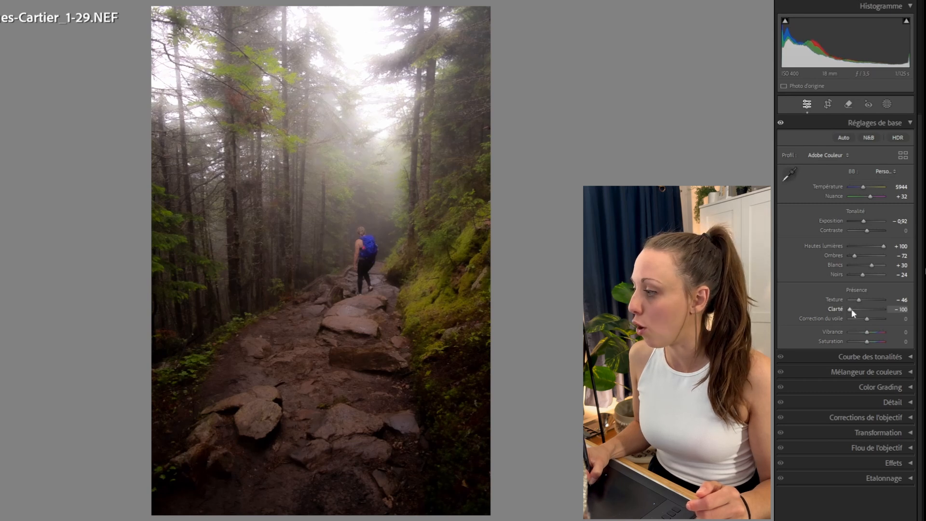
left_click_drag(869, 312, 879, 312)
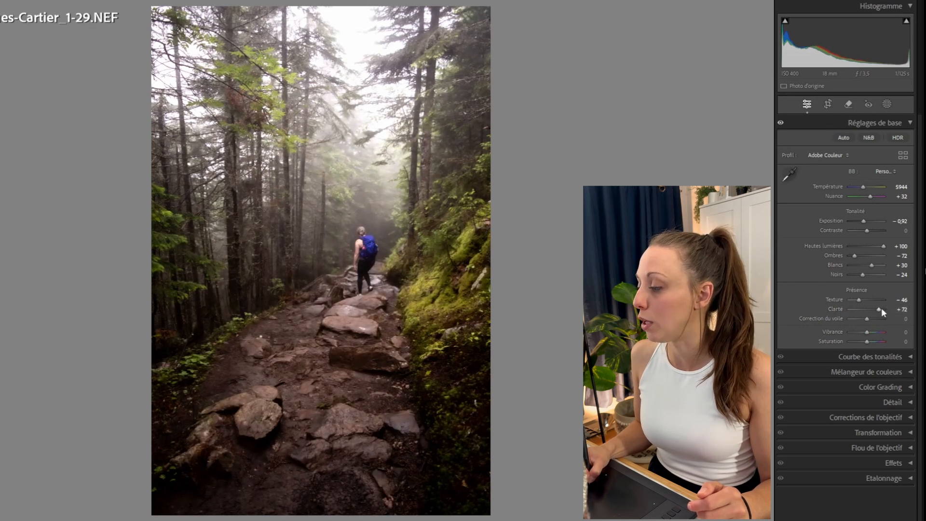
double_click(879, 311)
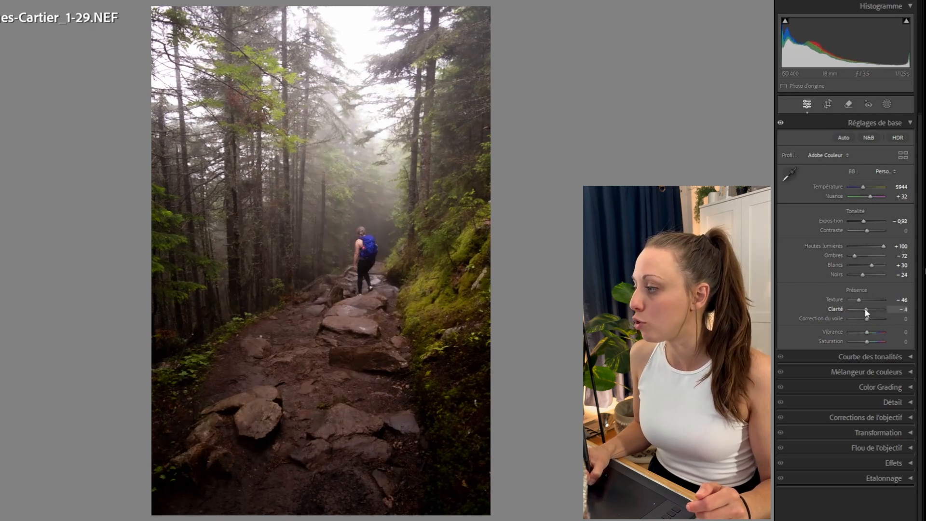
left_click_drag(863, 307, 877, 312)
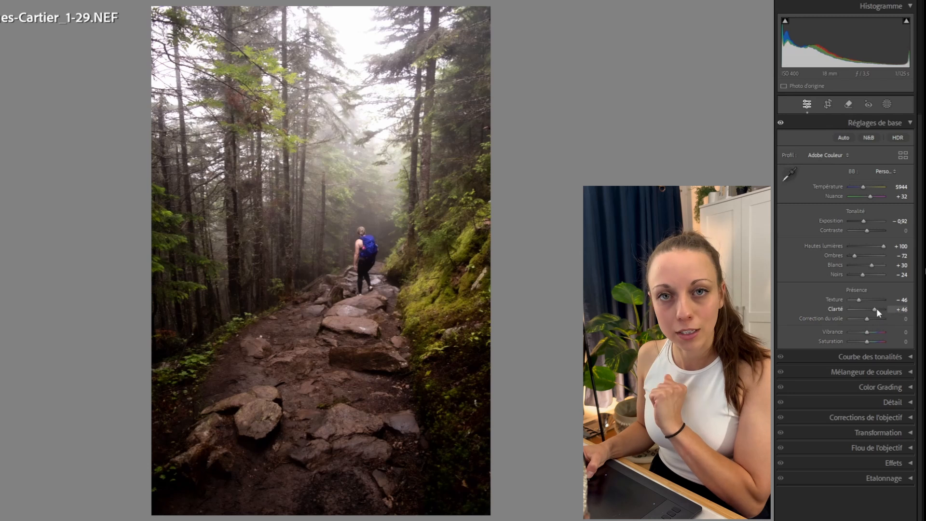
double_click(875, 309)
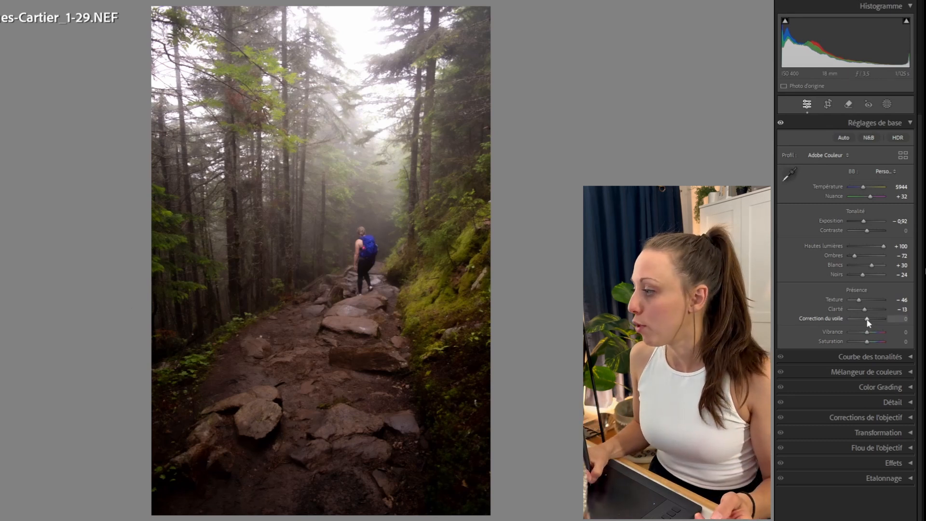
Set Correction du voile to +27.
mouse_move(867, 322)
left_mouse_down()
mouse_move(858, 322)
mouse_move(879, 319)
mouse_move(865, 318)
left_mouse_up()
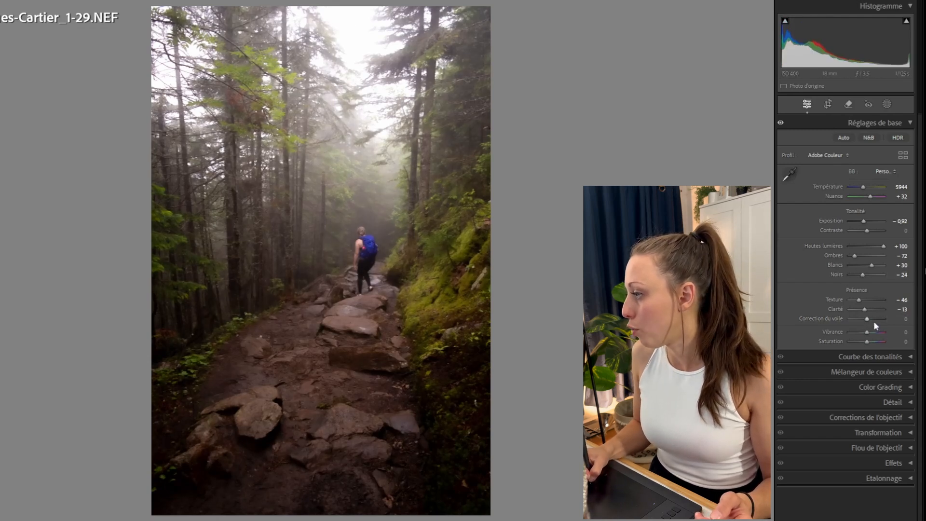
mouse_move(863, 318)
left_mouse_down()
mouse_move(878, 308)
mouse_move(872, 317)
left_mouse_up()
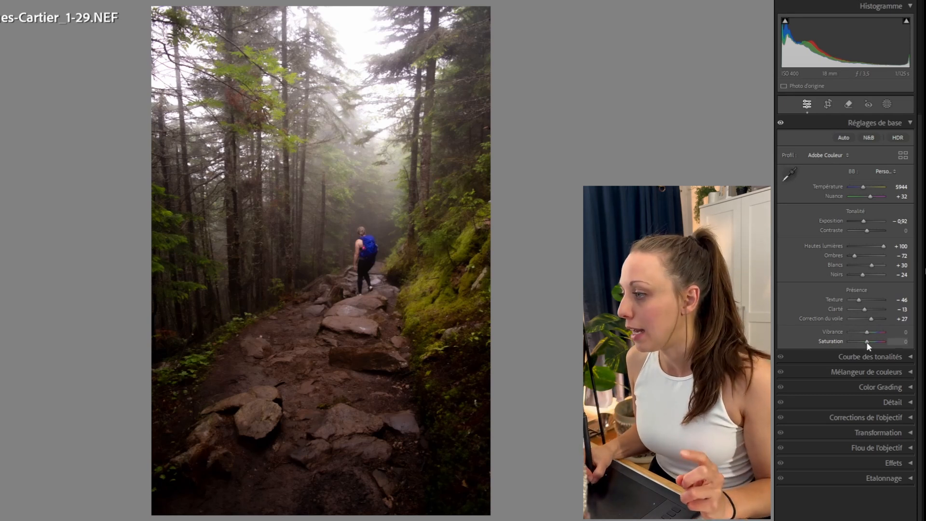
Set Vibrance to +24 and Saturation to -13.
mouse_move(867, 342)
left_mouse_down()
mouse_move(886, 332)
mouse_move(867, 333)
left_mouse_up()
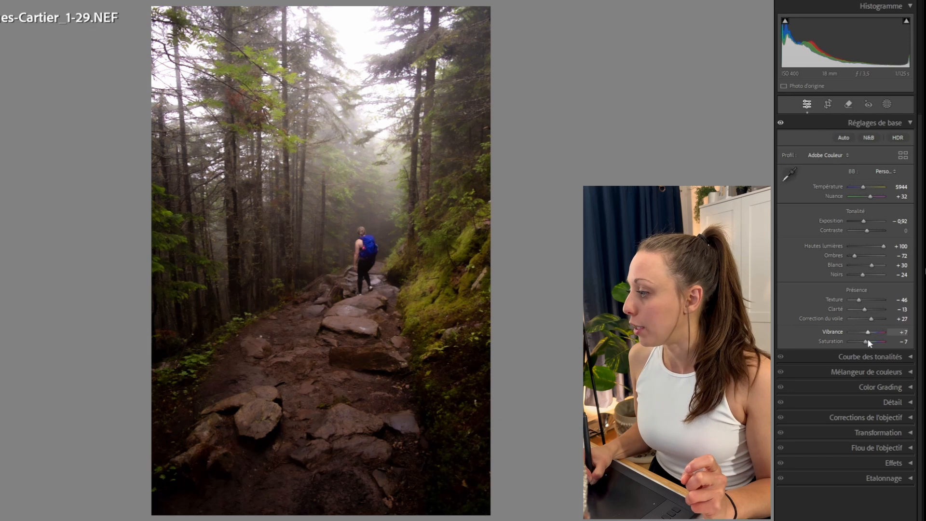
double_click(866, 342)
double_click(868, 333)
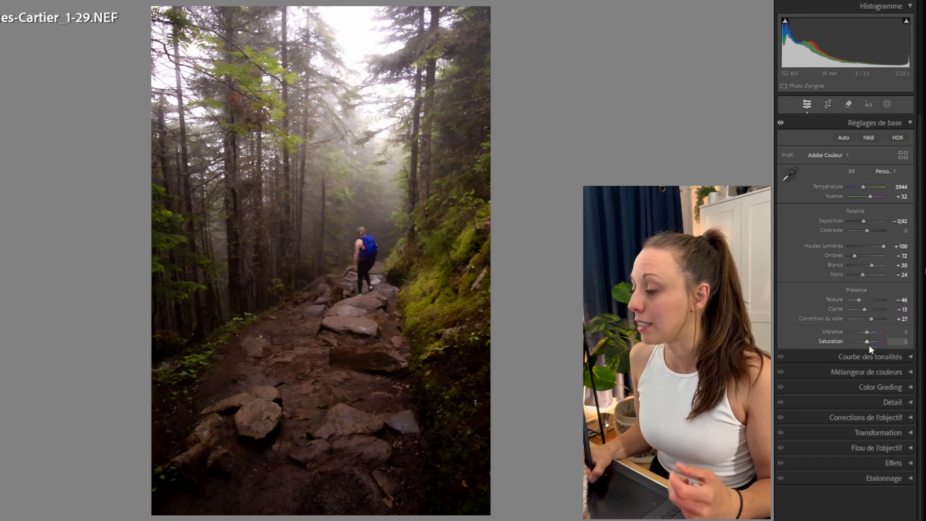
mouse_move(867, 332)
left_mouse_down()
mouse_move(859, 344)
mouse_move(872, 332)
left_mouse_up()
double_click(858, 342)
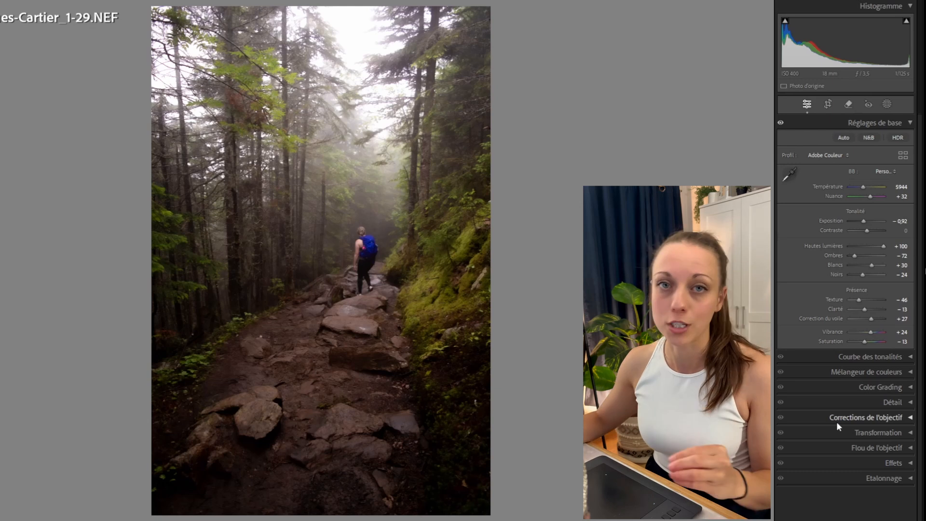
Expand the Courbe des tonalités panel.
left_click(900, 358)
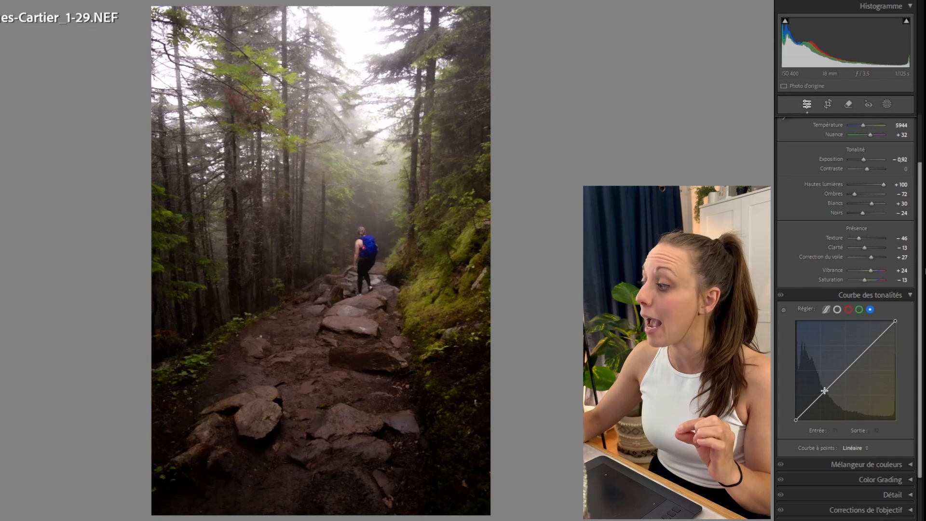
Collapse the tone curve, open the Mélangeur de couleurs HSL view, and set the green hue to -74.
left_click(910, 295)
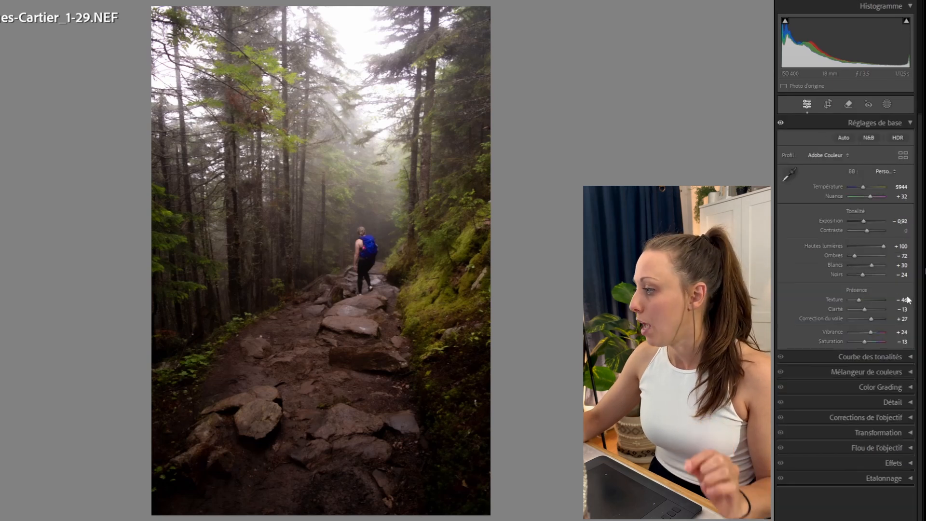
left_click(910, 371)
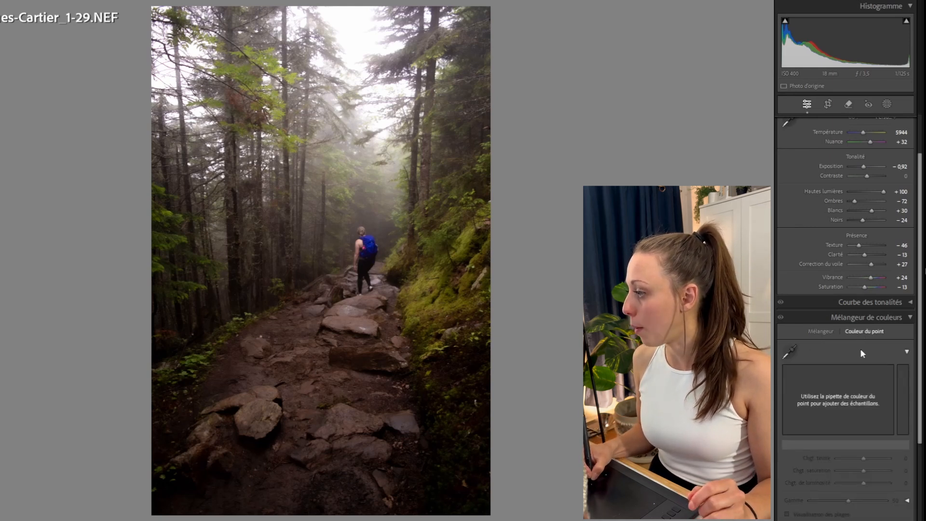
scroll(813, 335, "up", 3)
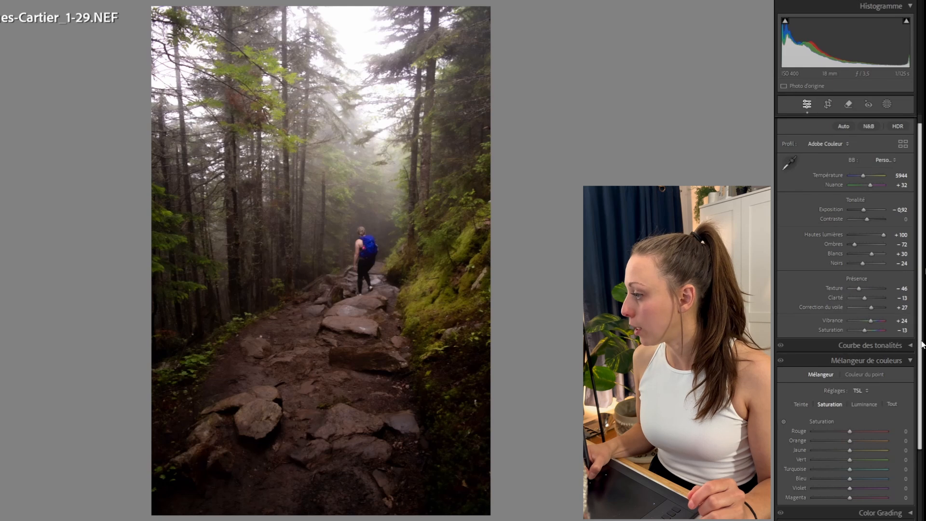
scroll(903, 319, "down", 5)
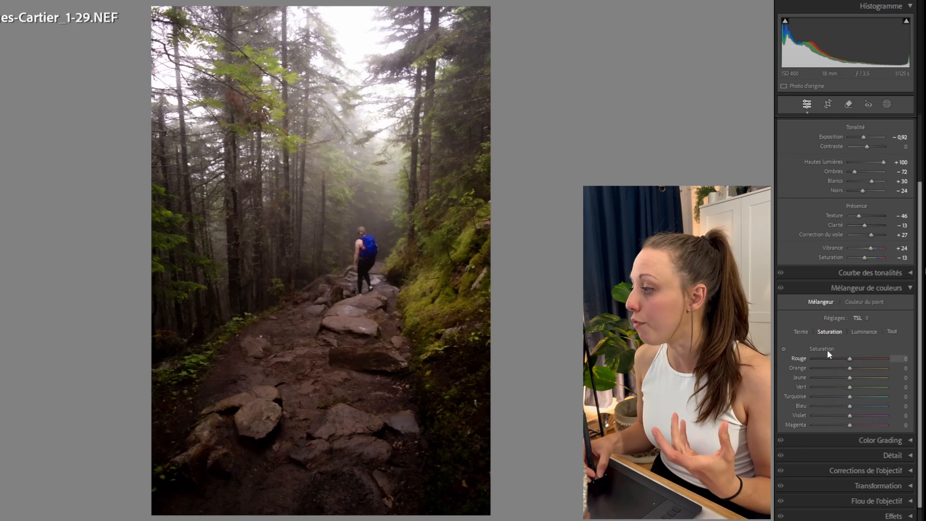
left_click(801, 331)
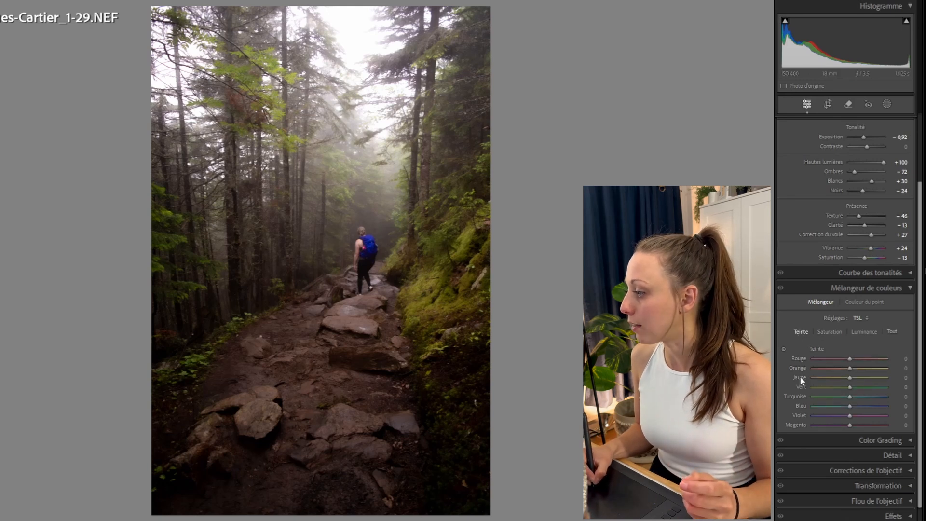
left_click_drag(849, 387, 822, 386)
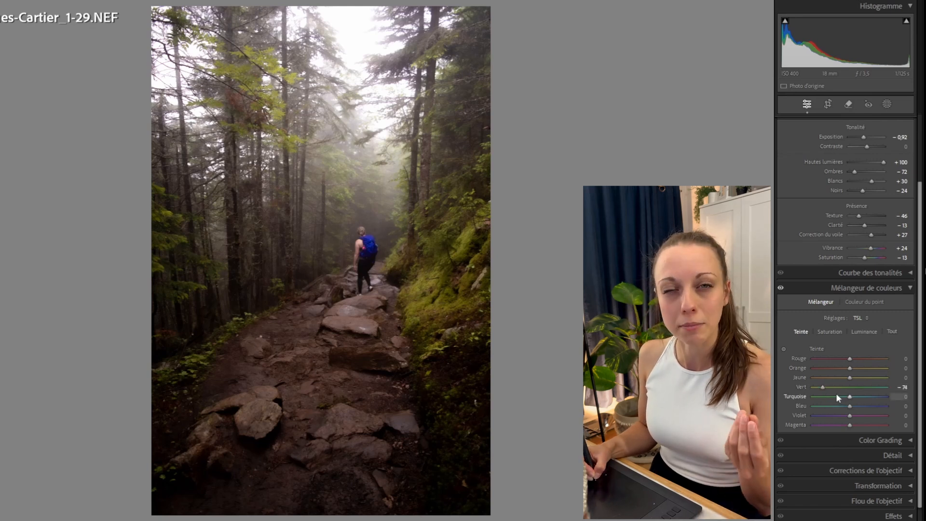
Lower the green saturation in the color mixer to -52.
left_click(828, 331)
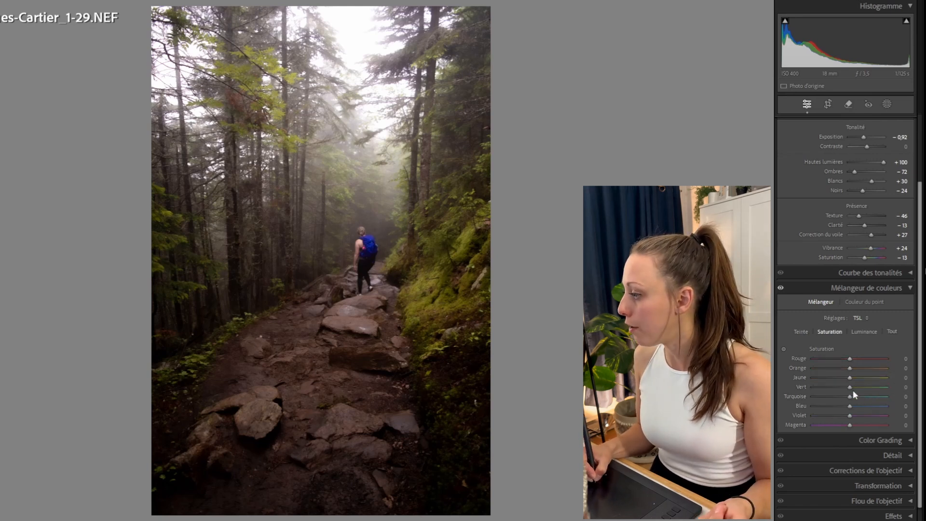
left_click_drag(849, 386, 815, 386)
Darken the green and yellow luminance to -73 and -65.
left_click(864, 332)
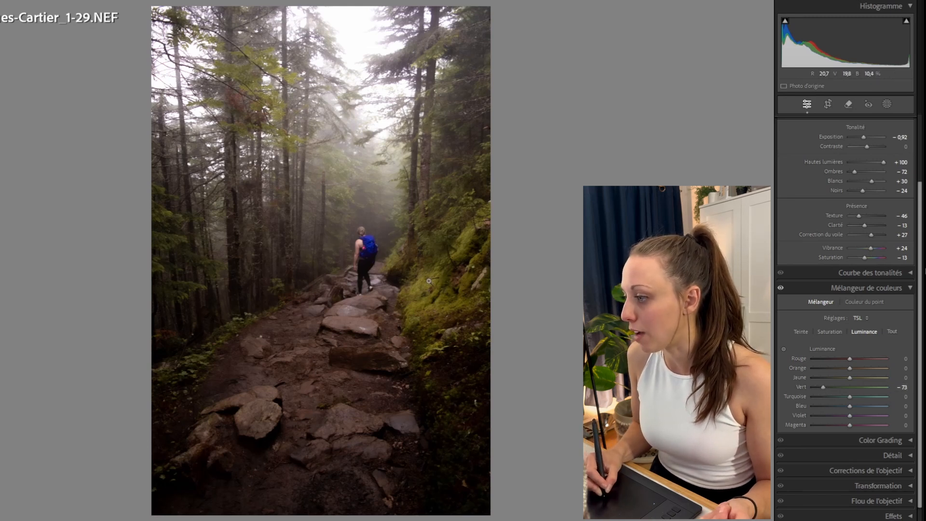
left_click_drag(849, 378, 830, 389)
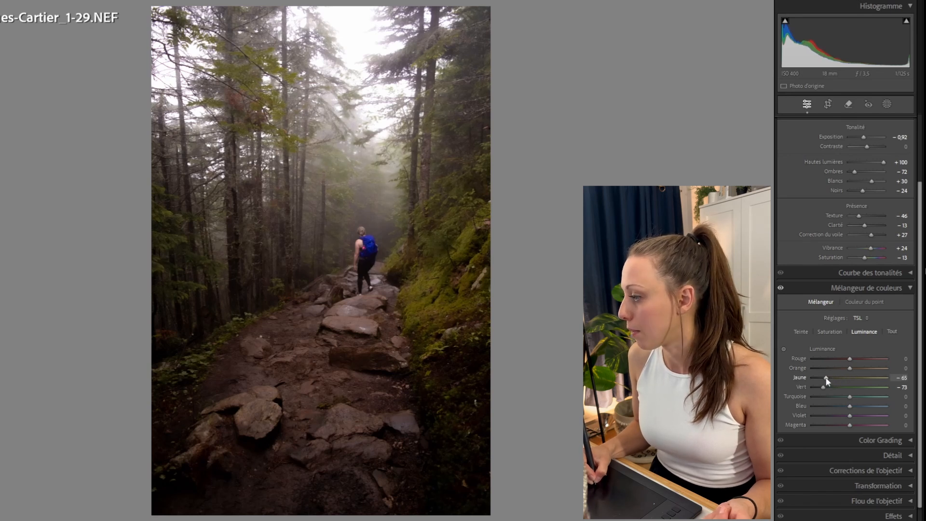
Set the yellow saturation to -14.
left_click(835, 332)
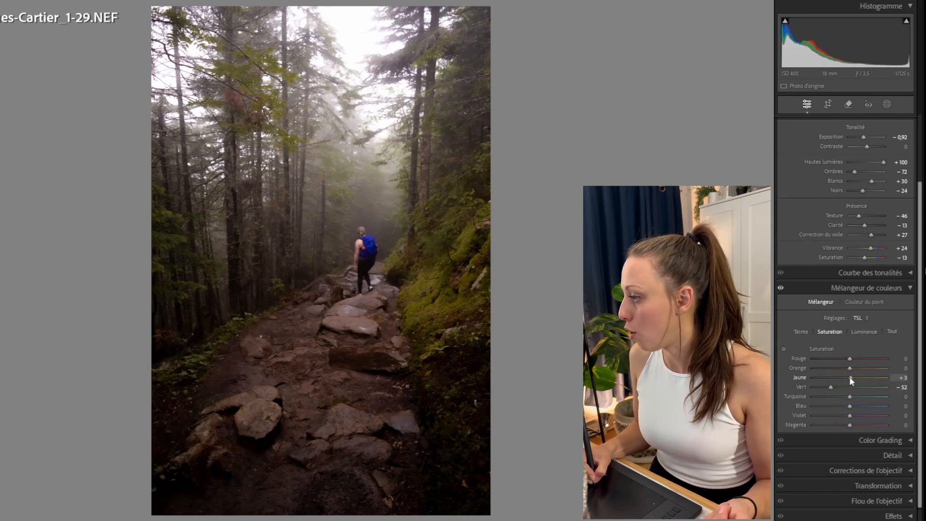
left_click_drag(849, 377, 843, 377)
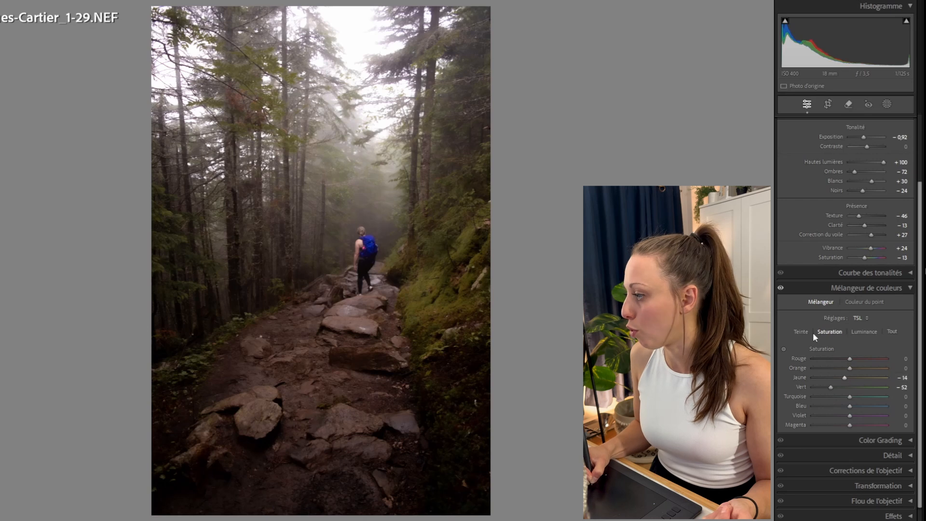
Return to the hue view and raise Blancs to +46.
left_click(801, 331)
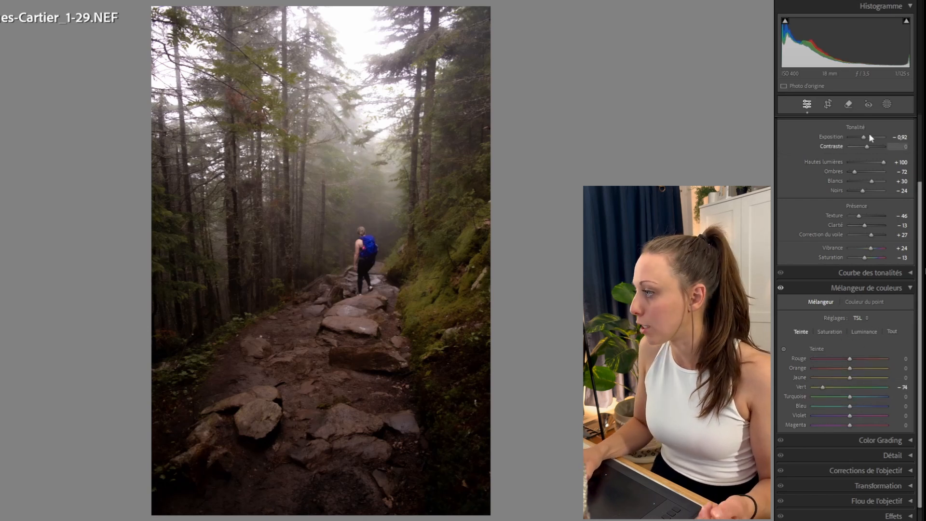
left_click_drag(863, 137, 862, 140)
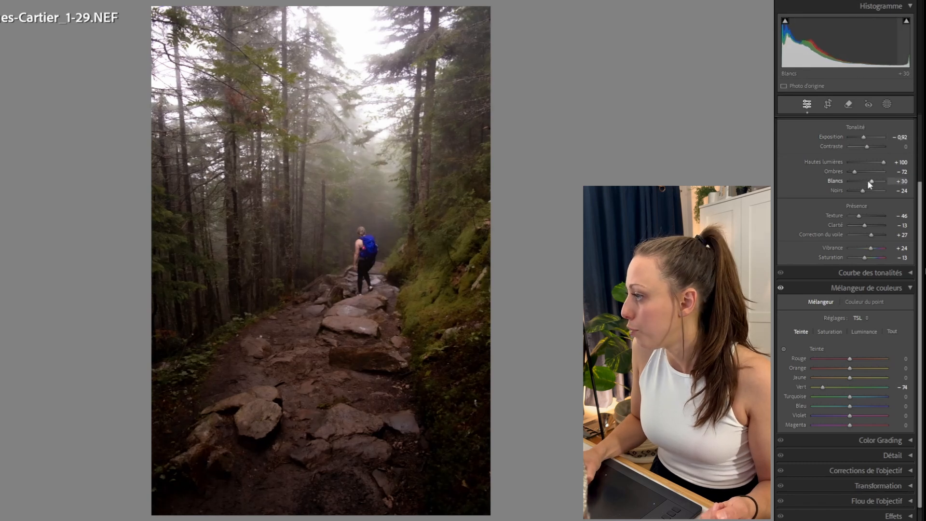
left_click_drag(872, 181, 875, 181)
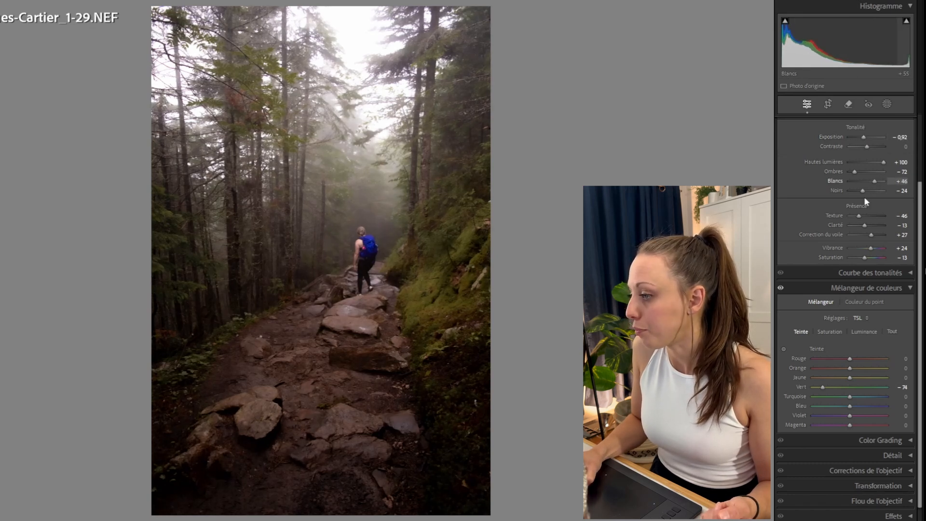
Sample the hiker's blue backpack as a point color and shift it to hue 87, saturation 43, luminance 78.
left_click(863, 302)
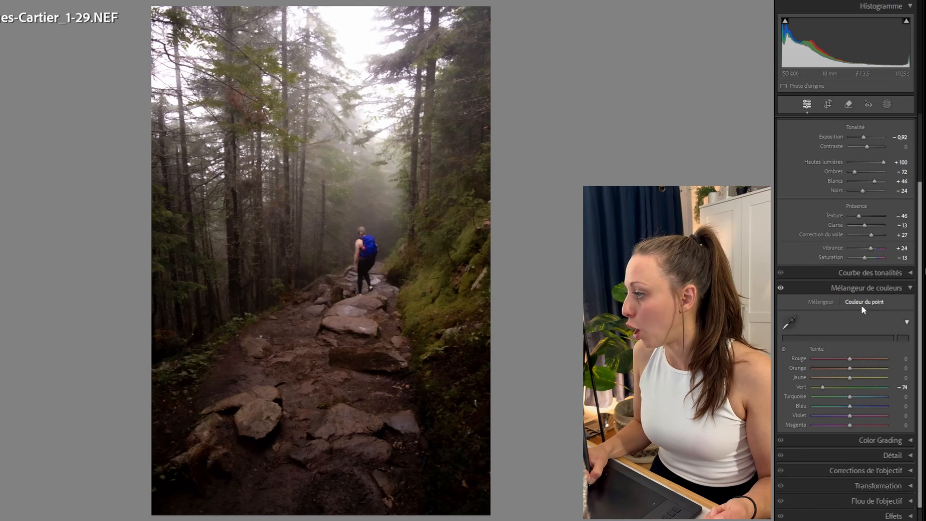
left_click(789, 321)
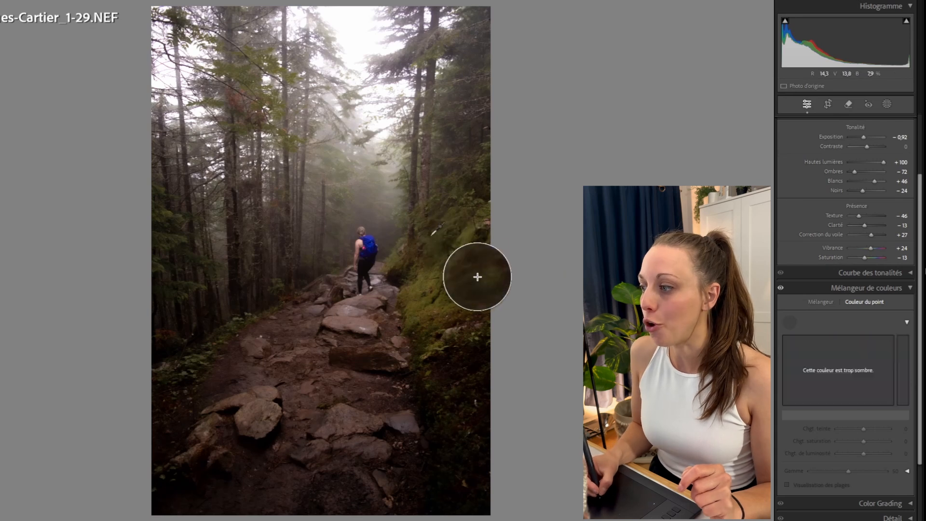
left_click(413, 287)
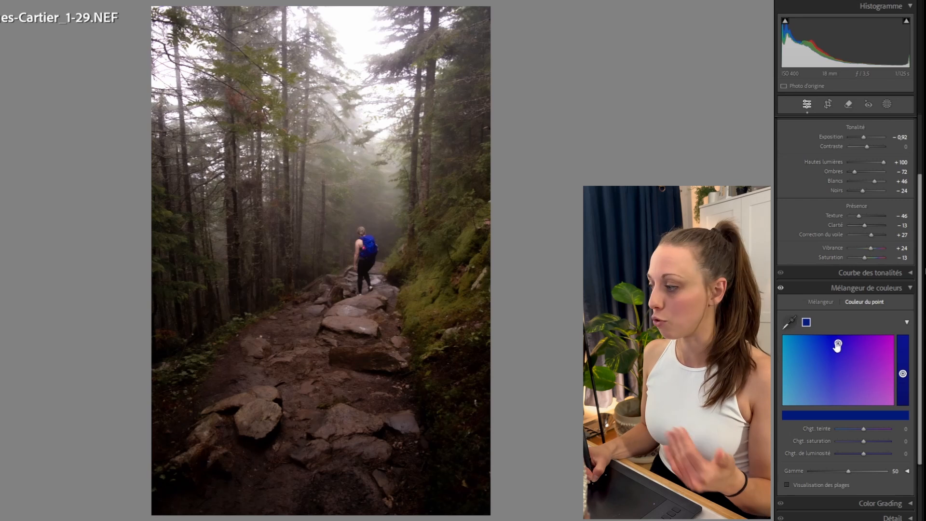
left_click_drag(839, 344, 871, 348)
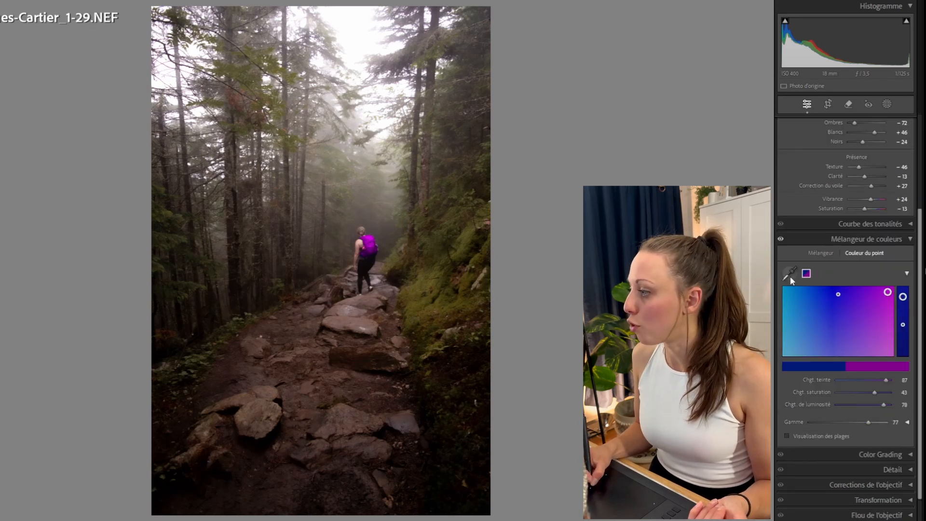
Sample the recoloured backpack as a second point color and adjust its hue and saturation shifts.
left_click(791, 279)
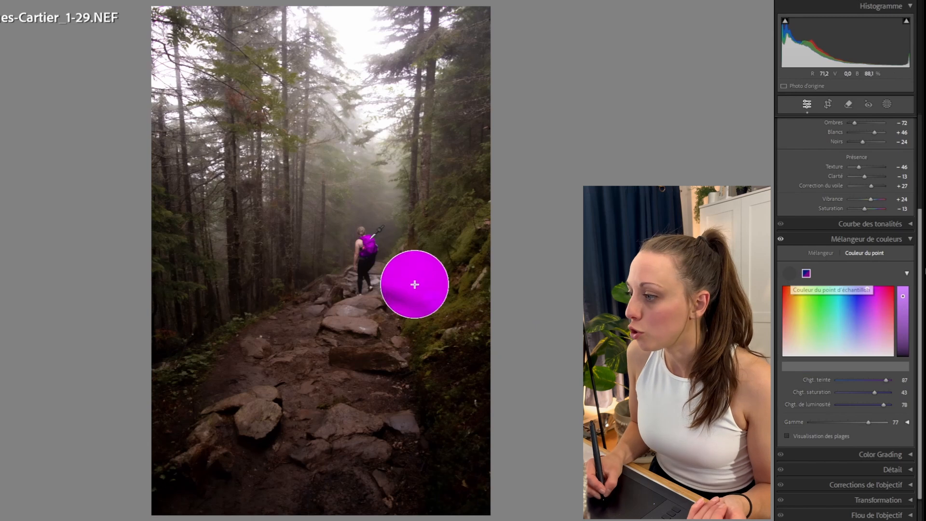
left_click(369, 240)
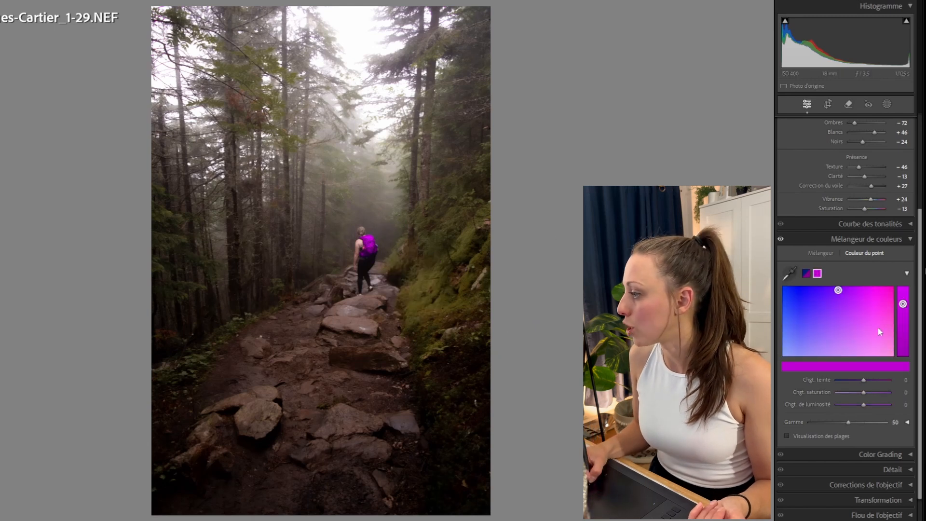
left_click_drag(878, 326, 888, 342)
Sample the mossy slope as a third point color, setting hue shift to 69 and saturation to -47.
left_click(789, 274)
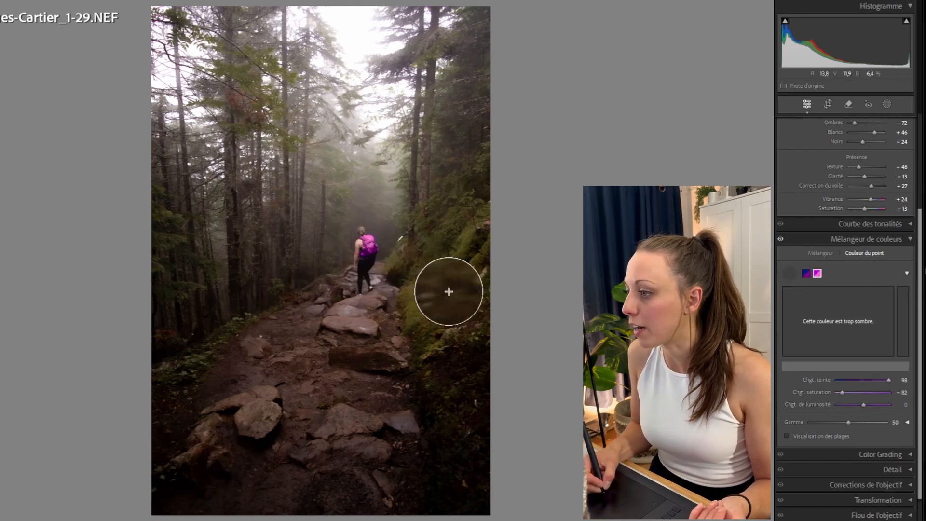
left_click(419, 294)
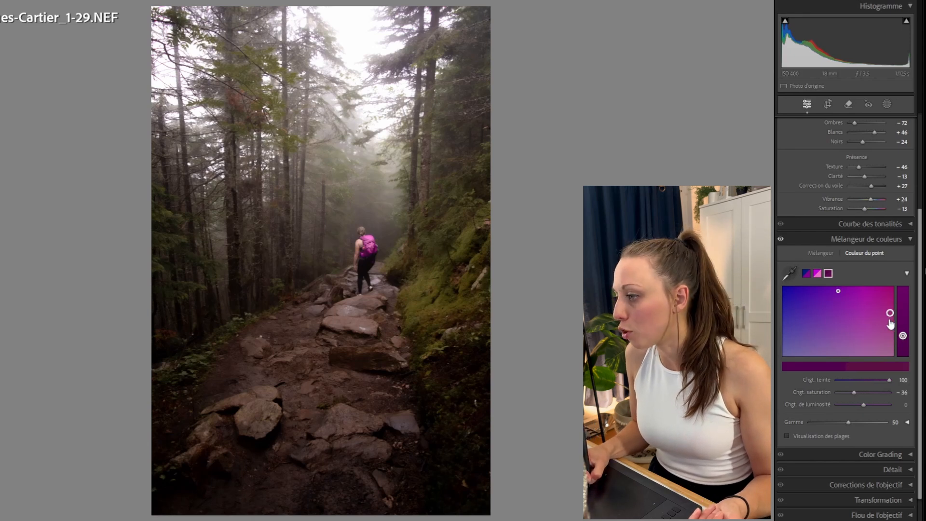
left_click_drag(879, 298, 877, 297)
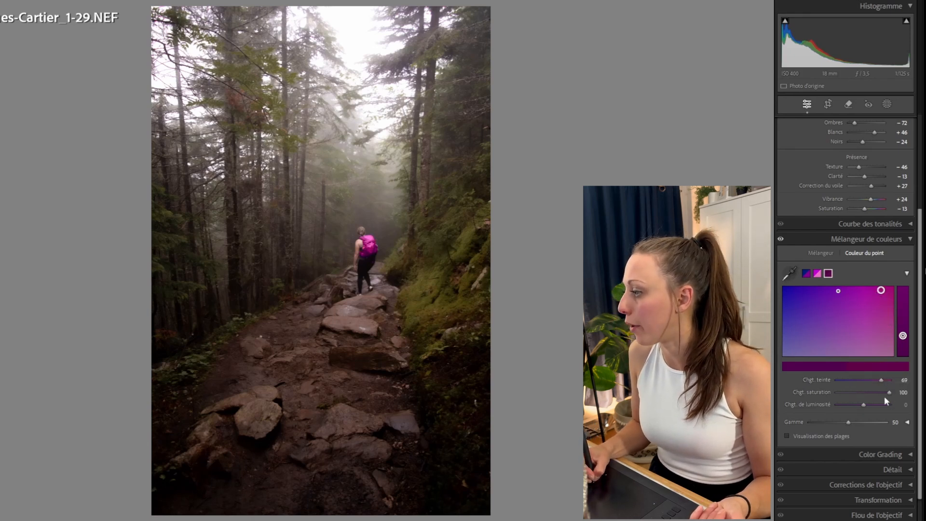
left_click_drag(879, 392, 855, 393)
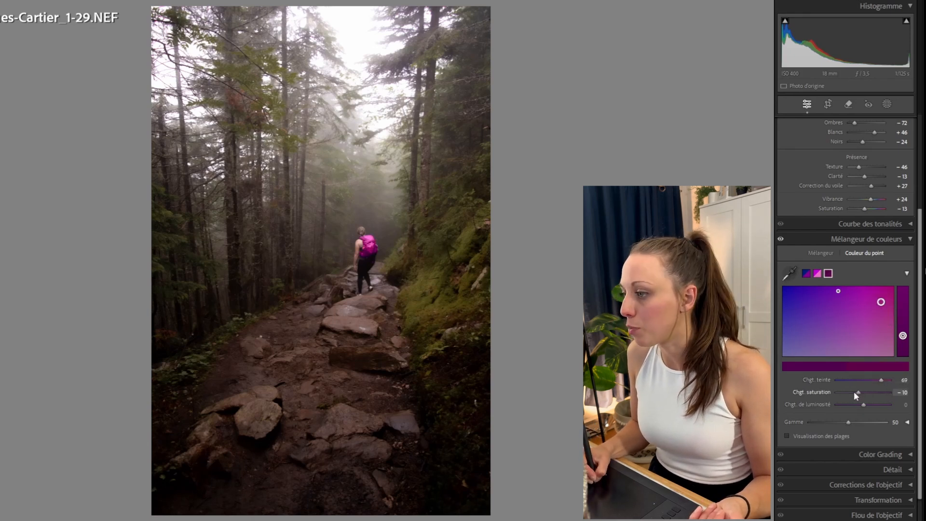
Set the second point color's hue shift to -3 and reselect the first sample.
left_click(817, 274)
left_click_drag(885, 381, 863, 382)
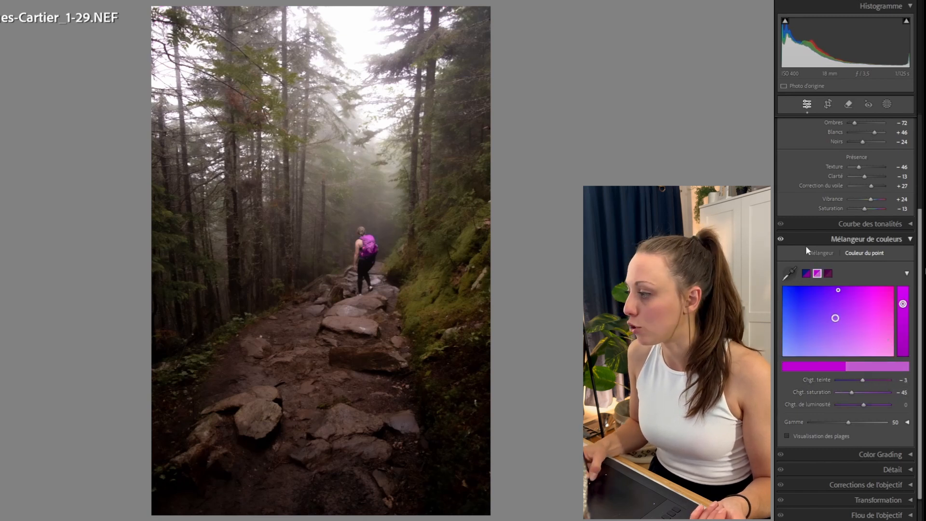
left_click(806, 273)
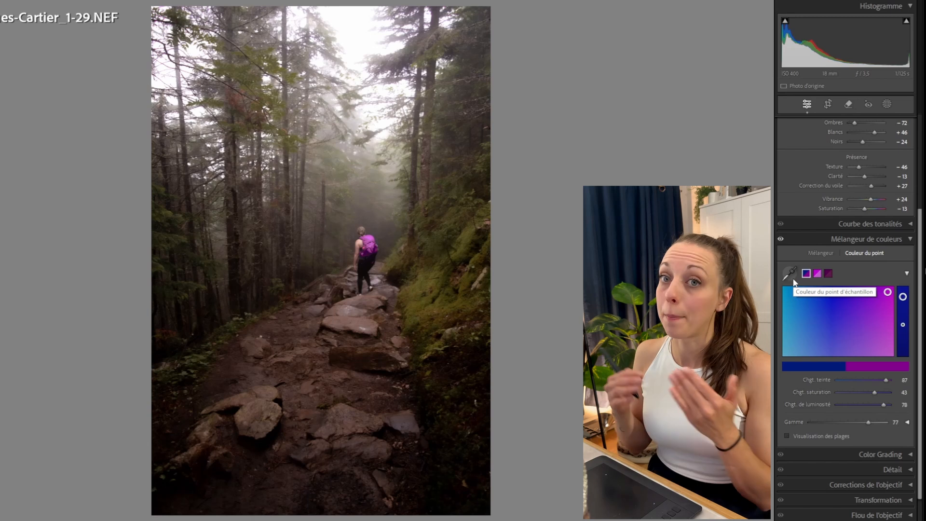
Collapse the color mixer and open, then close, the Color Grading panel to review its wheels.
left_click(879, 238)
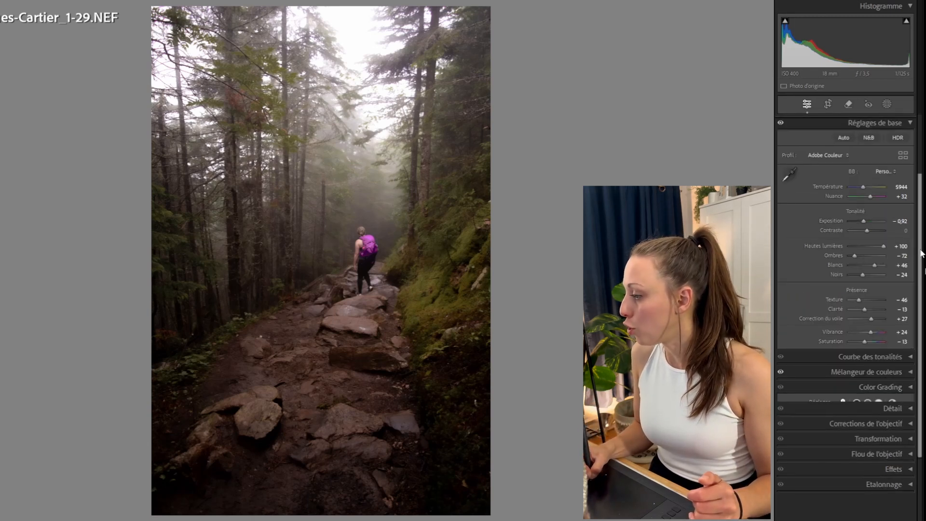
left_click(903, 388)
scroll(919, 314, "down", 5)
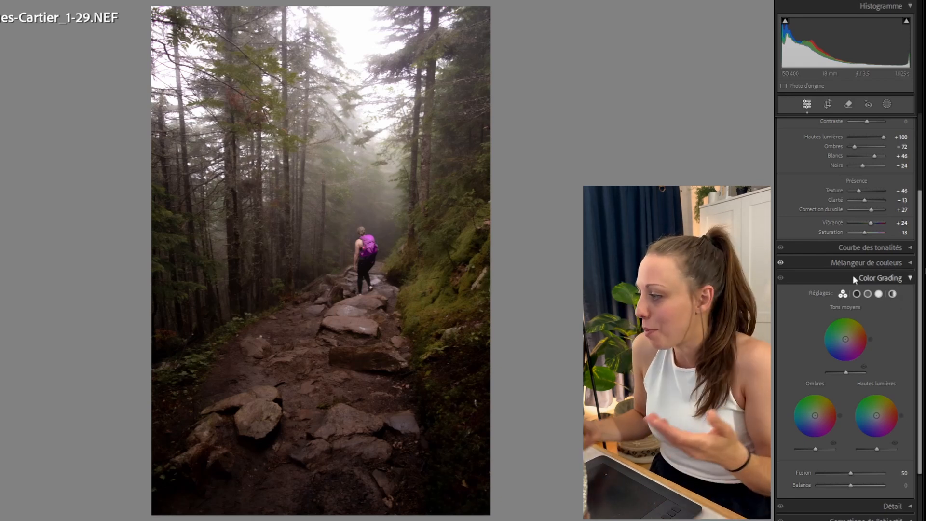
left_click(906, 279)
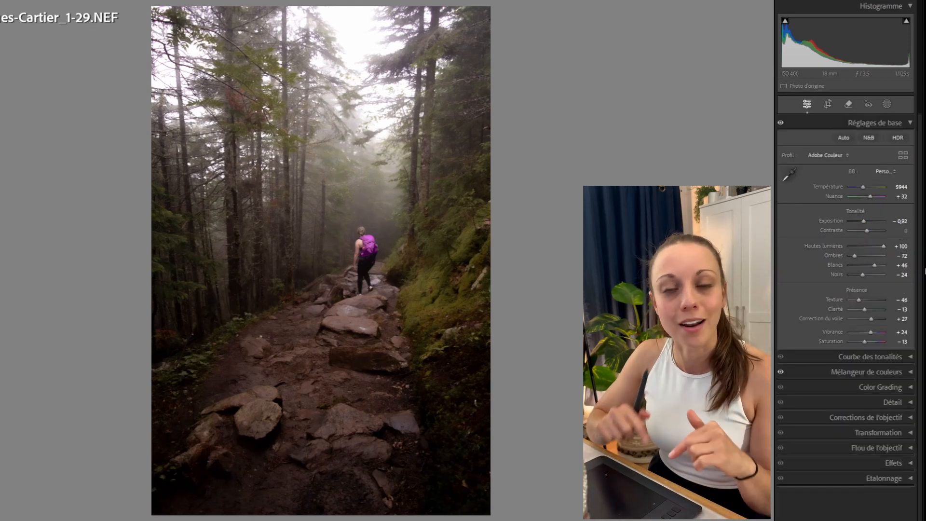
Open the Détail panel and set manual noise-reduction Luminance to 10.
left_click(901, 402)
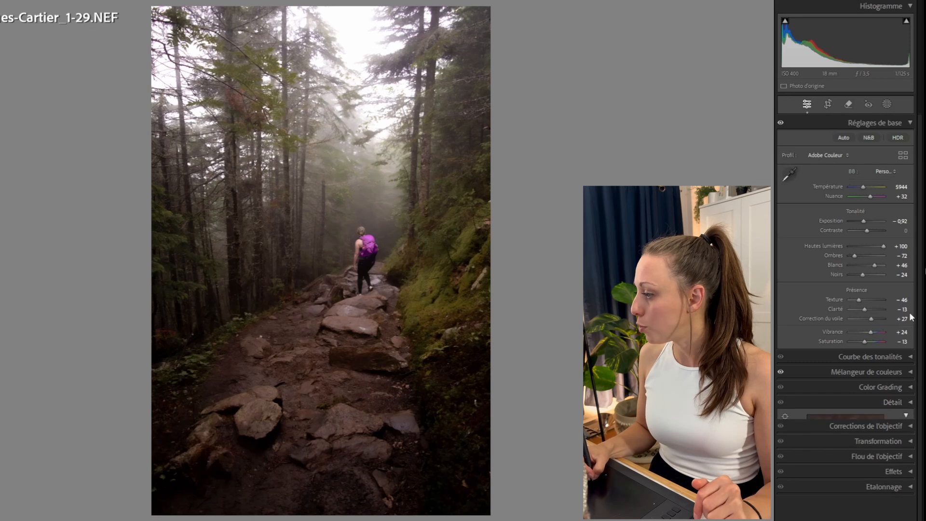
scroll(868, 347, "down", 5)
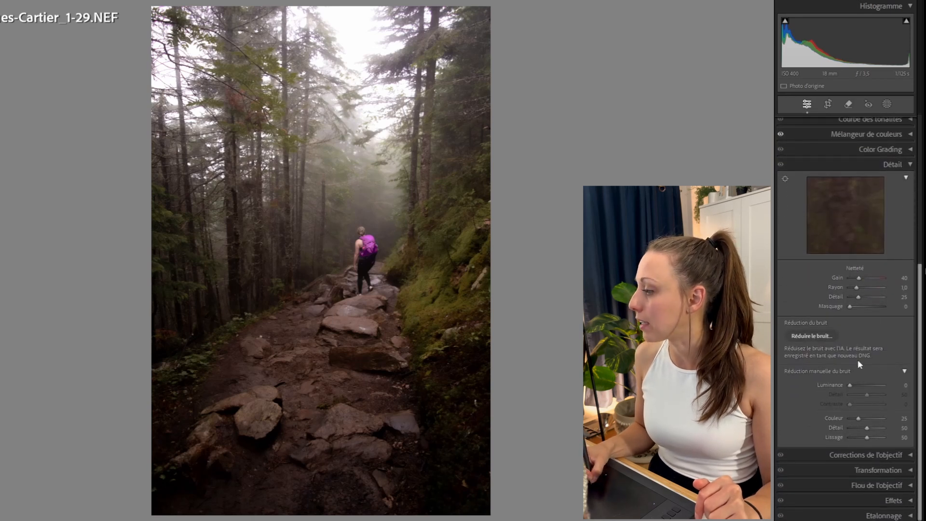
left_click_drag(850, 385, 867, 385)
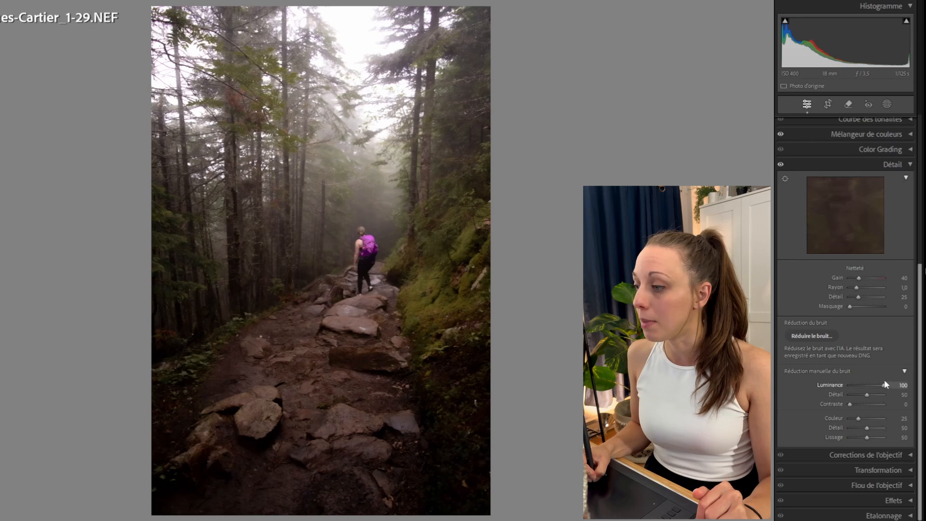
left_click_drag(882, 385, 853, 386)
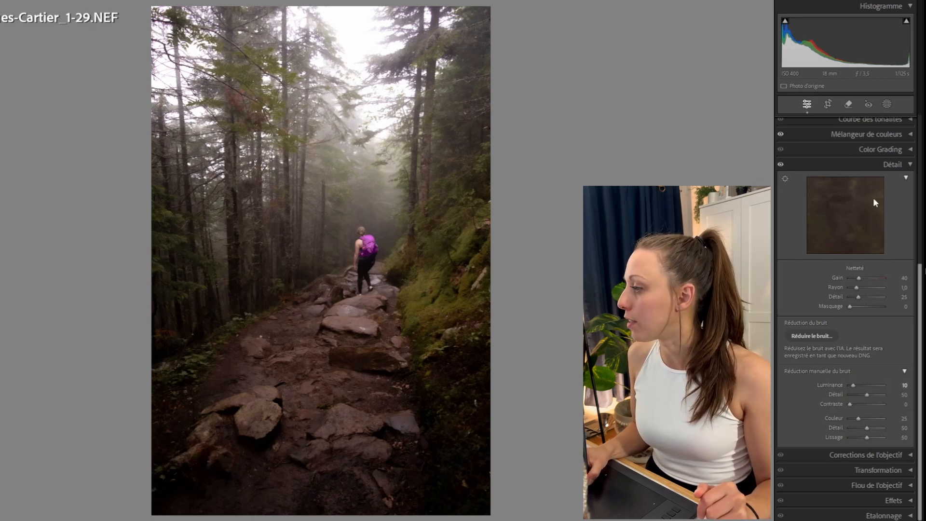
Collapse the Détail panel and open the crop and straighten tool.
left_click(904, 163)
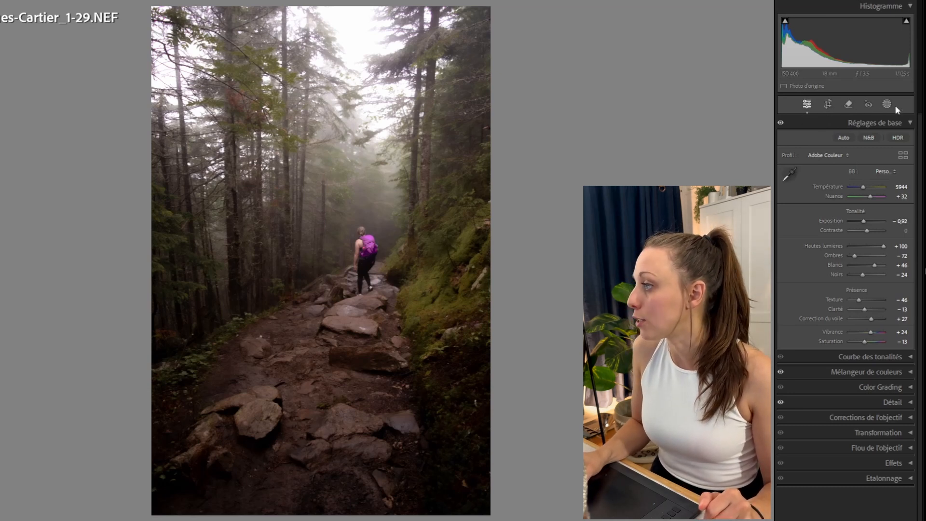
left_click(827, 104)
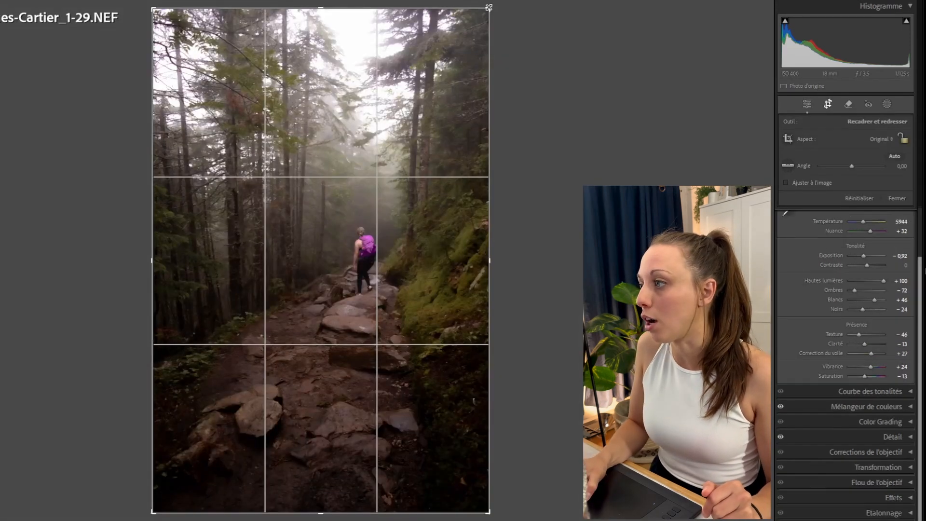
left_click_drag(489, 9, 483, 73)
left_click(859, 198)
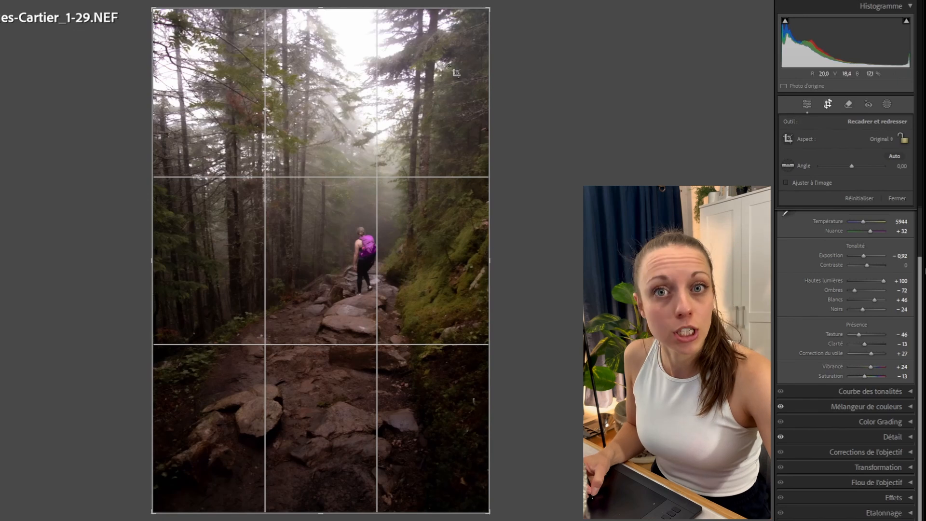
mouse_move(489, 8)
left_mouse_down()
mouse_move(463, 29)
mouse_move(490, 7)
mouse_move(458, 56)
mouse_move(490, 7)
left_mouse_up()
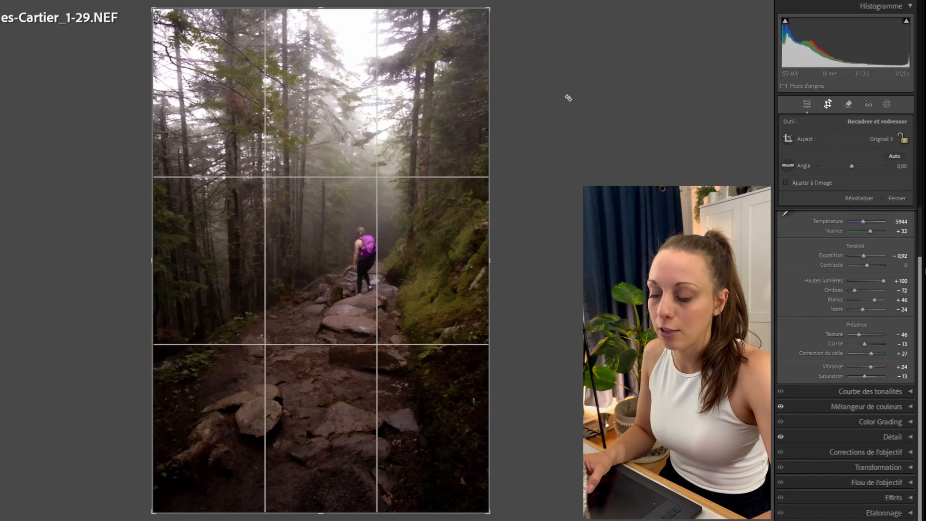
Toggle the crop orientation between landscape and portrait and back.
key("x")
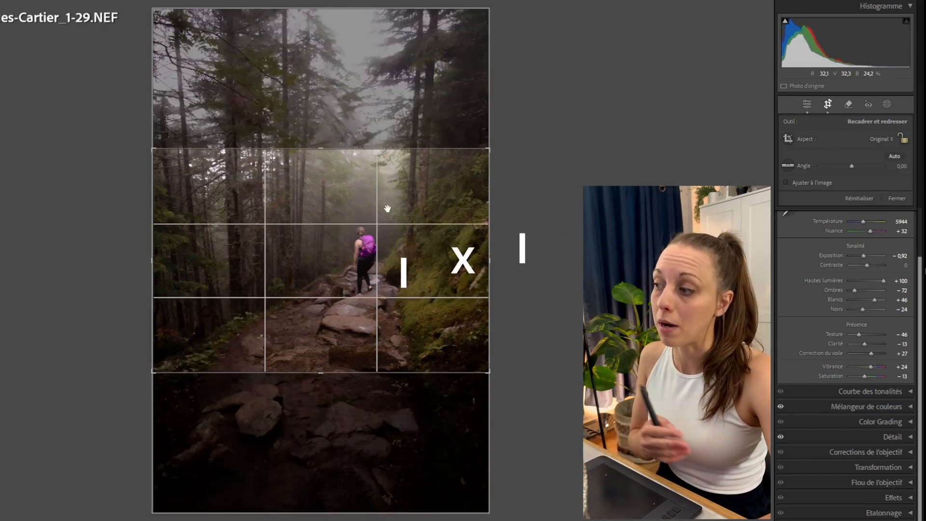
key("x")
key("x")
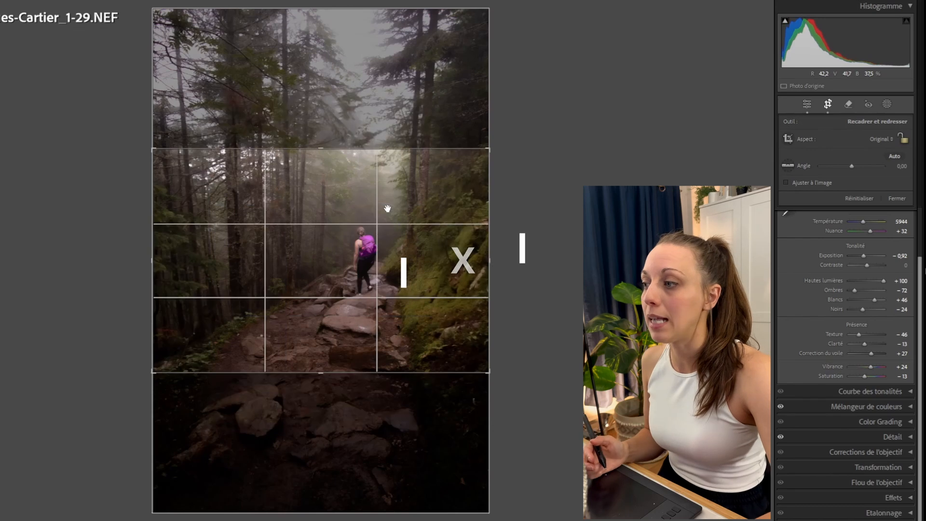
key("x")
Rotate the crop to about -0.11°, reposition the photo and tighten the crop corners, then apply the crop.
left_click_drag(433, 93, 471, 38)
left_click_drag(191, 455, 166, 492)
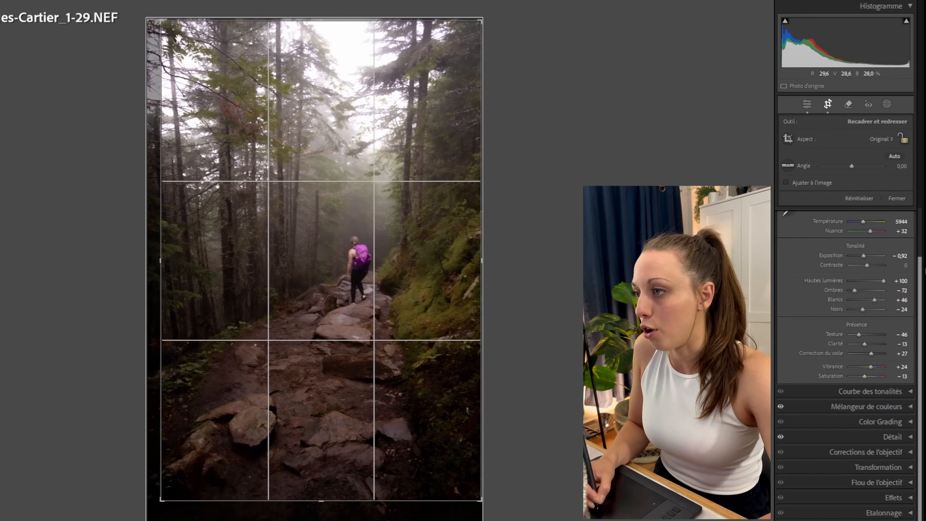
left_click_drag(170, 15, 145, 17)
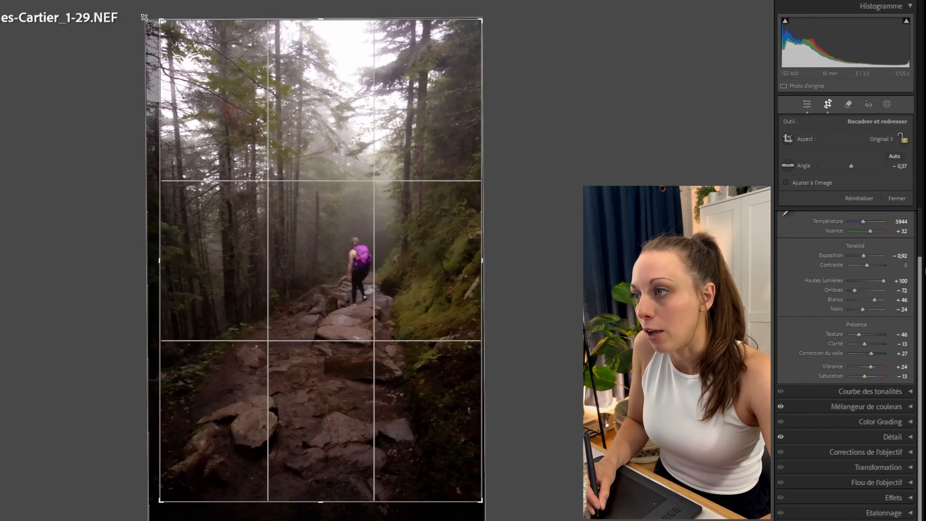
left_click_drag(572, 138, 565, 147)
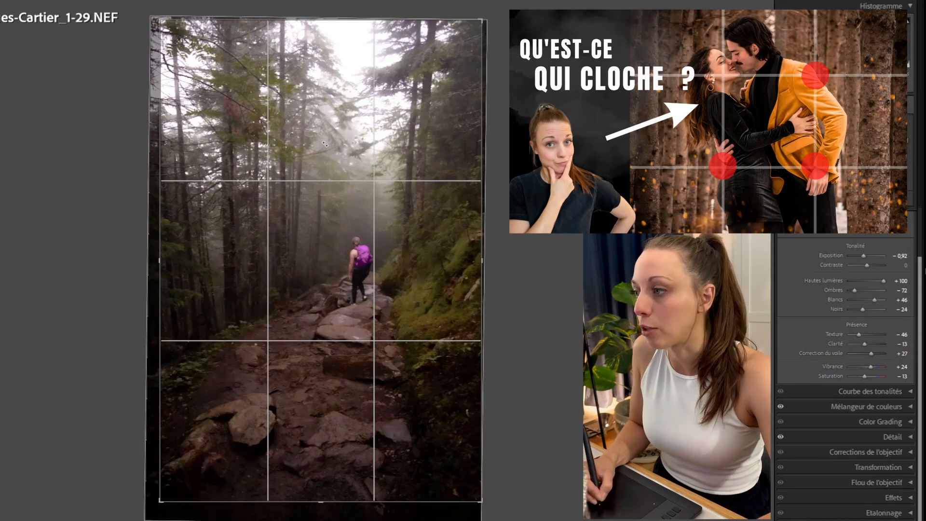
left_click_drag(325, 143, 348, 164)
left_click_drag(566, 140, 565, 136)
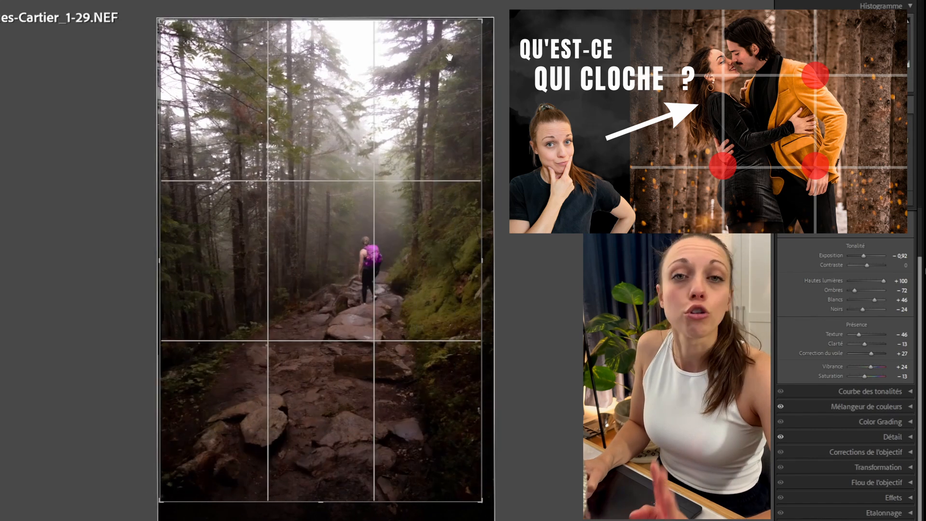
left_click_drag(479, 503, 468, 483)
left_click_drag(427, 403, 422, 419)
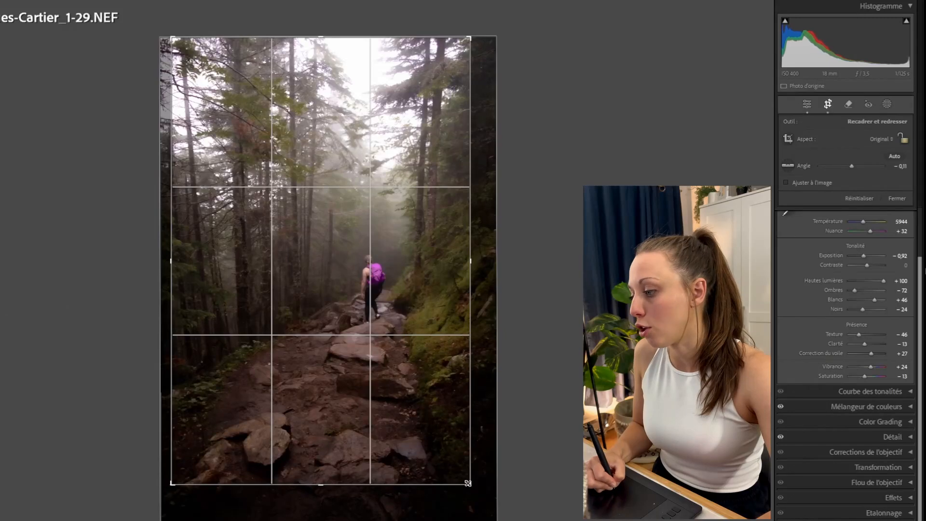
left_click_drag(468, 483, 468, 482)
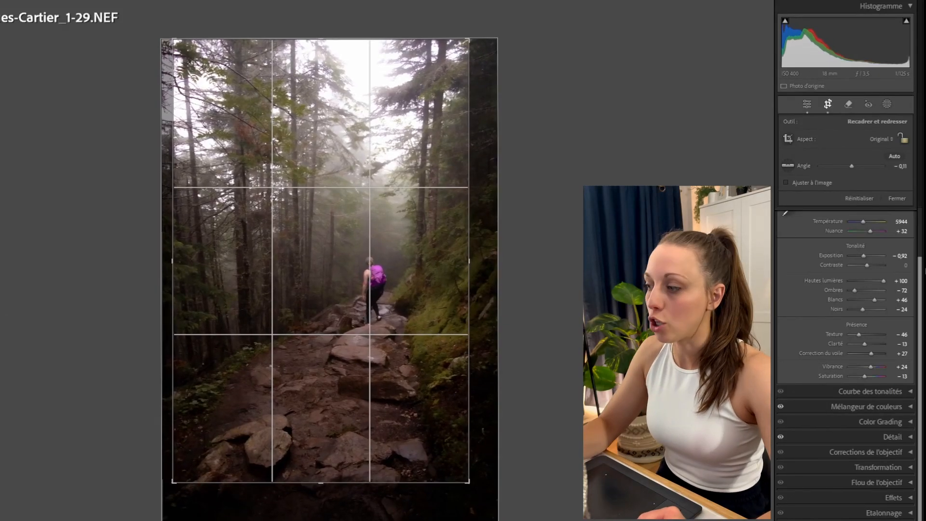
key("Return")
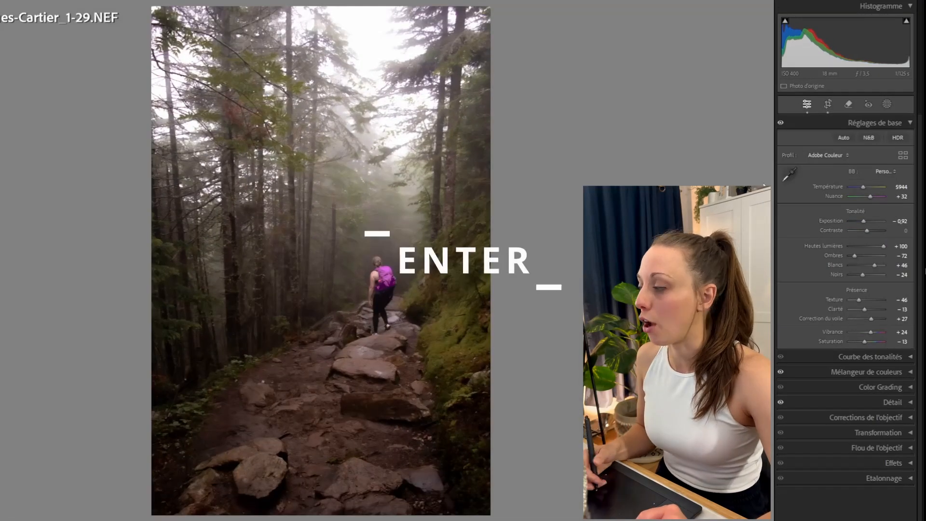
Reopen the crop tool to check the framing, then return to the editing panels.
left_click(828, 105)
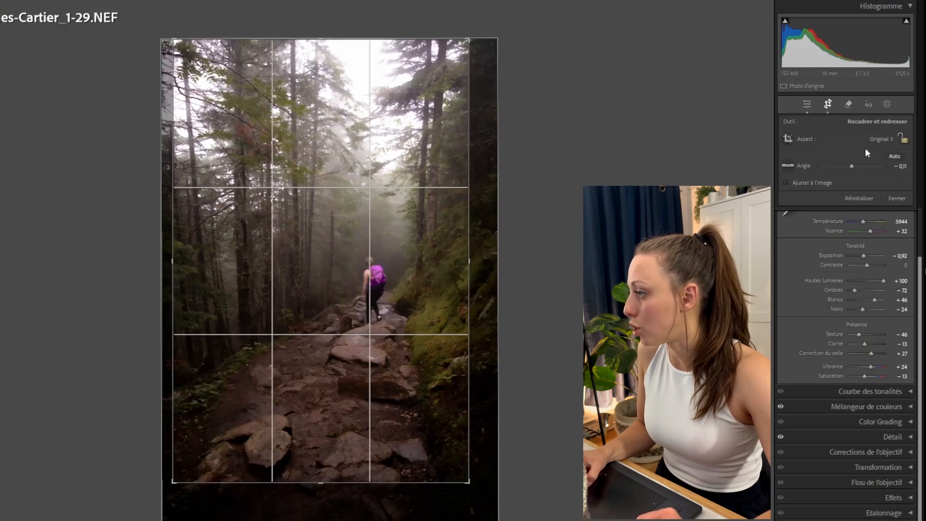
left_click(807, 105)
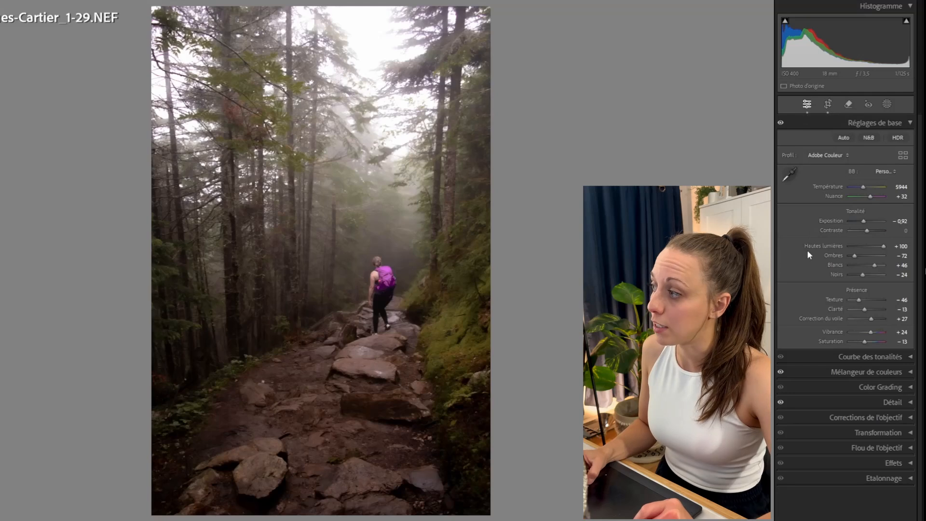
Zoom in on the hiker, heal the pink item on her backpack strap with a Heal spot, then delete that spot.
left_click(849, 104)
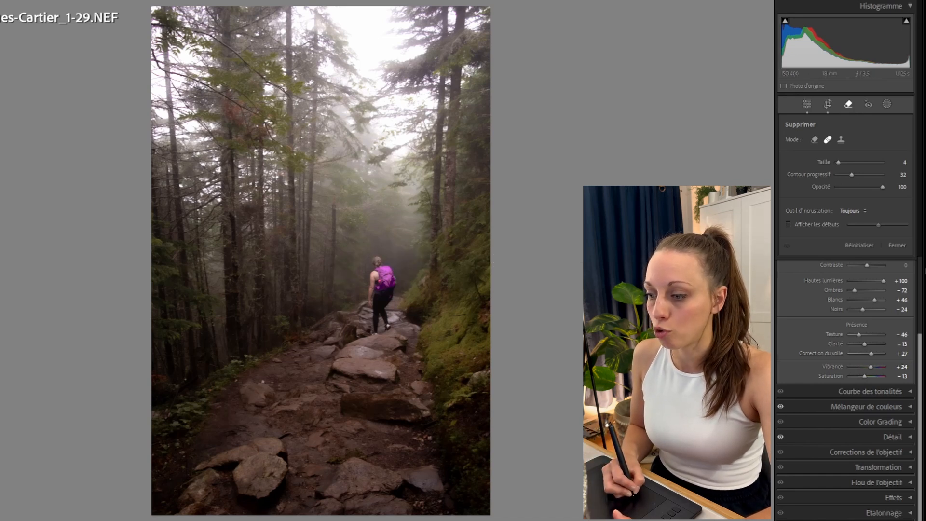
left_click(379, 280)
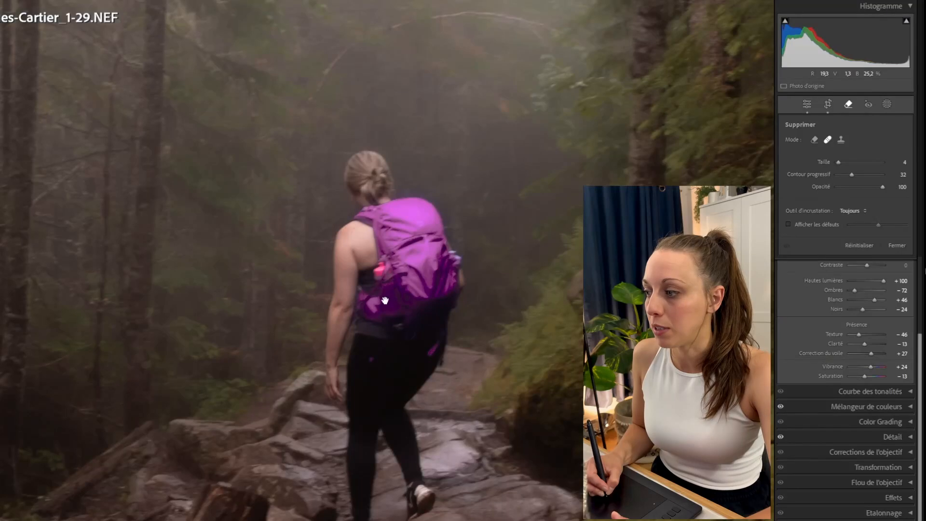
left_click(827, 139)
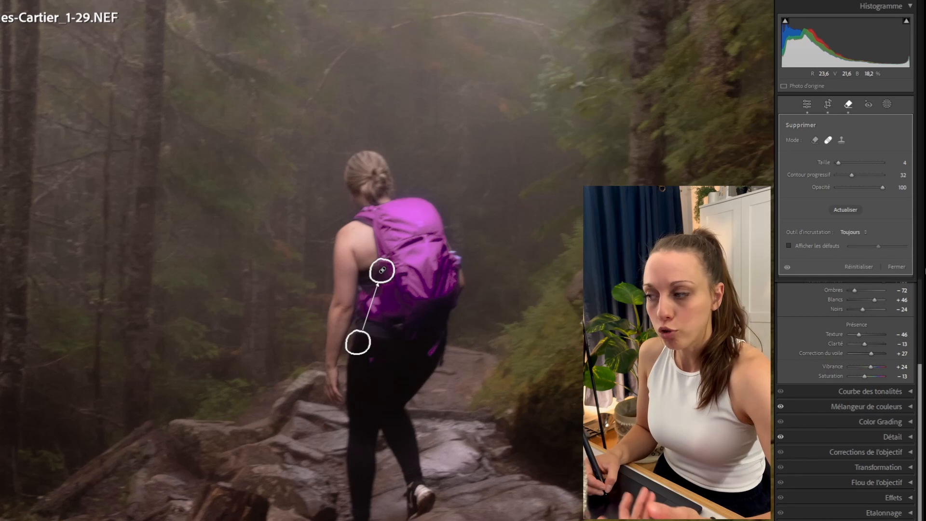
left_click(897, 267)
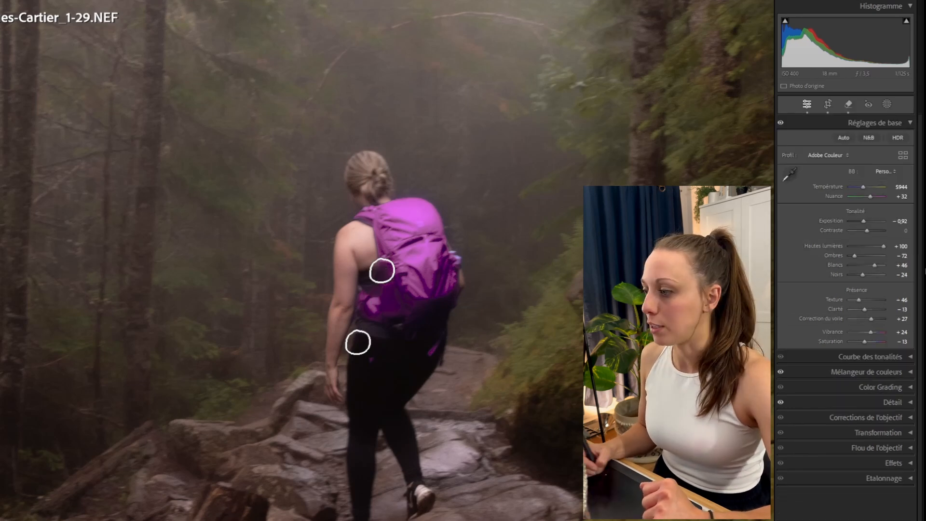
left_click(848, 104)
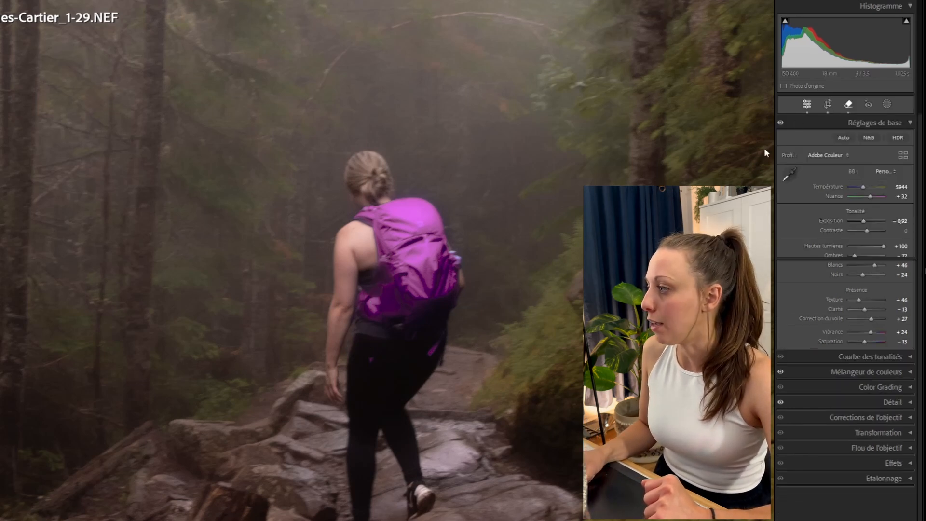
right_click(383, 270)
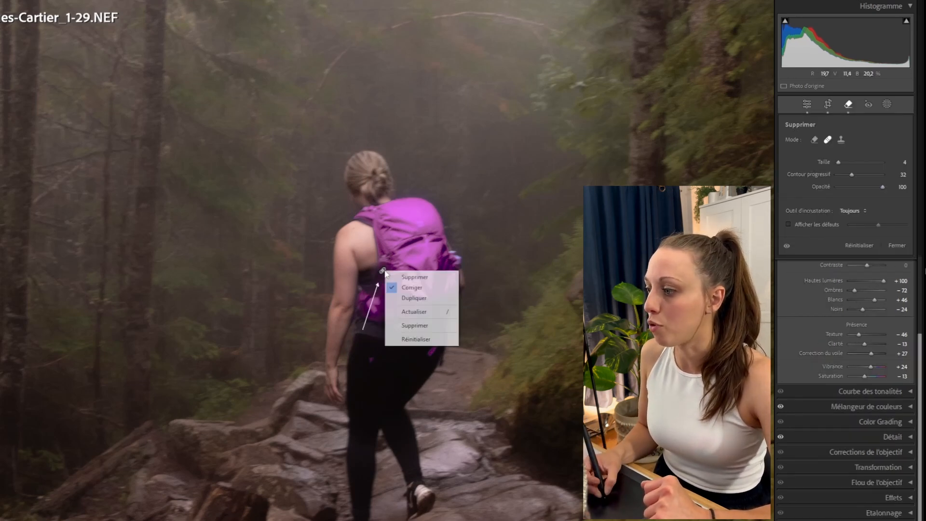
left_click(415, 325)
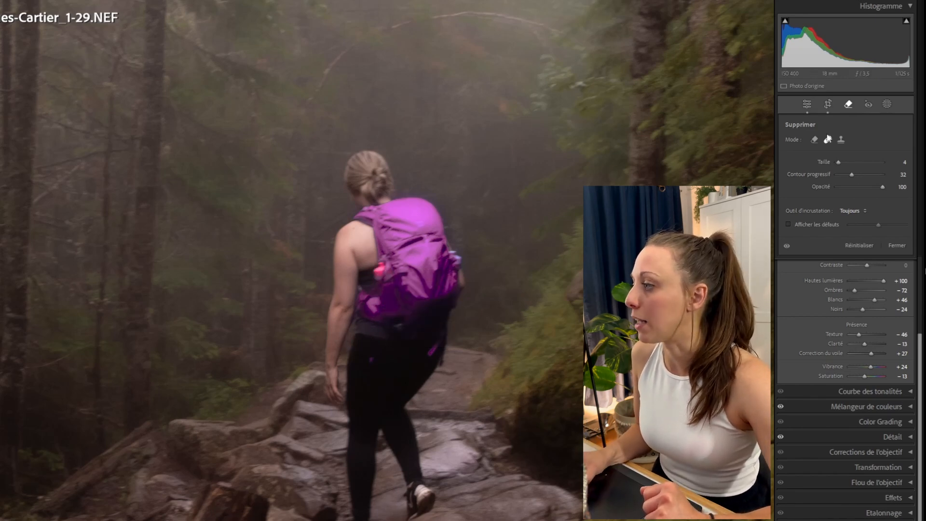
Clone over the pink item on the backpack strap, then reopen the Remove tool and delete the clone spot.
left_click(828, 139)
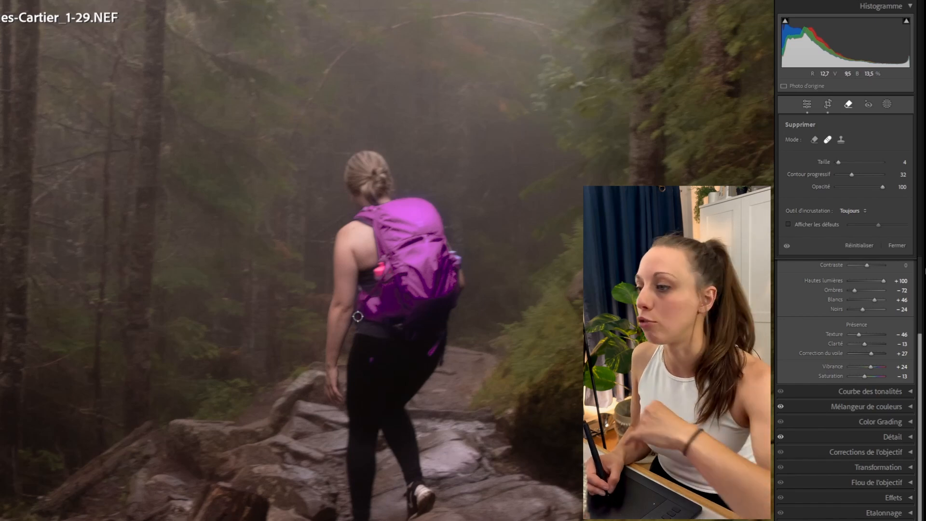
left_click(841, 139)
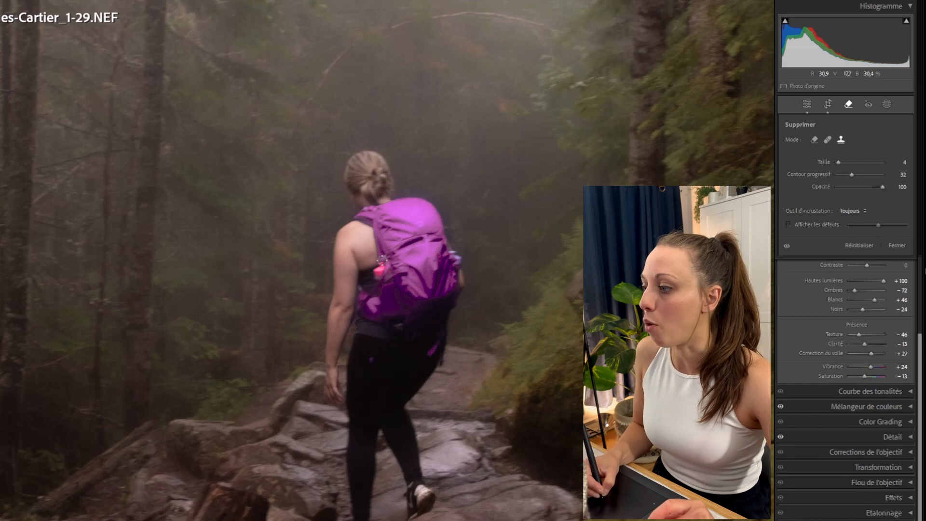
left_click_drag(376, 276, 389, 276)
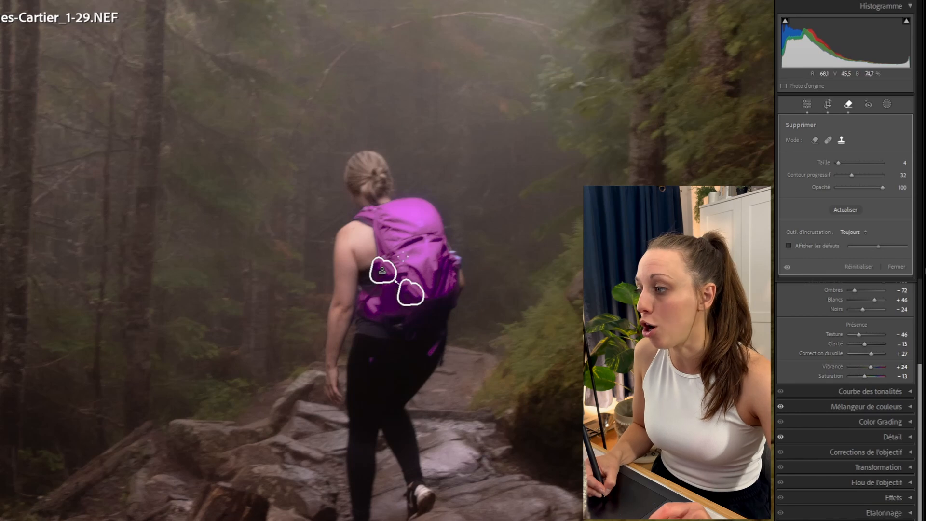
left_click(897, 266)
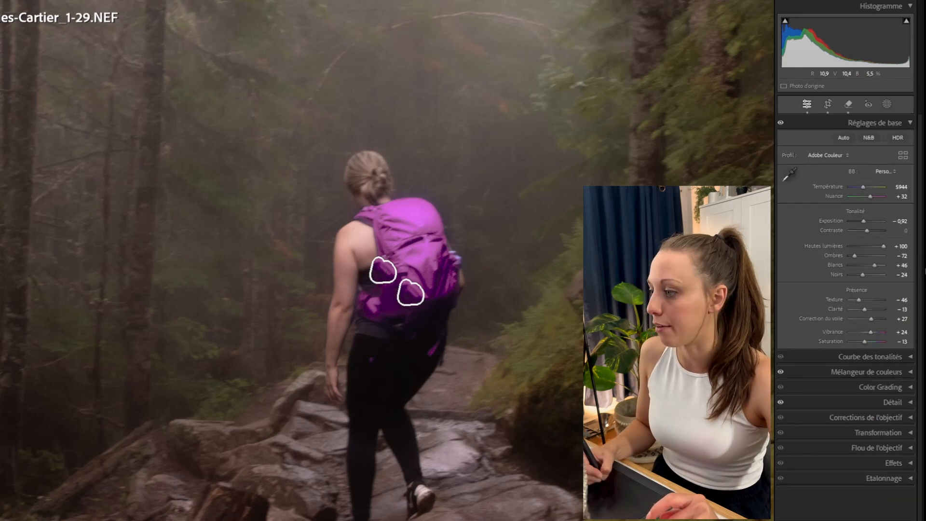
left_click(846, 106)
right_click(383, 271)
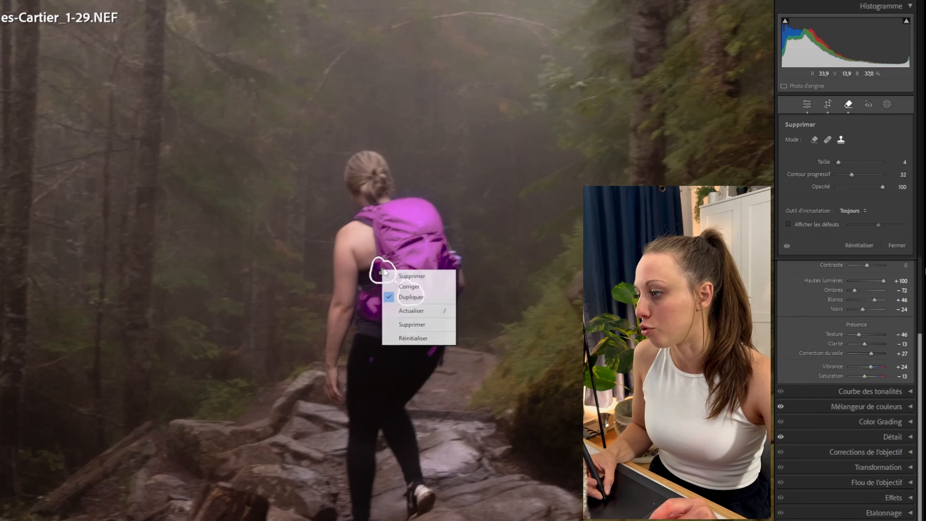
left_click(411, 311)
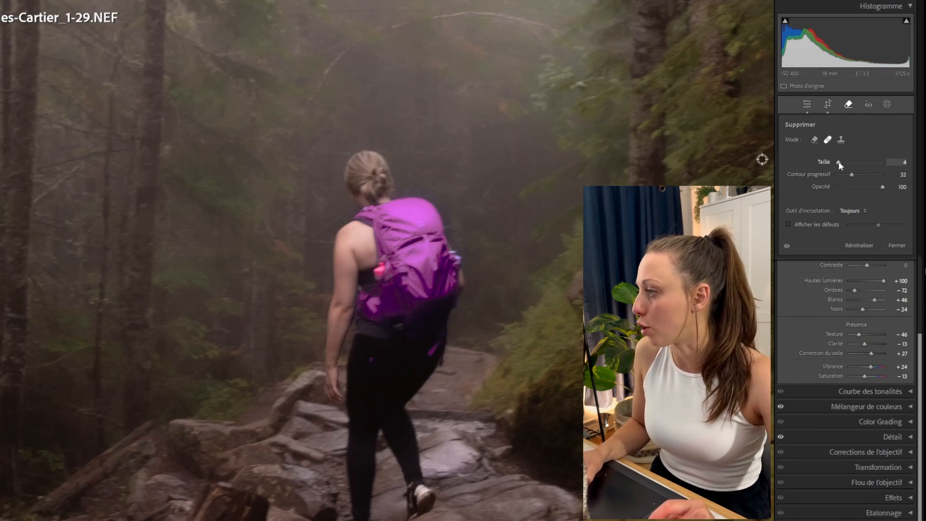
Set the Remove brush size to 11 and paint out the pink item on the backpack strap with generative AI Remove.
mouse_move(838, 161)
left_mouse_down()
mouse_move(863, 174)
mouse_move(838, 161)
left_mouse_up()
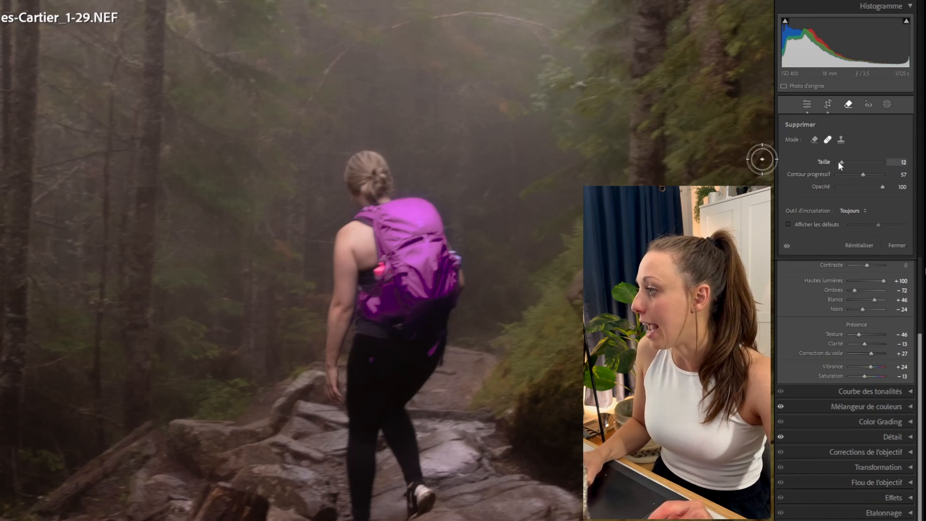
left_click(814, 139)
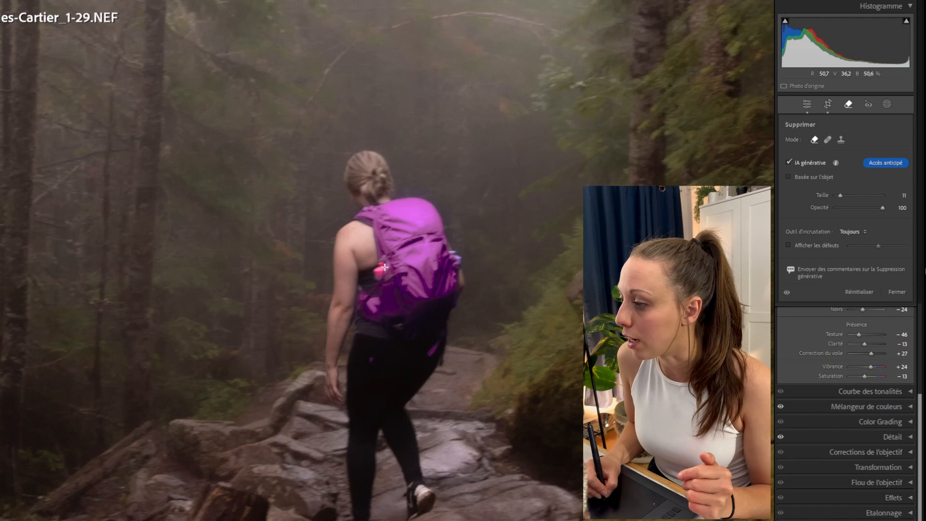
left_click_drag(385, 266, 384, 293)
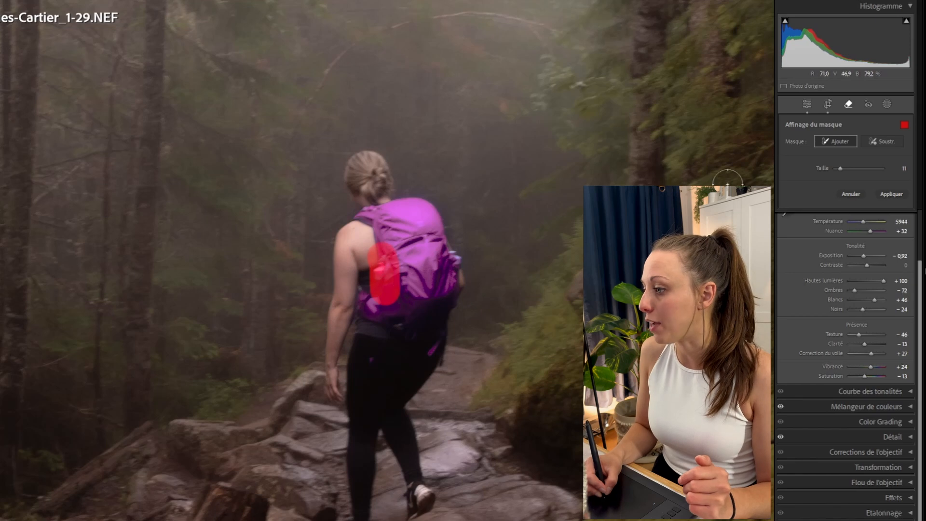
left_click(891, 194)
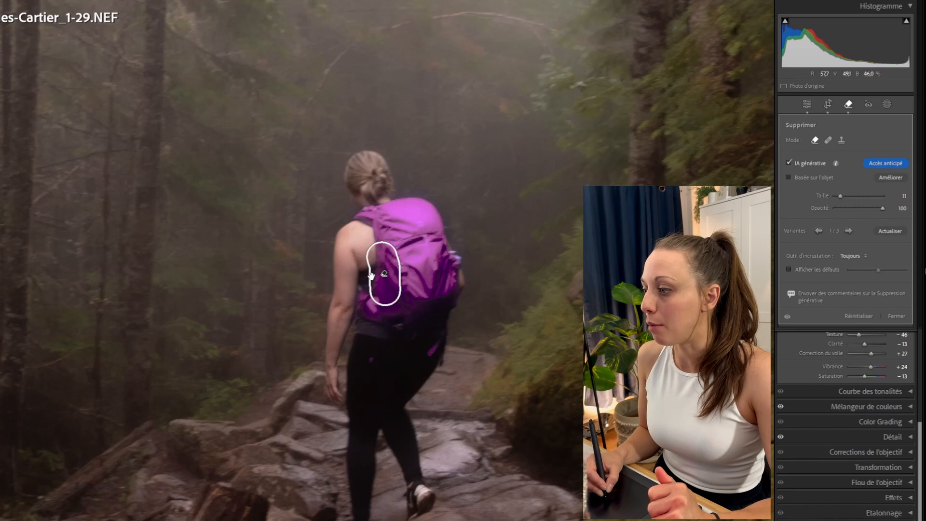
Remove a small spot on the backpack's right edge with generative Remove and close the tool.
left_click(455, 260)
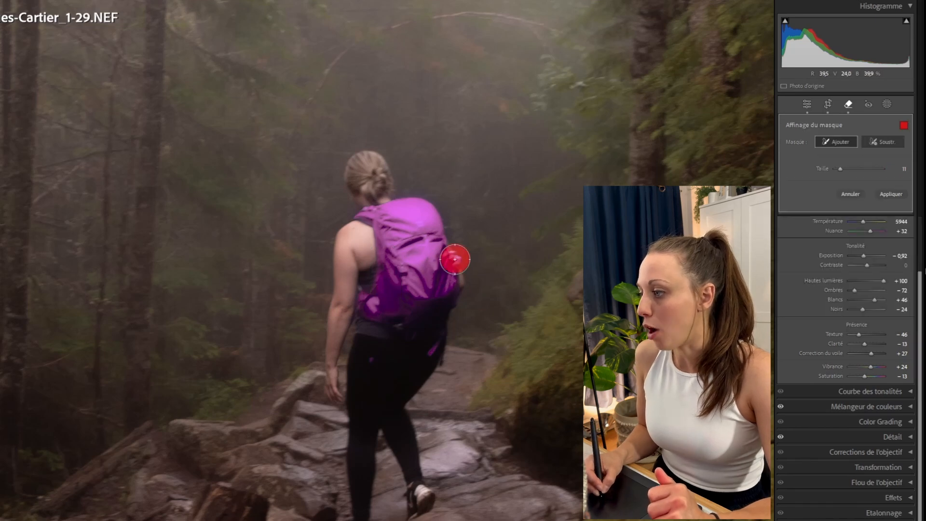
left_click(890, 194)
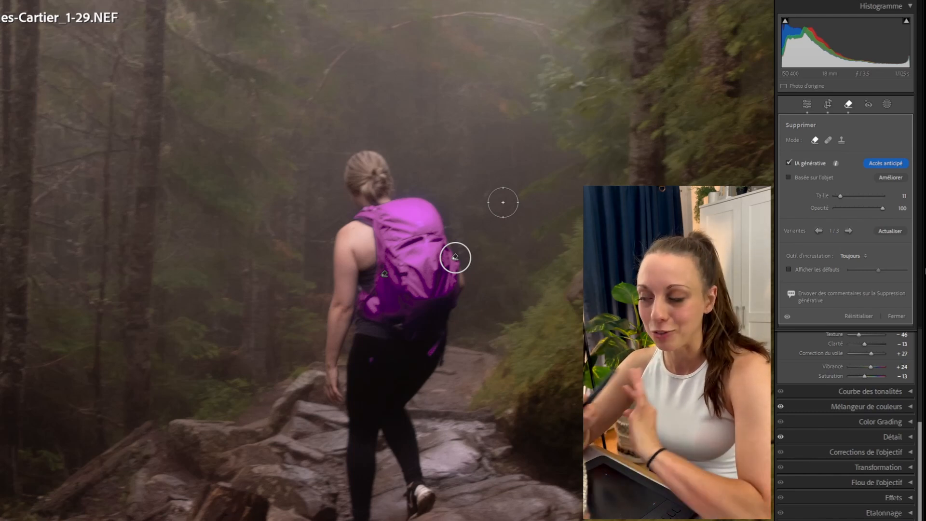
left_click(899, 316)
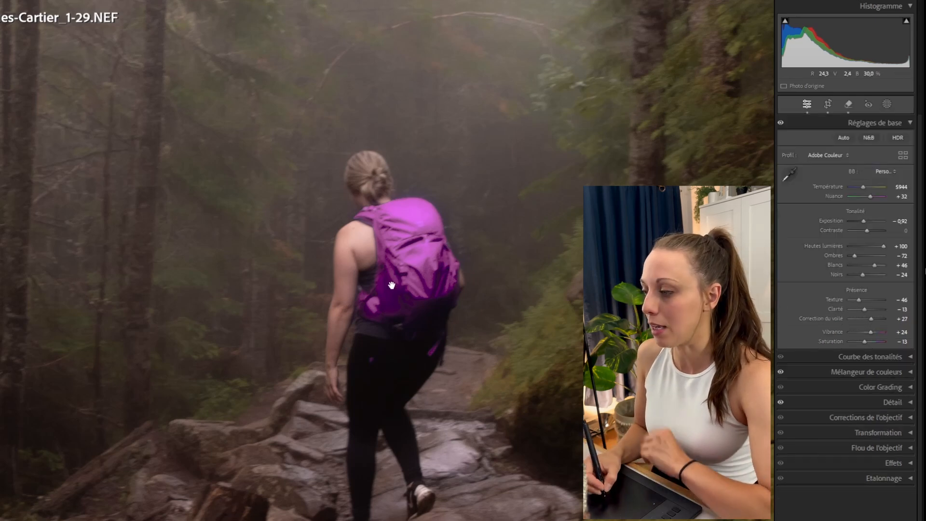
Zoom back out to view the whole retouched photo.
key("space")
key("space")
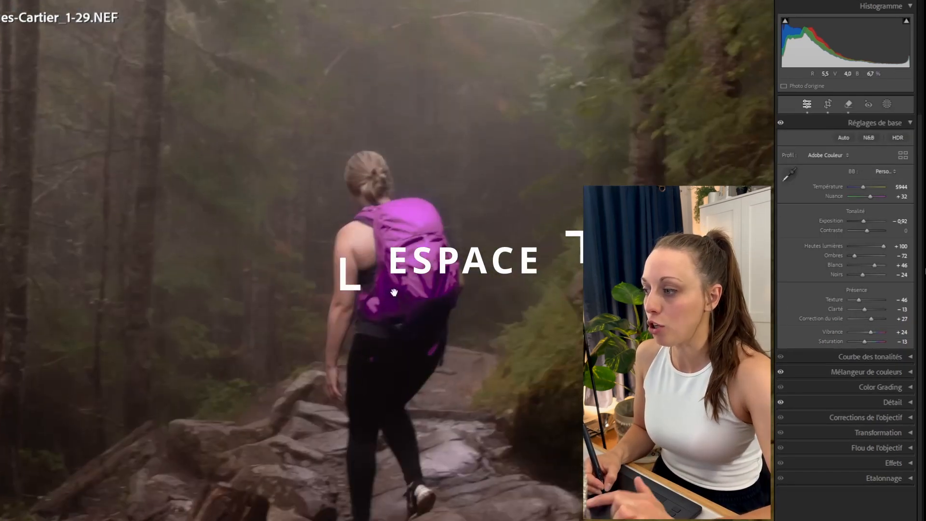
key("space")
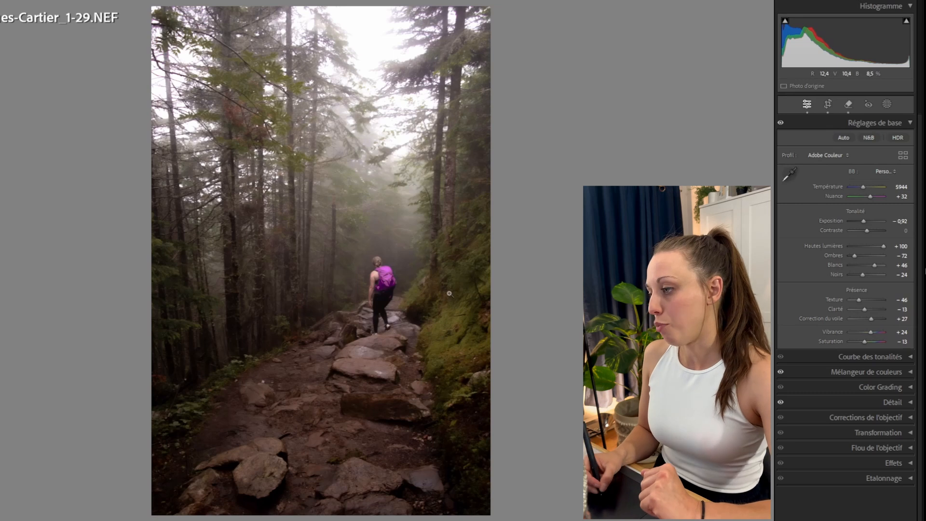
Add a brush mask using the FLORENCE.BRUSH - Éclat preset and set the brush size to 7.5.
left_click(868, 105)
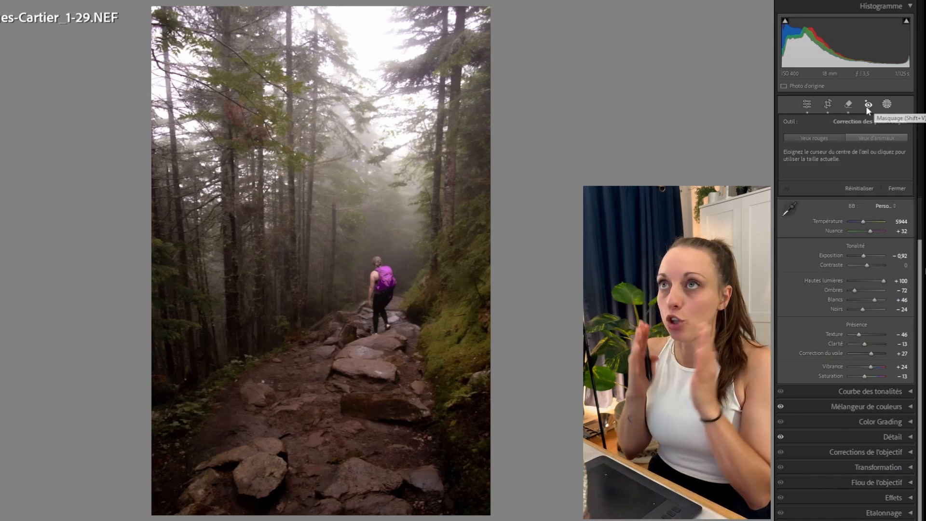
key("shift+v")
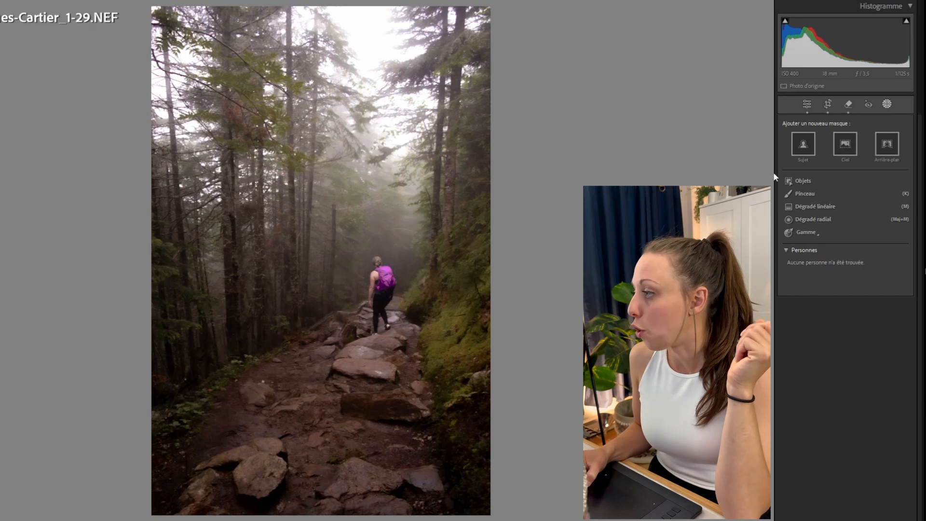
left_click(804, 193)
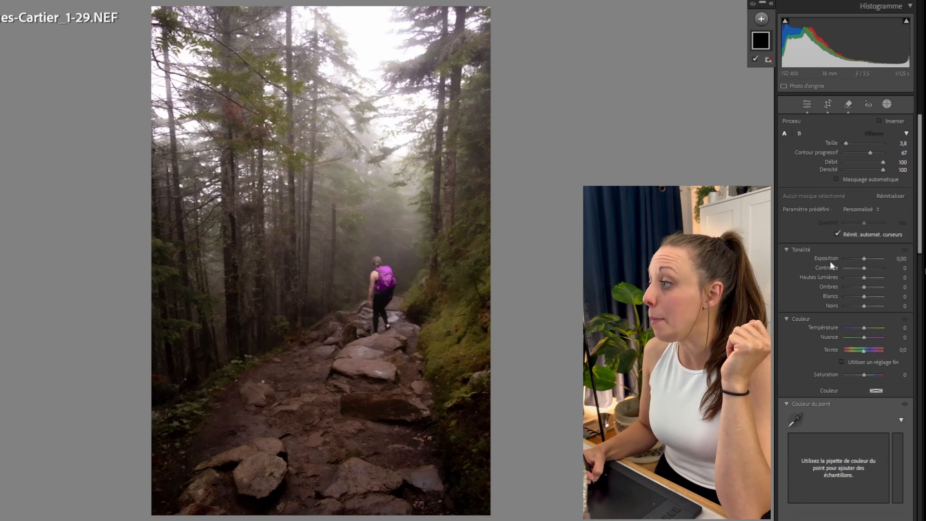
left_click(858, 208)
left_click(877, 211)
left_click(876, 212)
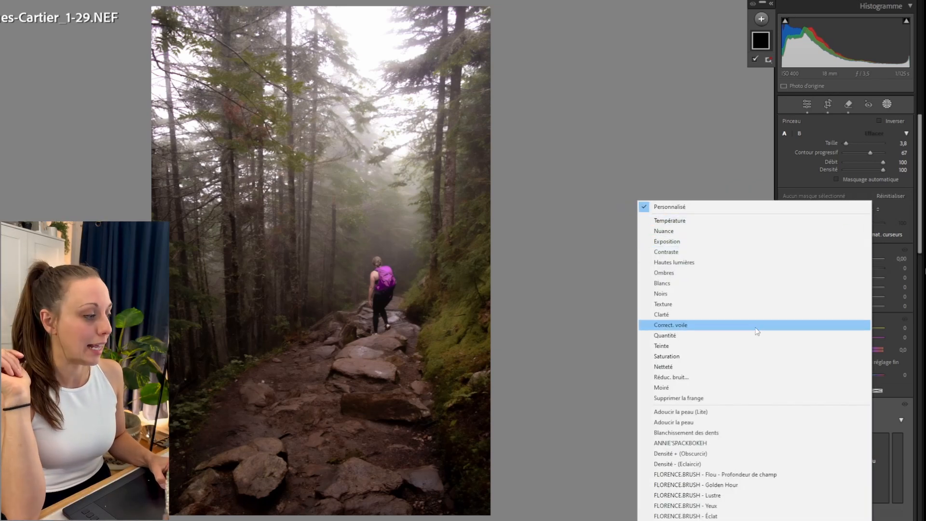
left_click(889, 213)
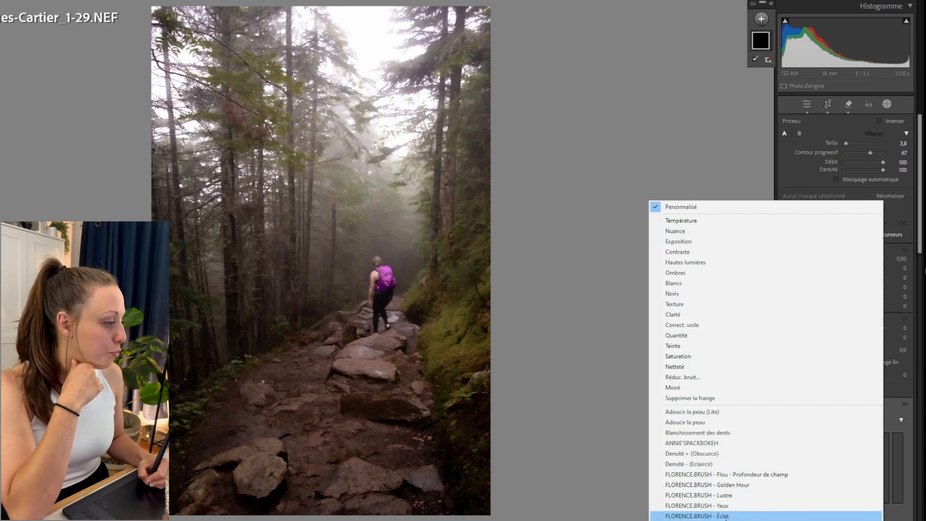
left_click(726, 516)
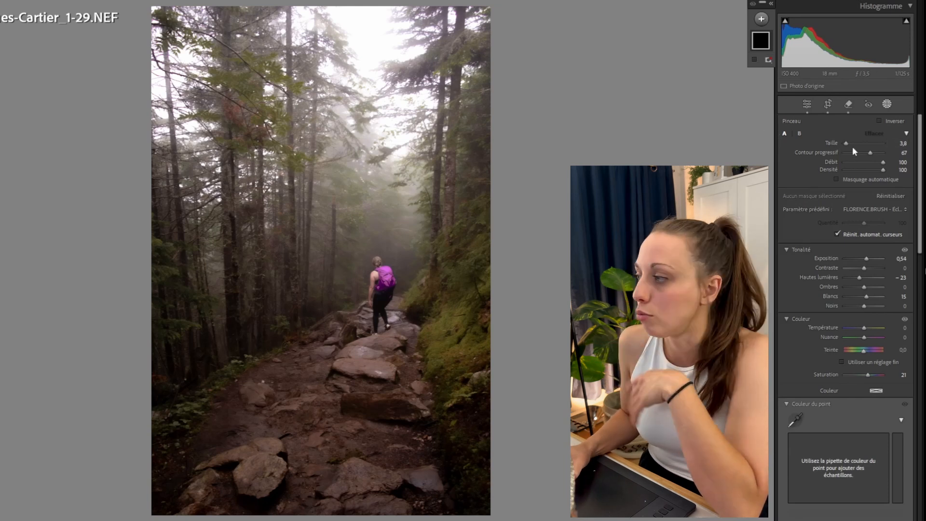
left_click_drag(847, 143, 860, 150)
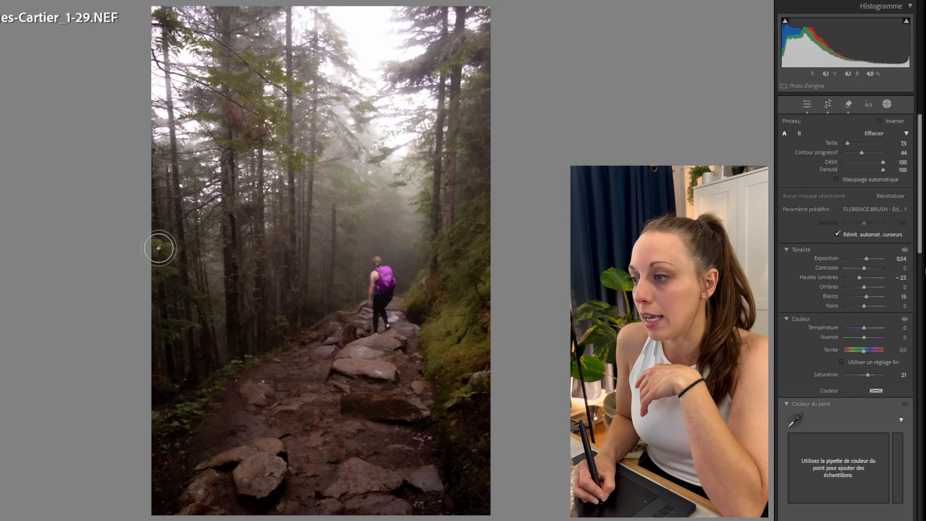
Paint the brush mask over the trees along both sides of the forest path.
mouse_move(158, 248)
left_mouse_down()
mouse_move(157, 276)
mouse_move(203, 299)
mouse_move(166, 324)
mouse_move(182, 323)
left_mouse_up()
mouse_move(468, 287)
left_mouse_down()
mouse_move(455, 348)
mouse_move(467, 280)
mouse_move(450, 272)
mouse_move(462, 245)
mouse_move(439, 280)
mouse_move(419, 273)
mouse_move(433, 223)
mouse_move(418, 195)
mouse_move(423, 163)
mouse_move(410, 161)
mouse_move(439, 131)
mouse_move(476, 113)
mouse_move(489, 92)
mouse_move(471, 49)
mouse_move(407, 73)
left_mouse_up()
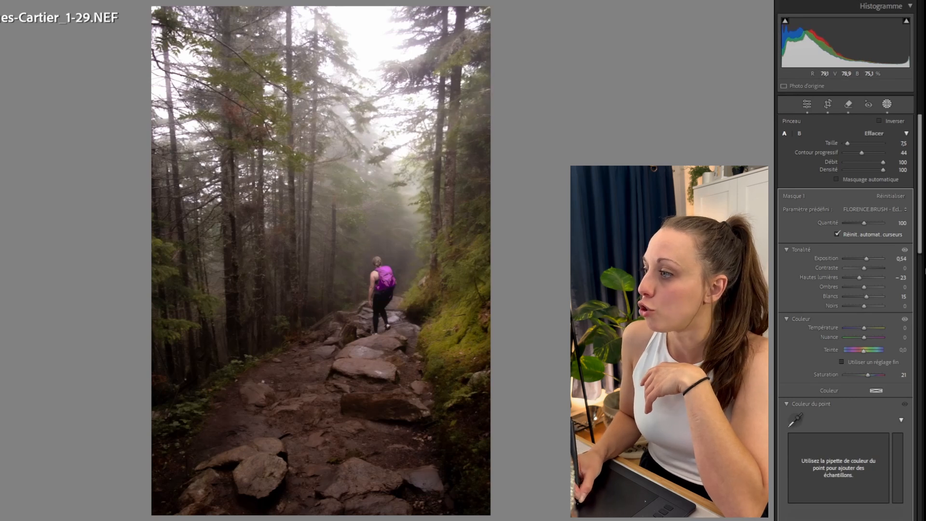
mouse_move(307, 146)
left_mouse_down()
mouse_move(271, 152)
mouse_move(227, 139)
mouse_move(280, 138)
mouse_move(232, 96)
mouse_move(234, 82)
mouse_move(275, 68)
mouse_move(219, 77)
left_mouse_up()
left_click_drag(158, 18, 220, 65)
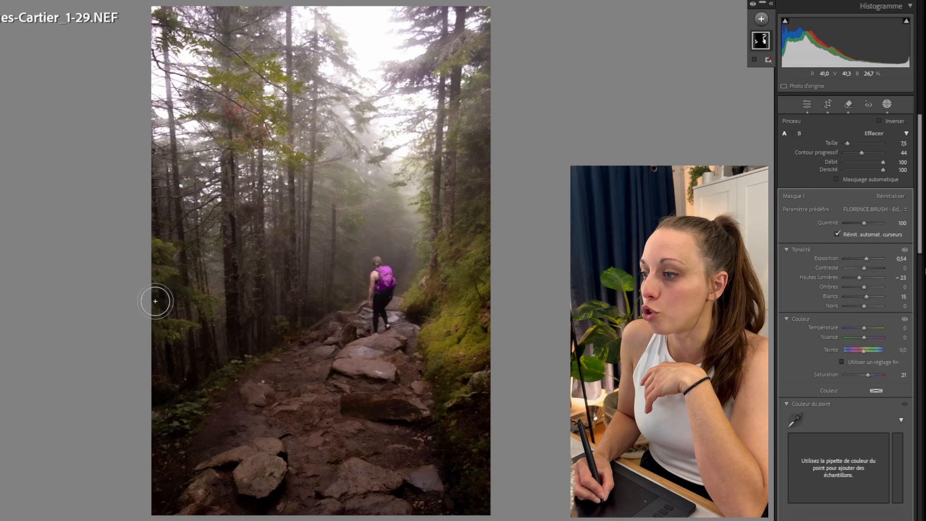
mouse_move(155, 301)
left_mouse_down()
mouse_move(180, 339)
mouse_move(255, 353)
left_mouse_up()
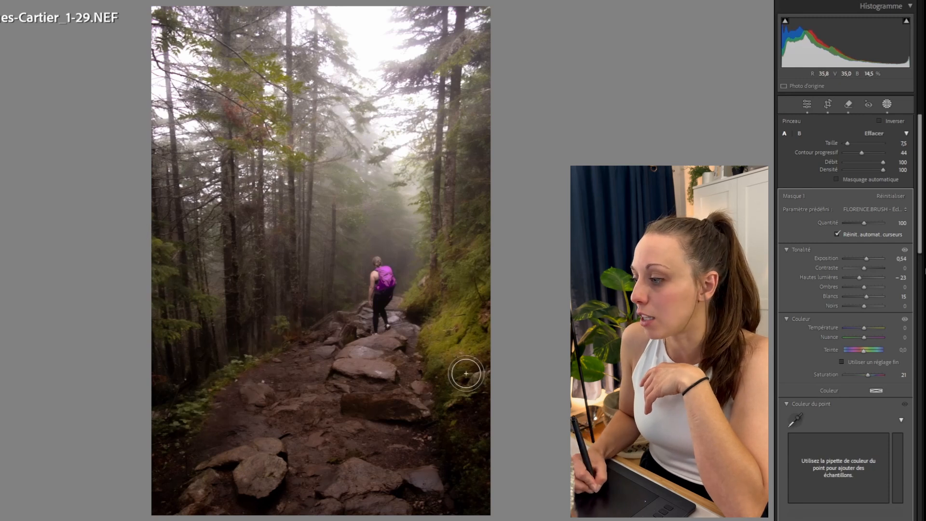
Toggle the mask overlay and mask visibility to compare the image with and without the brush effect.
left_click(762, 40)
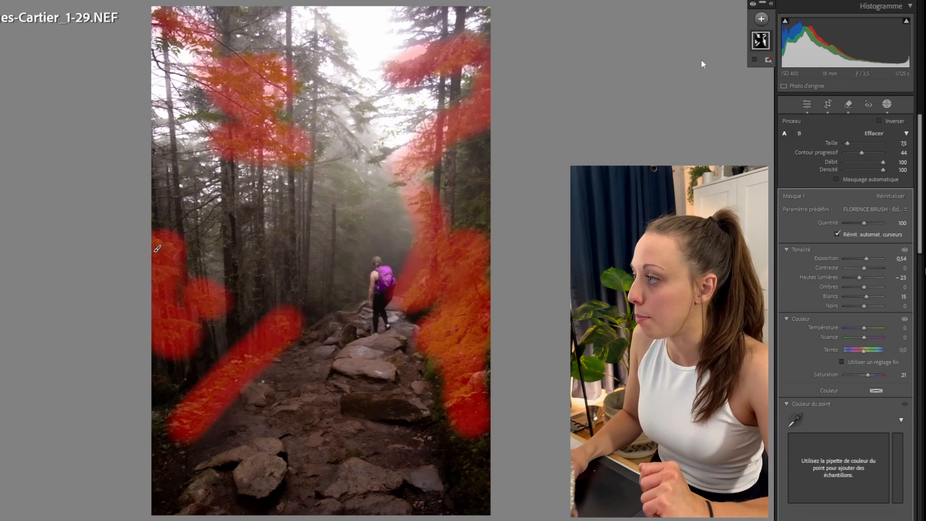
left_click(753, 4)
left_click(754, 6)
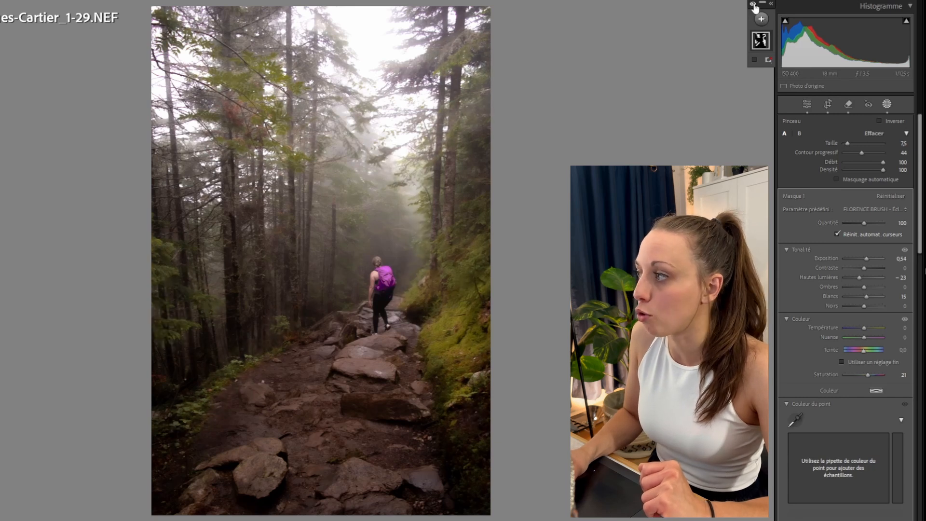
left_click(754, 6)
left_click(753, 6)
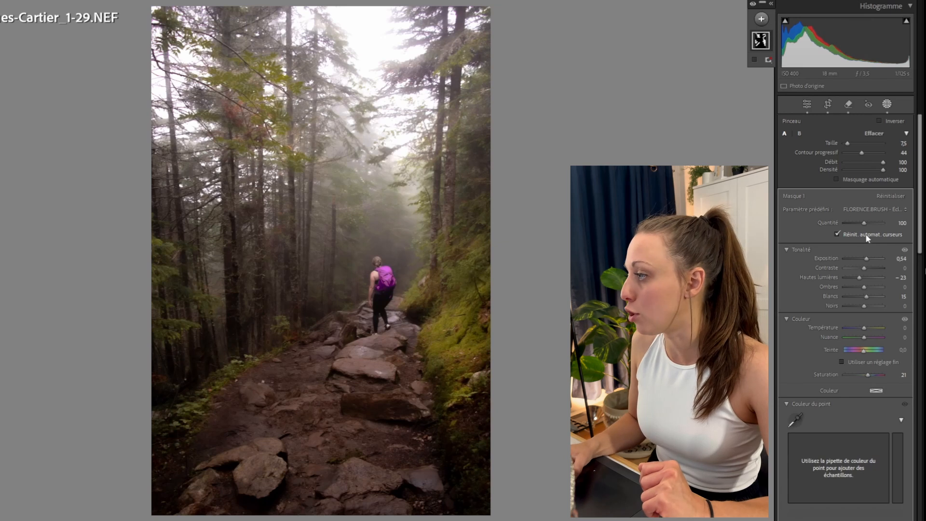
Add a radial gradient mask with the FLORENCE.BRUSH - Golden Hour preset over the upper-left trees.
left_click(878, 209)
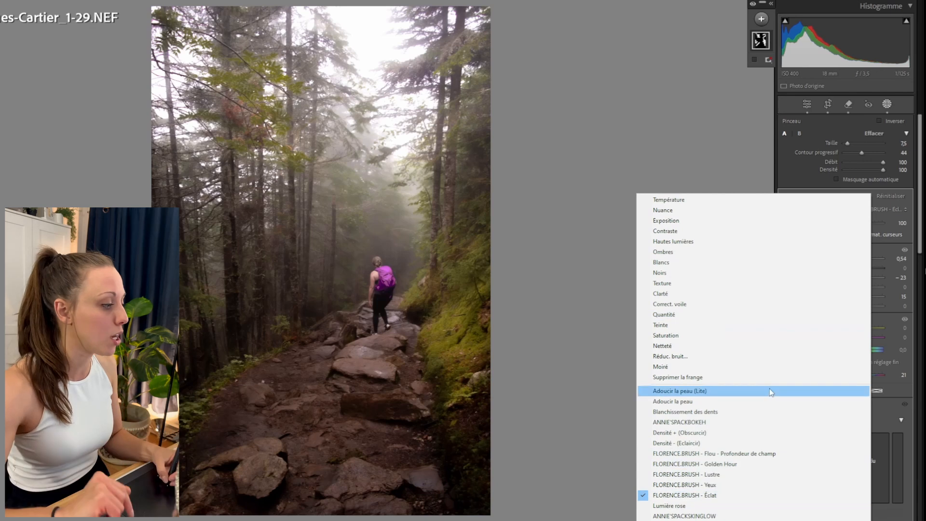
left_click(771, 25)
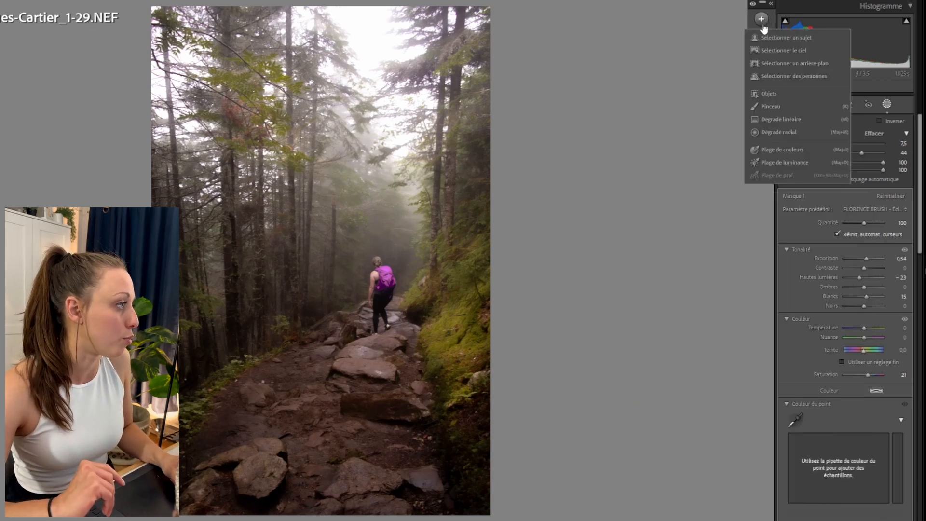
left_click(810, 127)
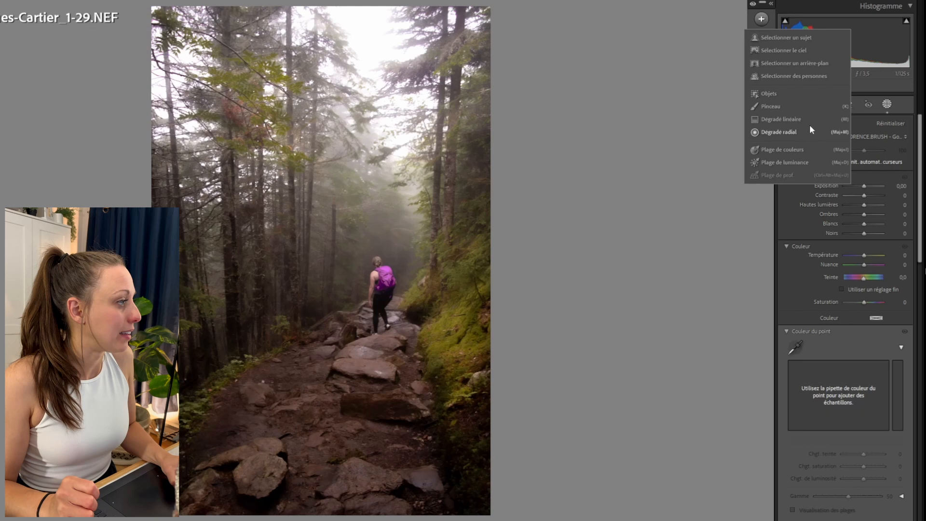
left_click(779, 131)
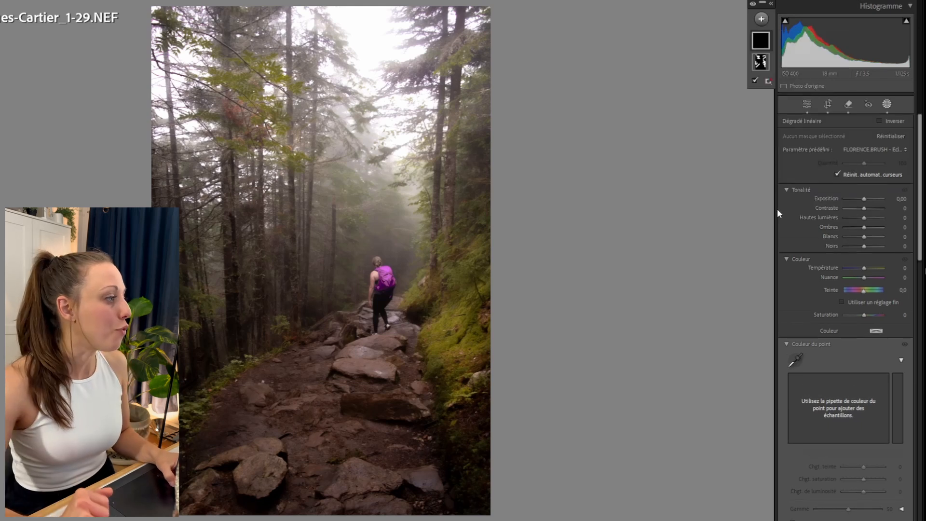
left_click(861, 149)
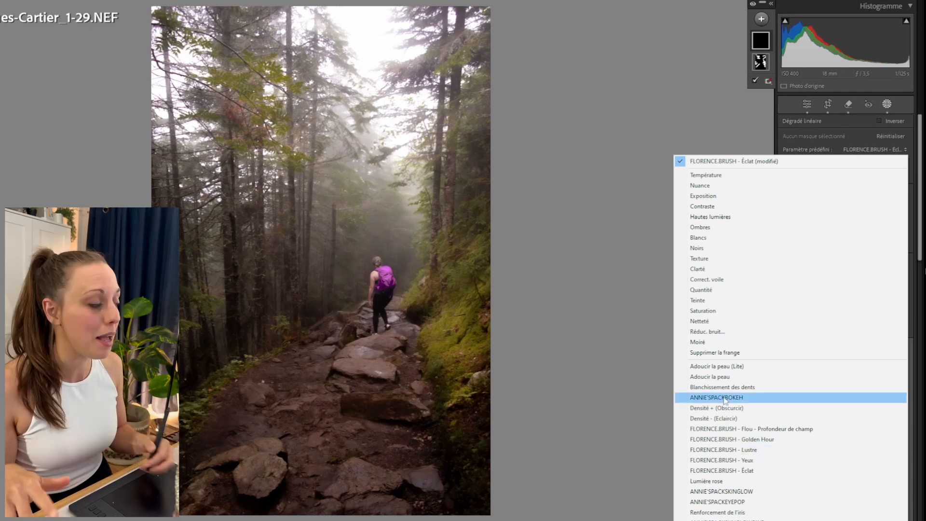
left_click(750, 439)
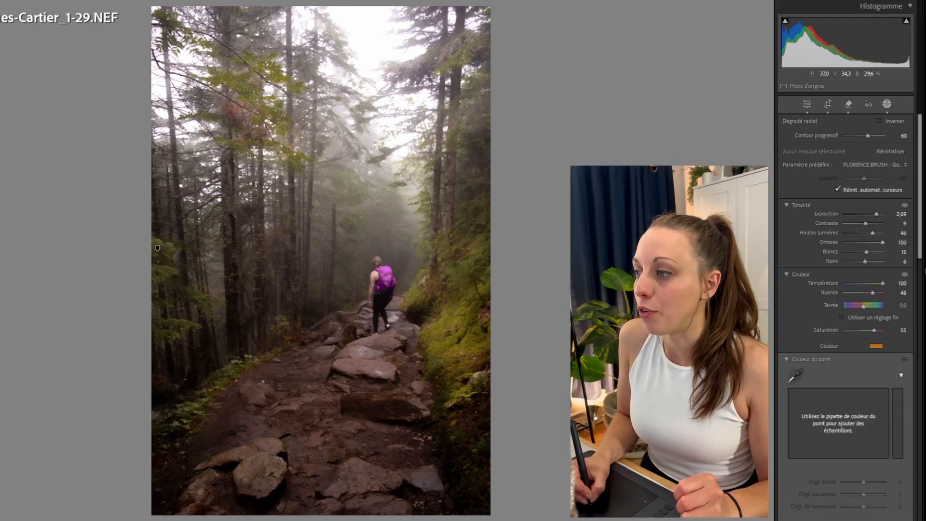
left_click_drag(247, 149, 381, 284)
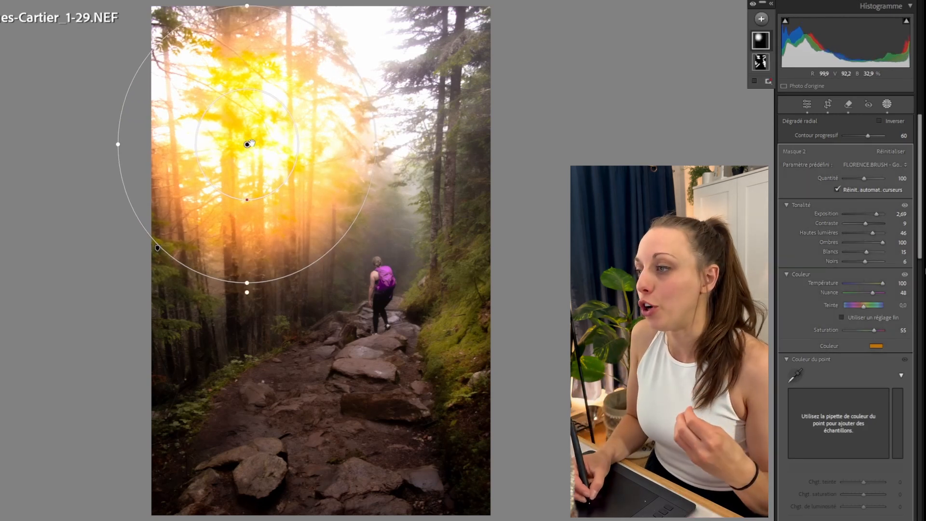
Move the radial gradient to the top centre, widen it across the canopy, and lower its exposure to 0.96.
mouse_move(246, 142)
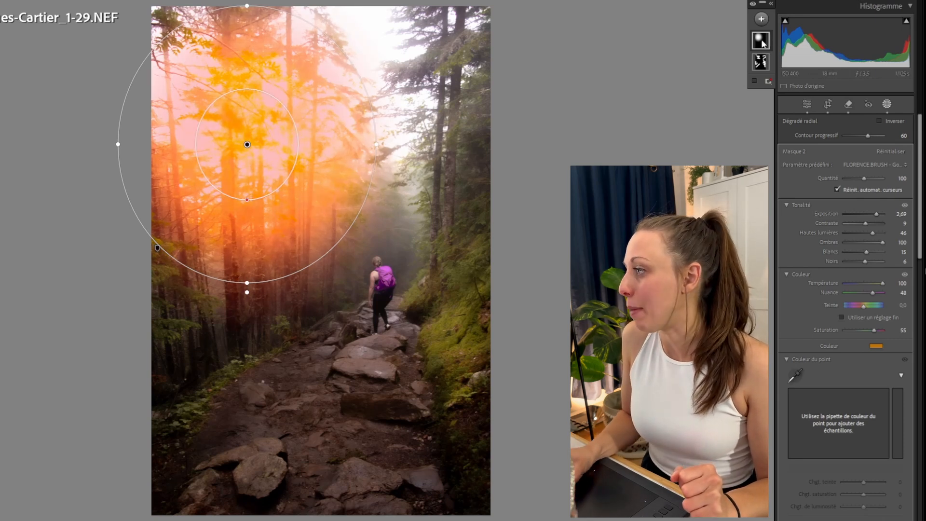
left_click_drag(247, 145, 245, 114)
left_click_drag(299, 90, 376, 38)
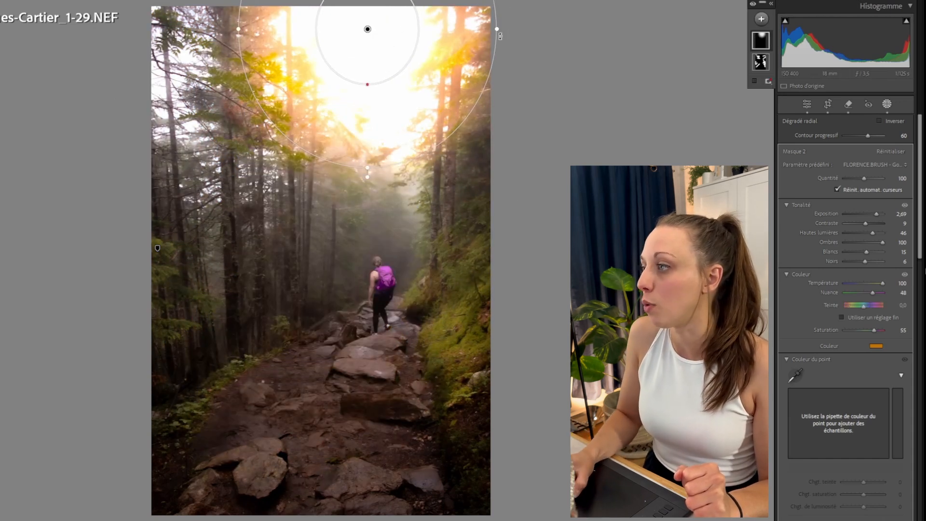
left_click_drag(496, 24, 629, 29)
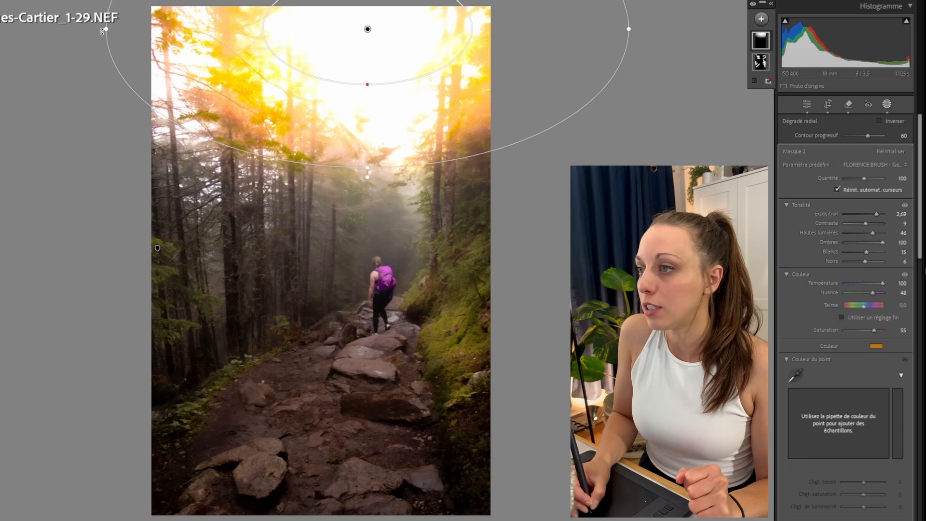
left_click_drag(103, 30, 85, 29)
left_click_drag(374, 164, 370, 211)
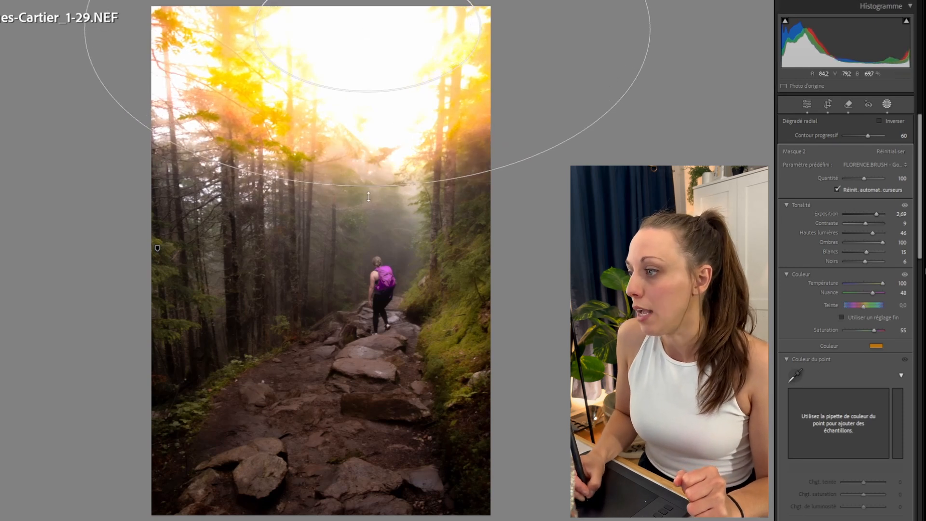
left_click_drag(368, 29, 376, 0)
left_click_drag(378, 55, 385, 21)
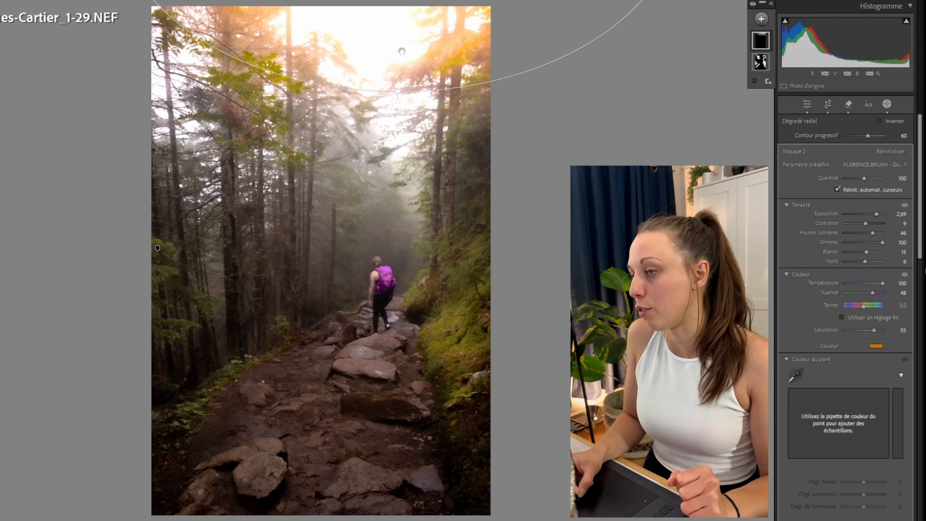
mouse_move(876, 214)
left_mouse_down()
mouse_move(862, 213)
mouse_move(870, 217)
left_mouse_up()
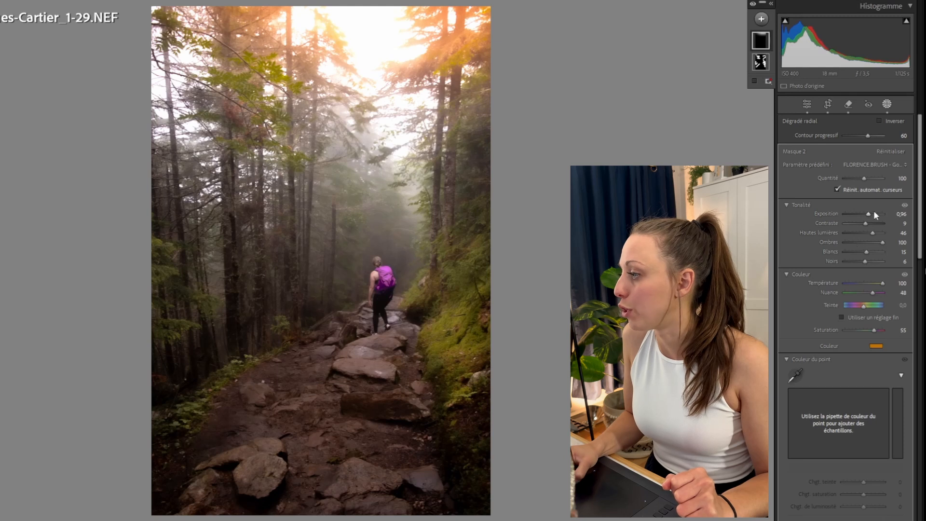
Add another Golden Hour radial gradient and position it as a tall ellipse along the photo's left edge.
mouse_move(759, 44)
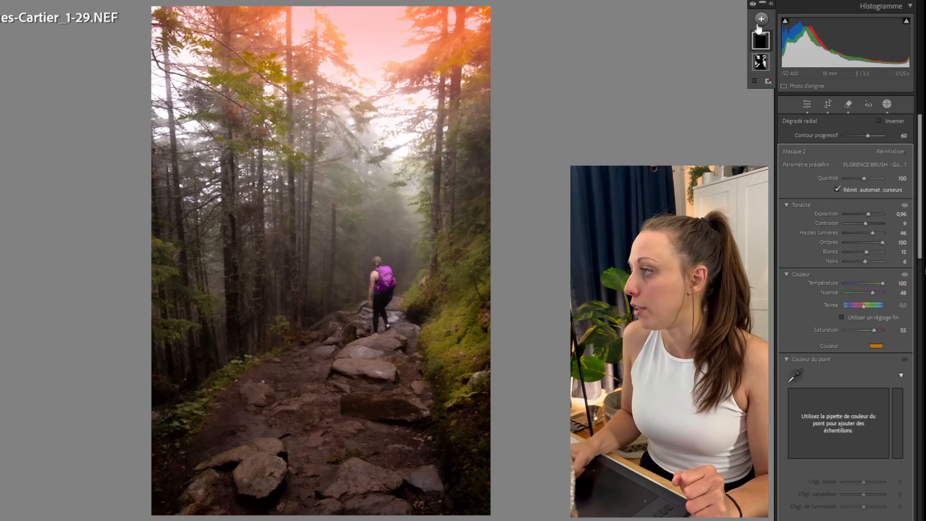
left_click(762, 21)
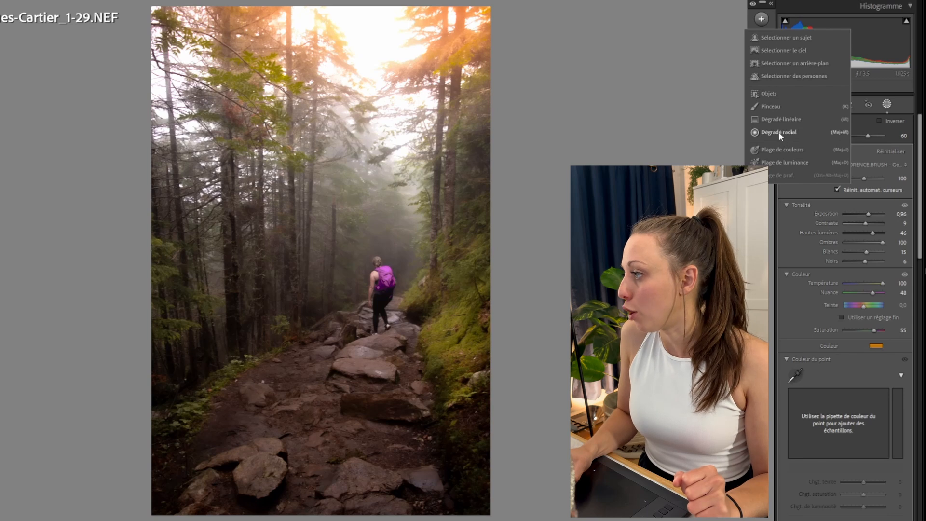
left_click(778, 133)
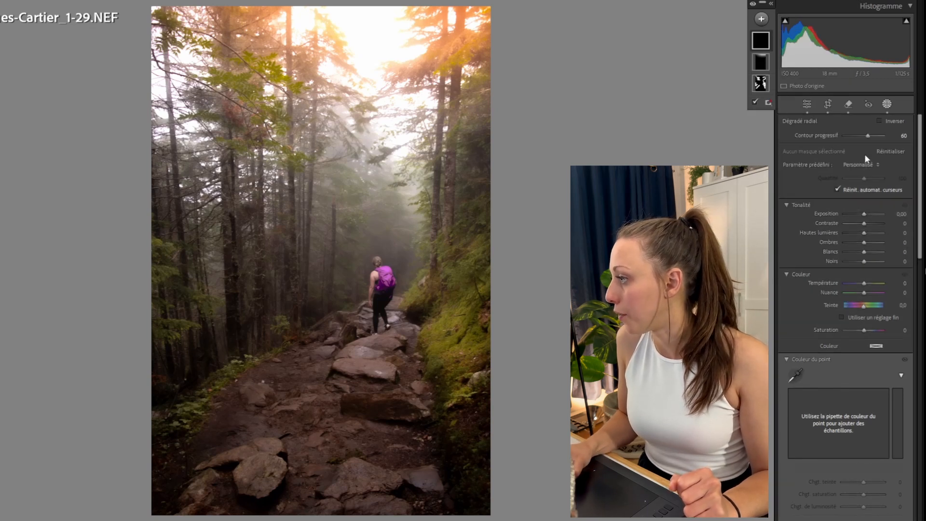
left_click(873, 165)
left_click(844, 454)
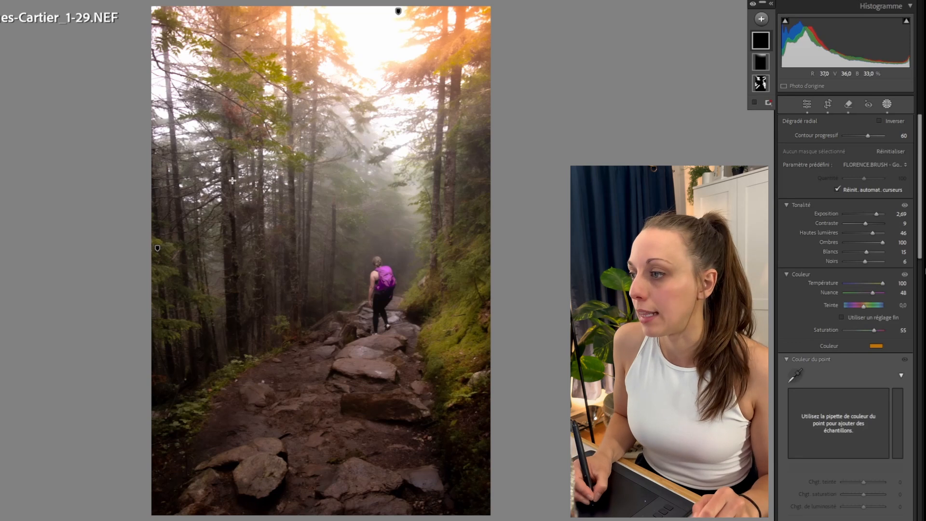
left_click_drag(221, 161, 303, 371)
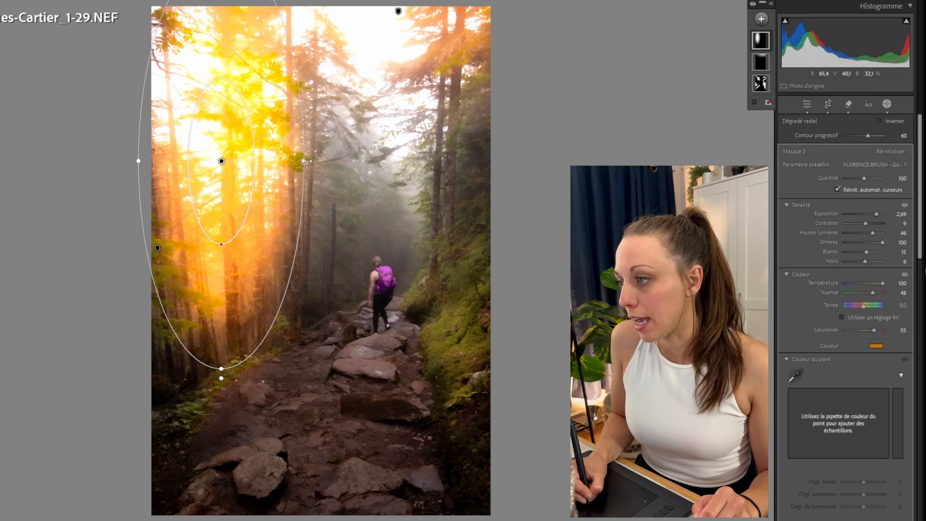
left_click_drag(304, 162, 316, 163)
left_click_drag(263, 212, 112, 247)
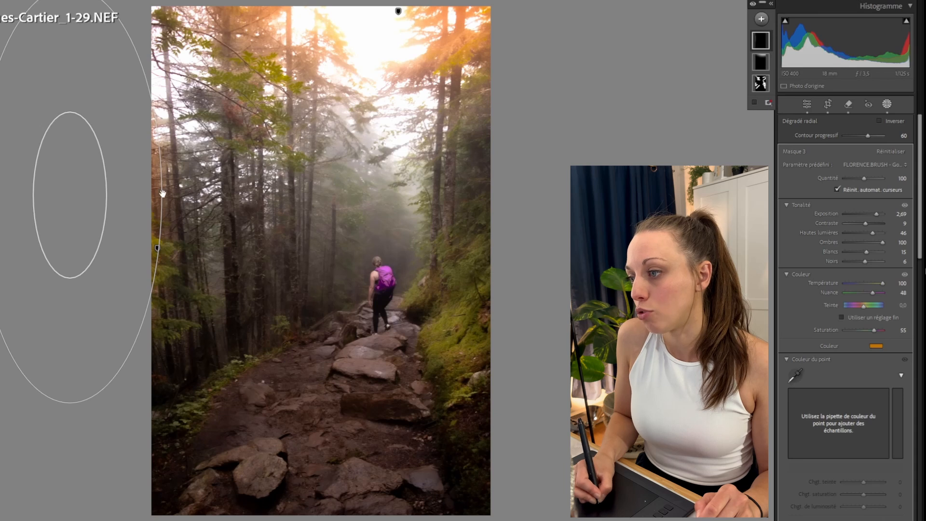
left_click_drag(163, 193, 170, 194)
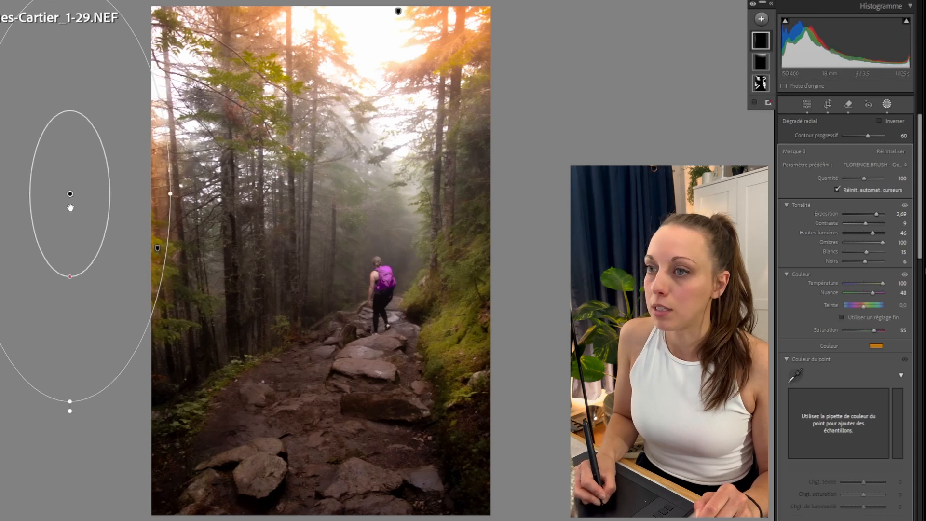
left_click_drag(70, 207, 62, 193)
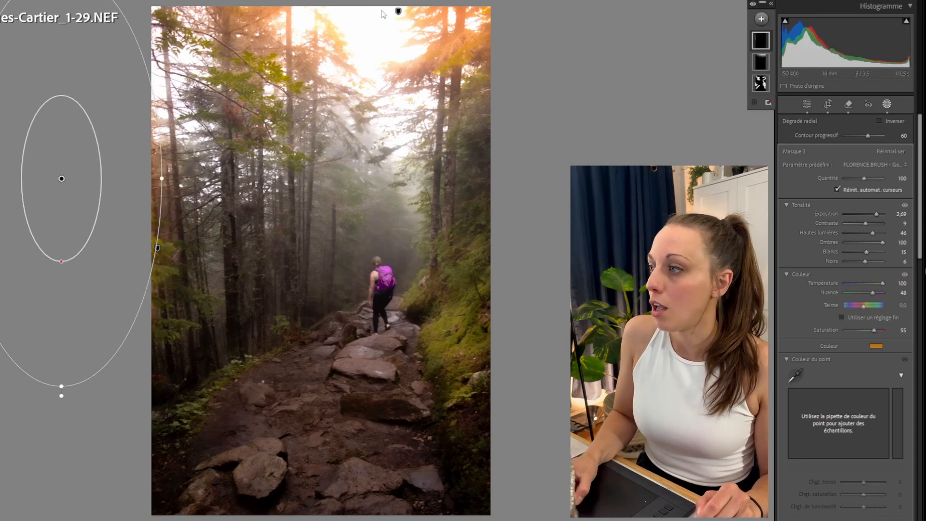
left_click(399, 11)
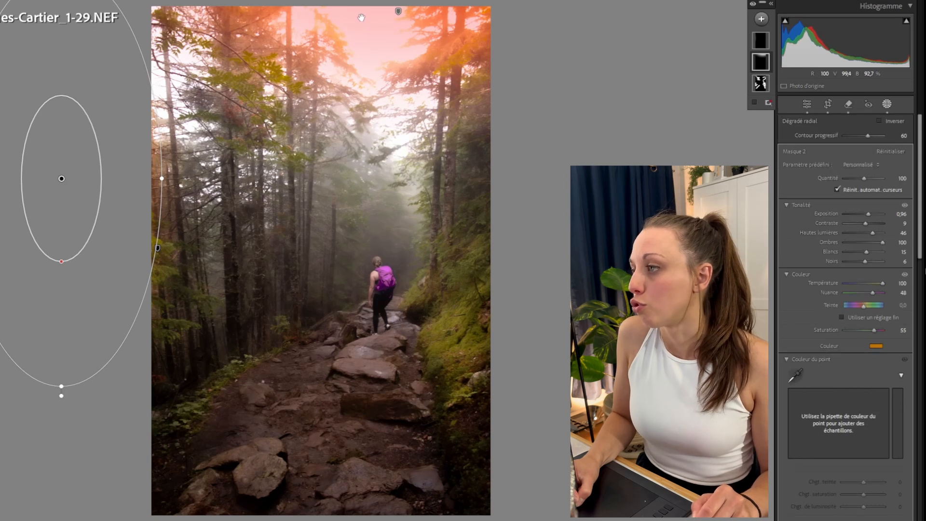
Nudge the second radial gradient and tint it a pale yellow with colour saturation 27, then close masking.
left_click_drag(362, 21, 343, 24)
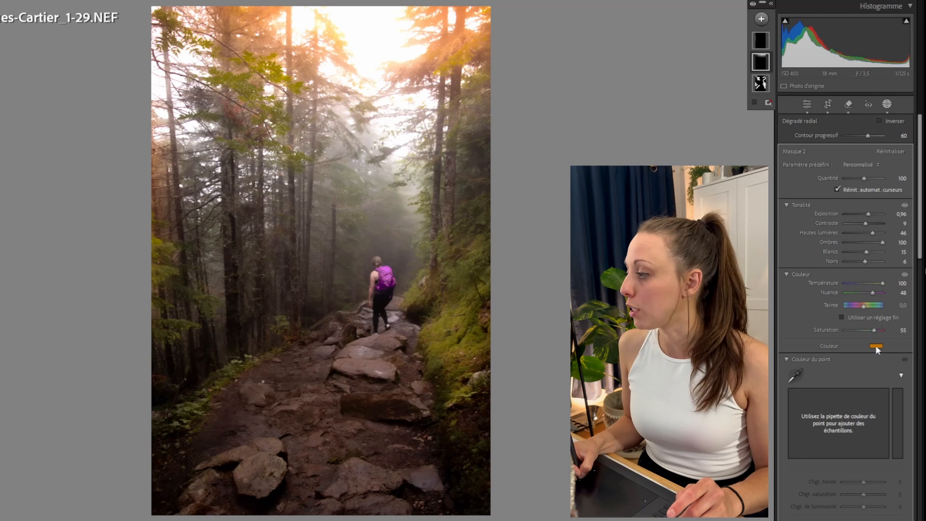
left_click(876, 347)
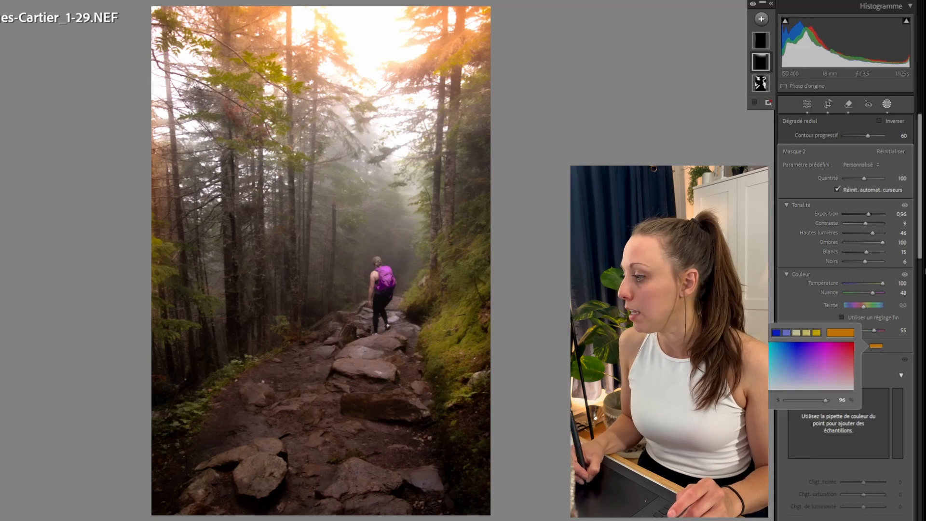
left_click_drag(810, 401, 796, 400)
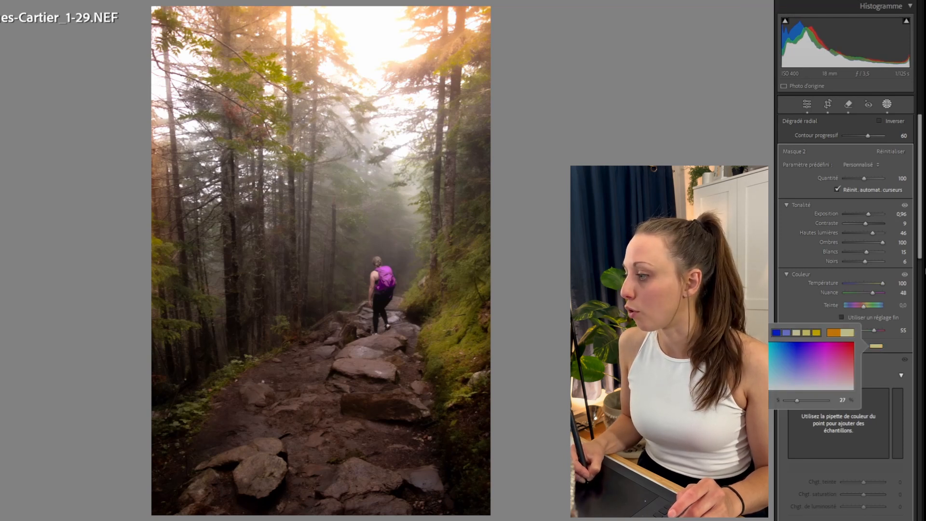
left_click(803, 298)
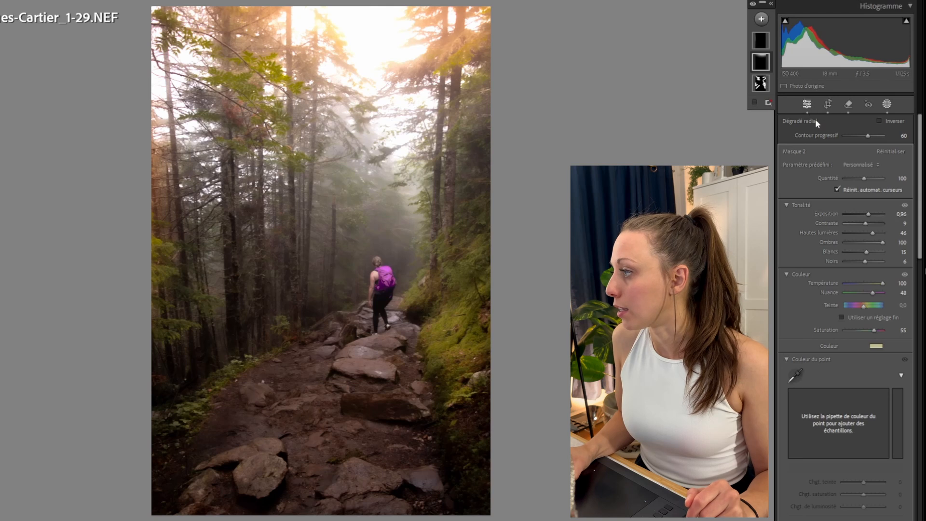
left_click(764, 2)
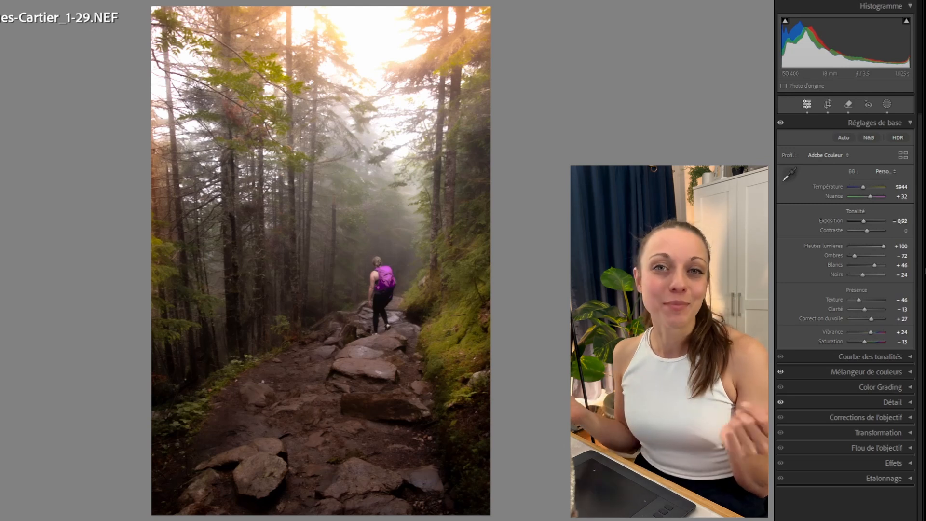
right_click(363, 185)
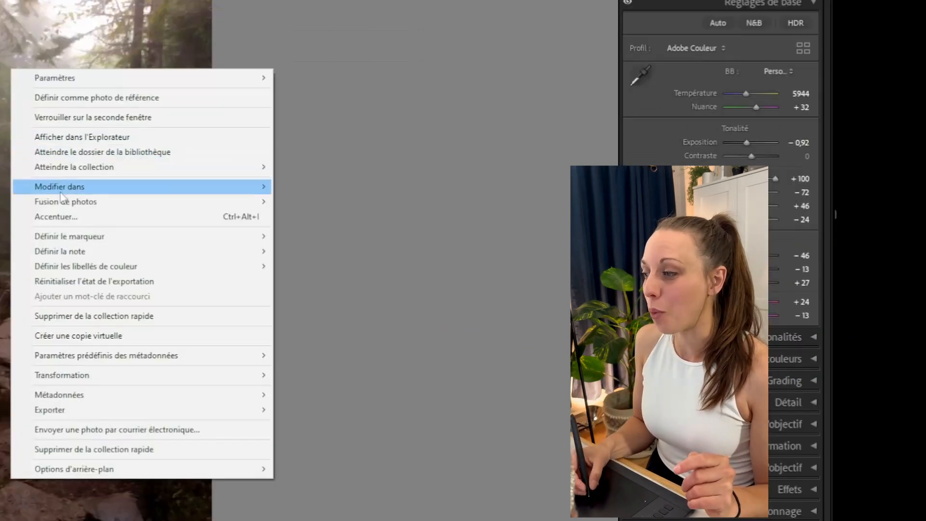
mouse_move(386, 257)
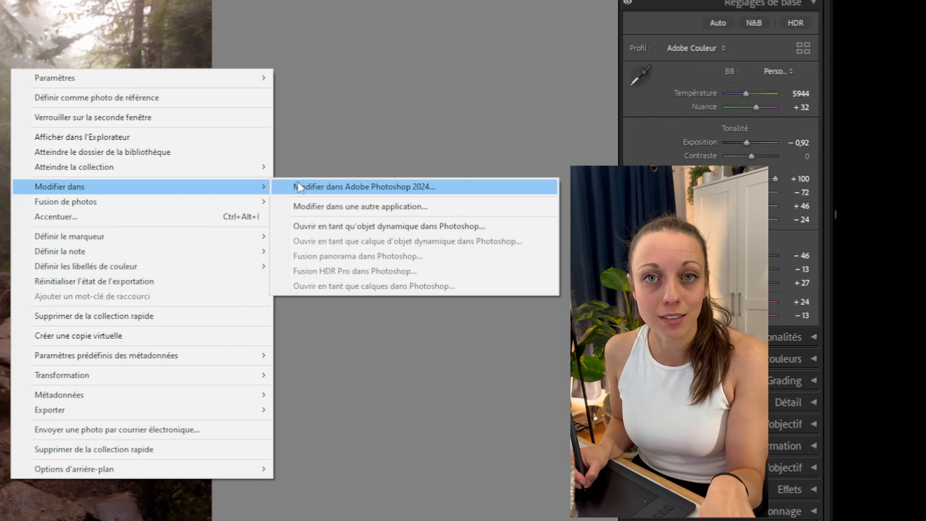
left_click(351, 112)
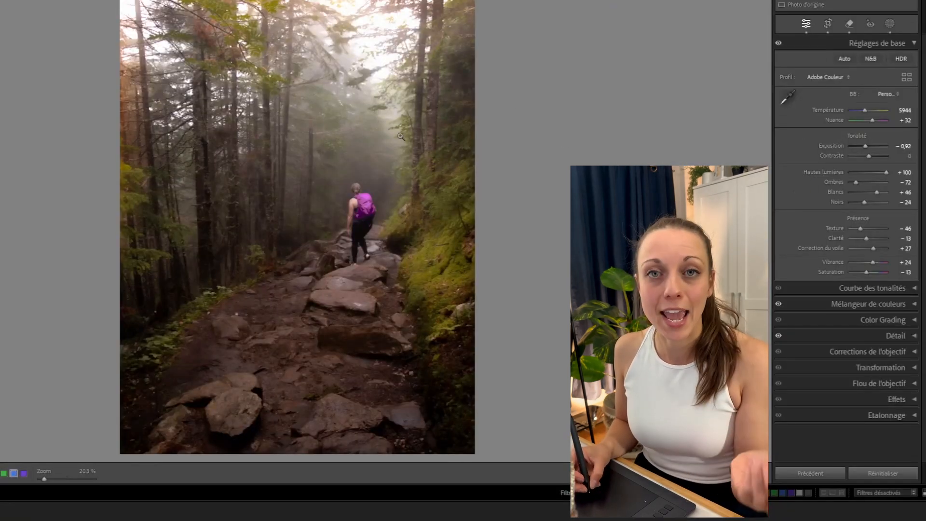
Open the Export dialog for the photo and review its export location and file naming settings.
right_click(308, 164)
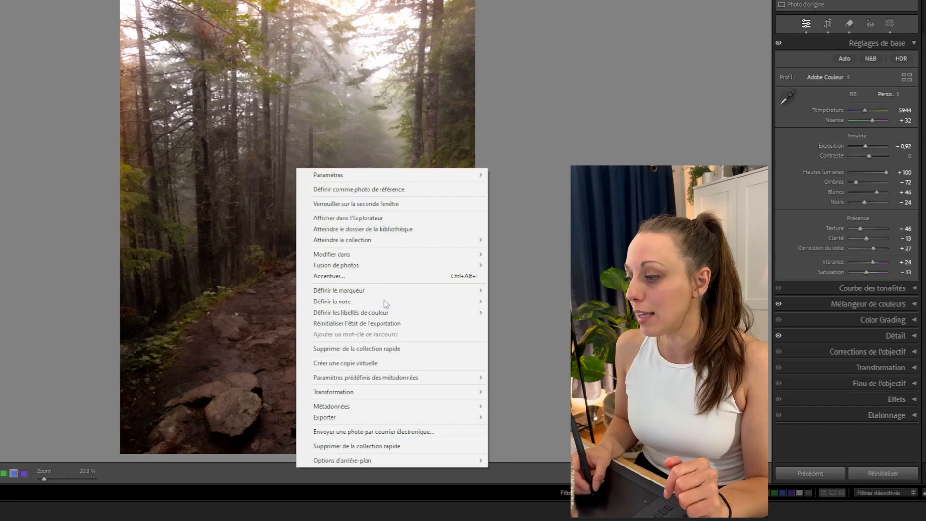
mouse_move(355, 418)
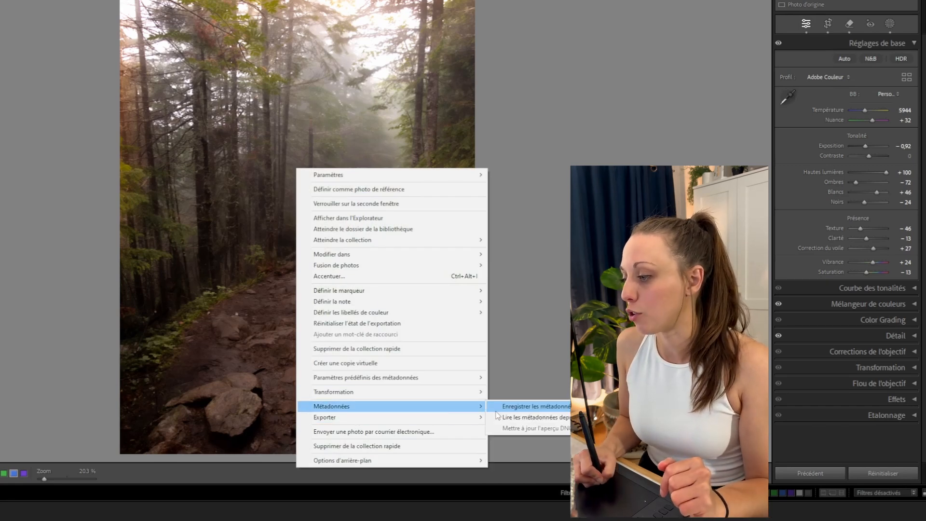
left_click(504, 418)
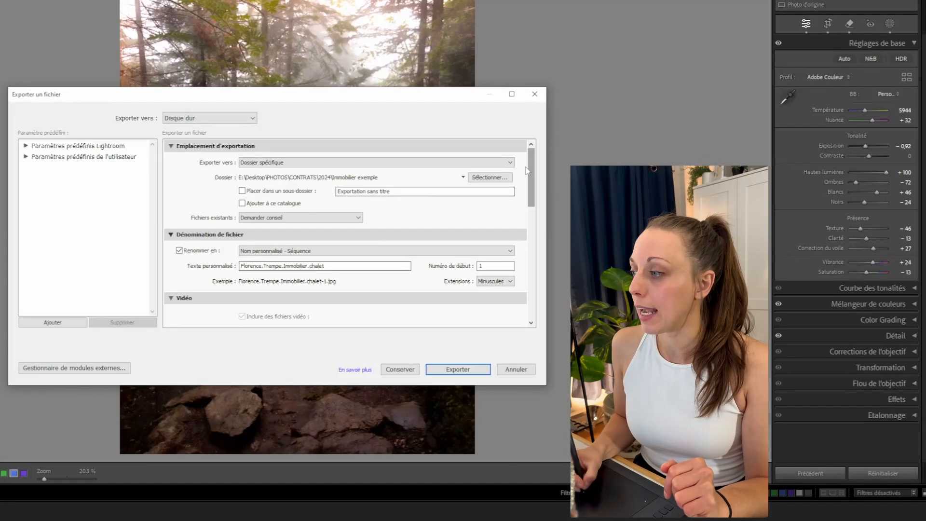
scroll(527, 170, "down", 10)
scroll(482, 166, "up", 10)
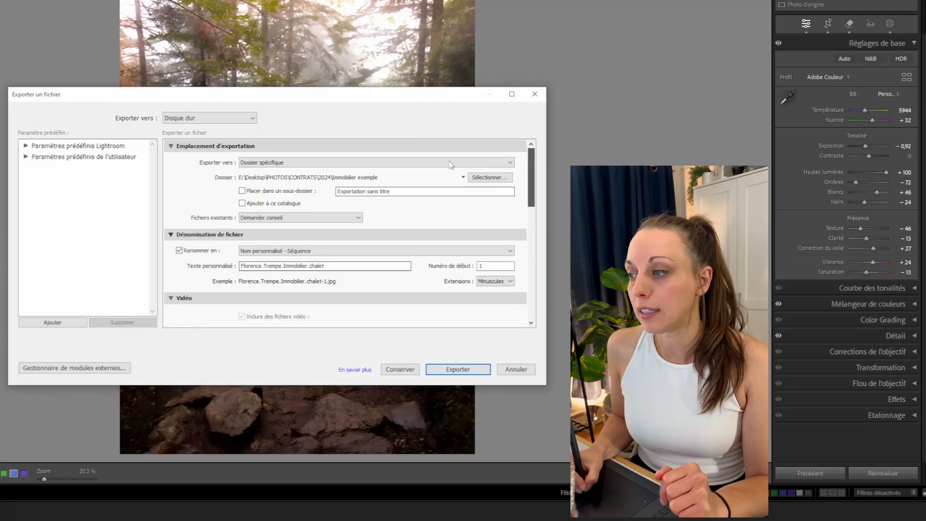
scroll(332, 218, "down", 3)
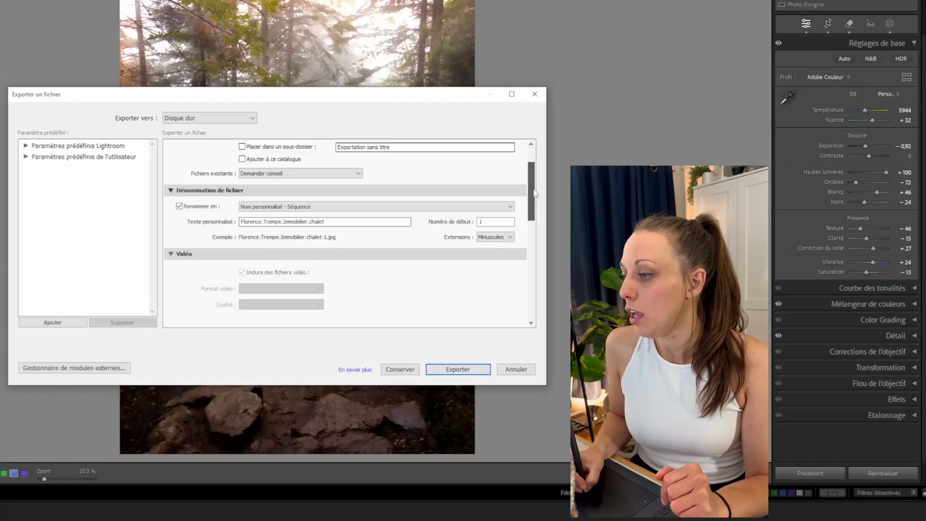
left_click_drag(531, 206, 531, 250)
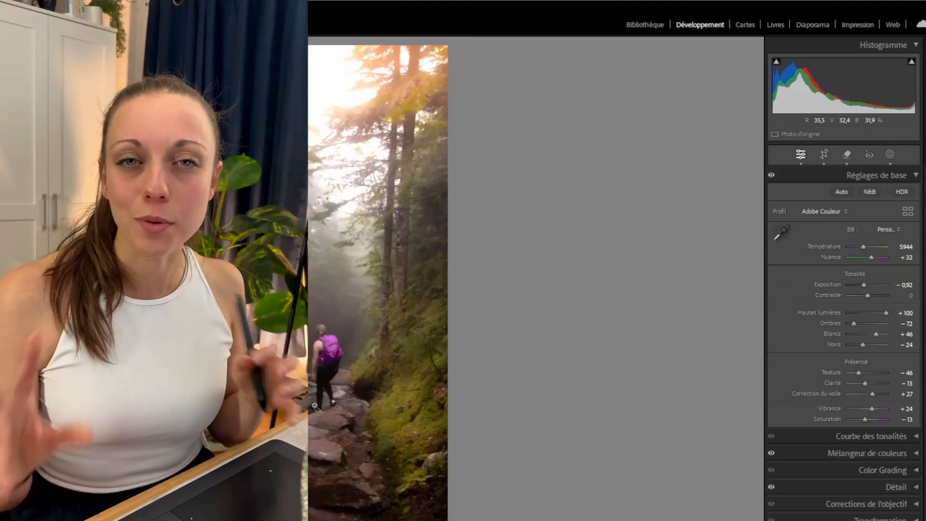
Send the photo to Adobe Photoshop 2024 for further editing.
right_click(325, 269)
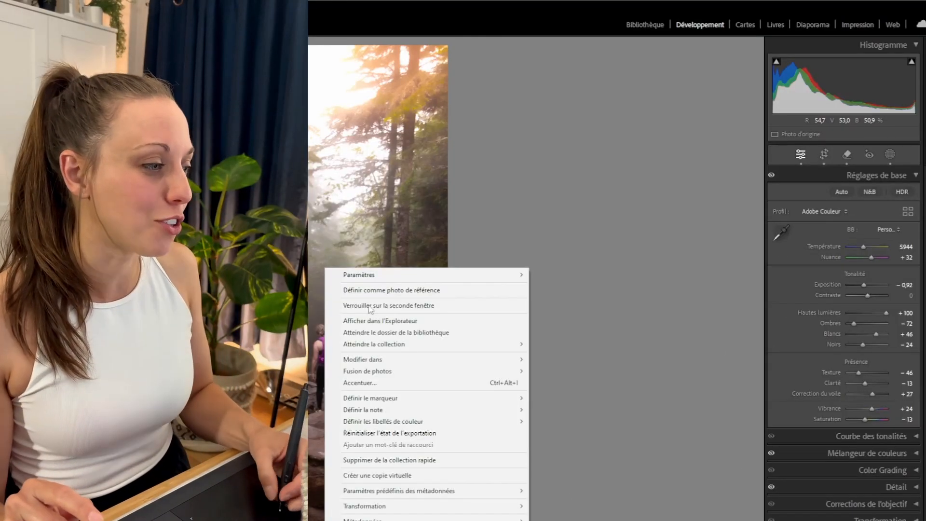
mouse_move(507, 360)
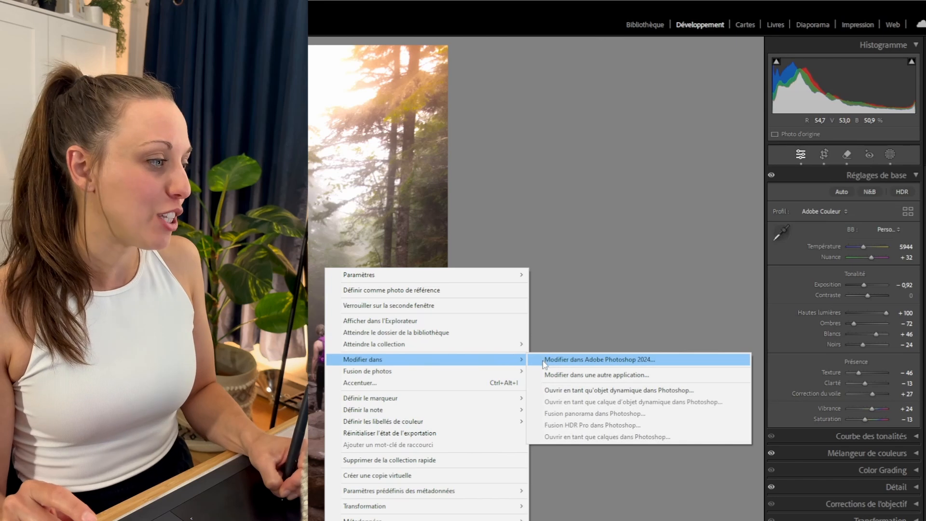